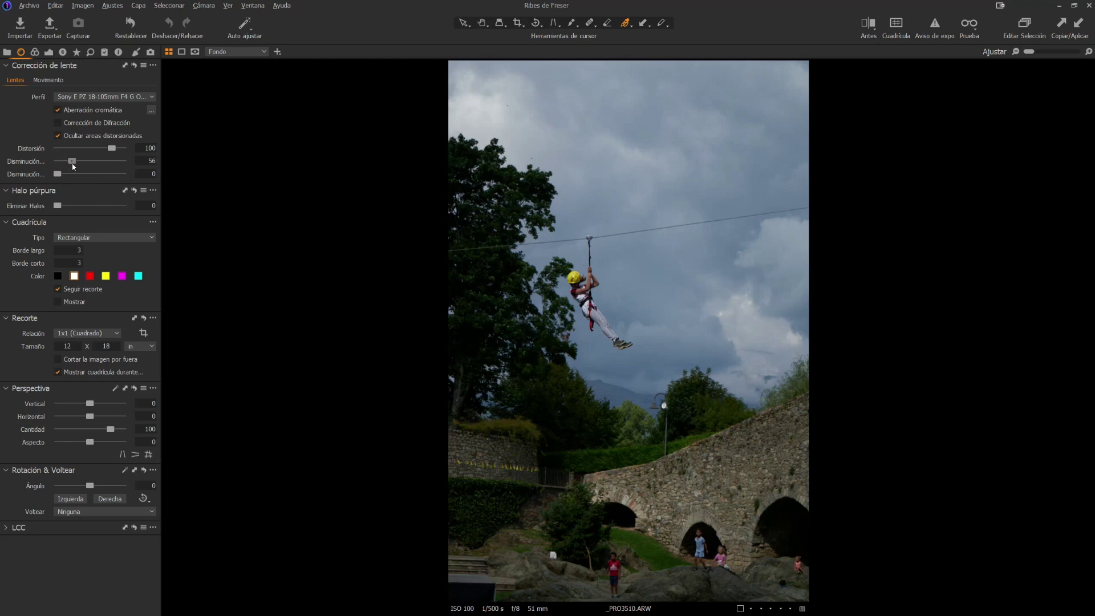
- Strengthen the two lens falloff (Disminución) corrections to 138 and 62
left_click_drag(57, 161, 96, 173)
left_click_drag(57, 174, 88, 177)
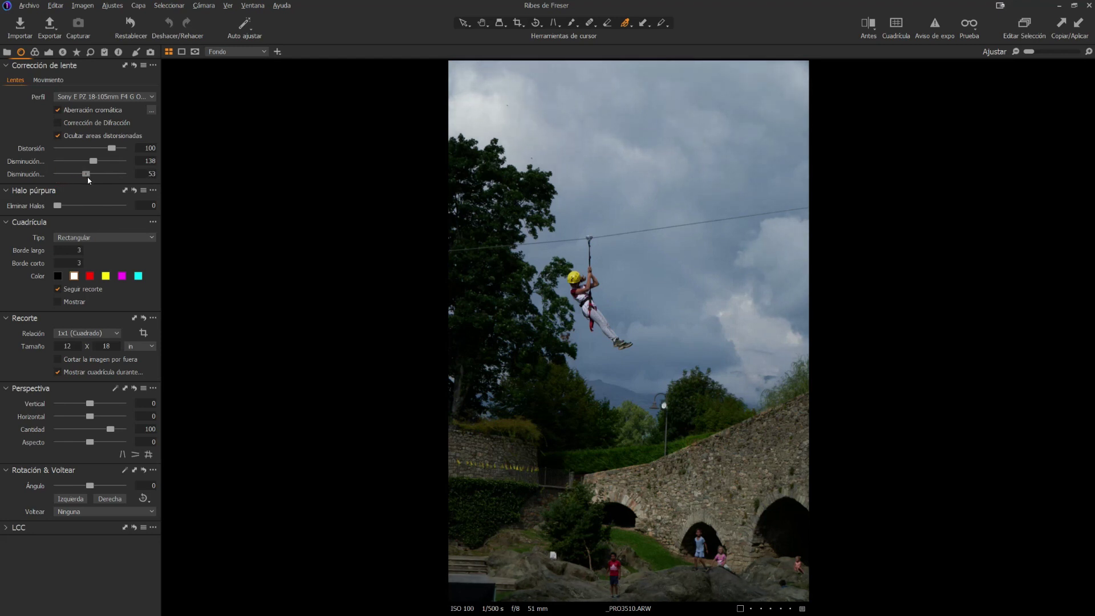
left_click_drag(87, 178, 91, 206)
- Show the composition grid and start a crop set to the 4x5 ratio
left_click(76, 302)
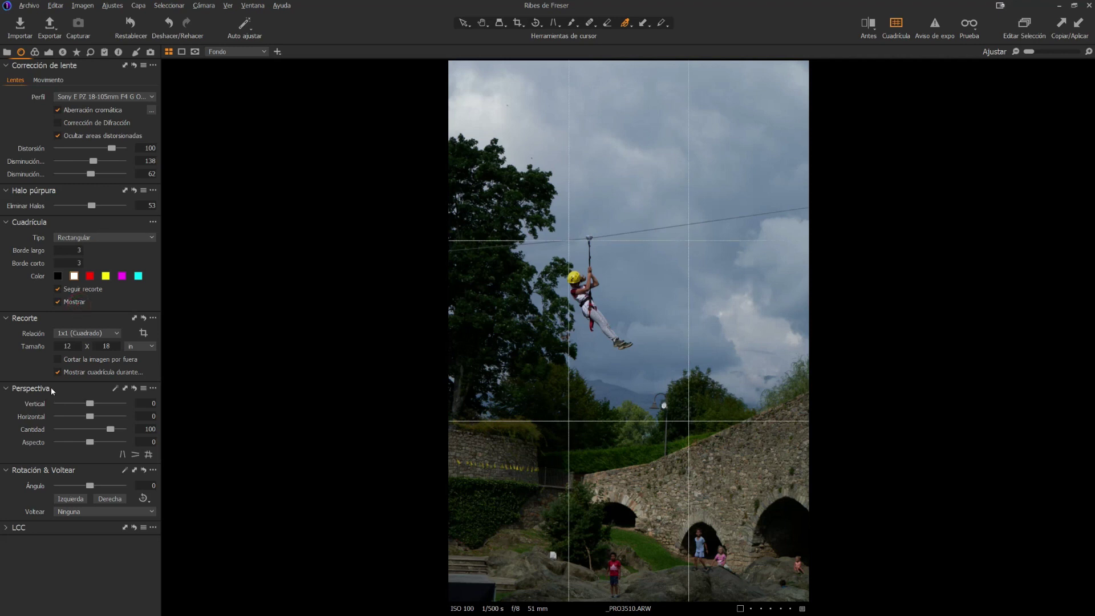
left_click(142, 335)
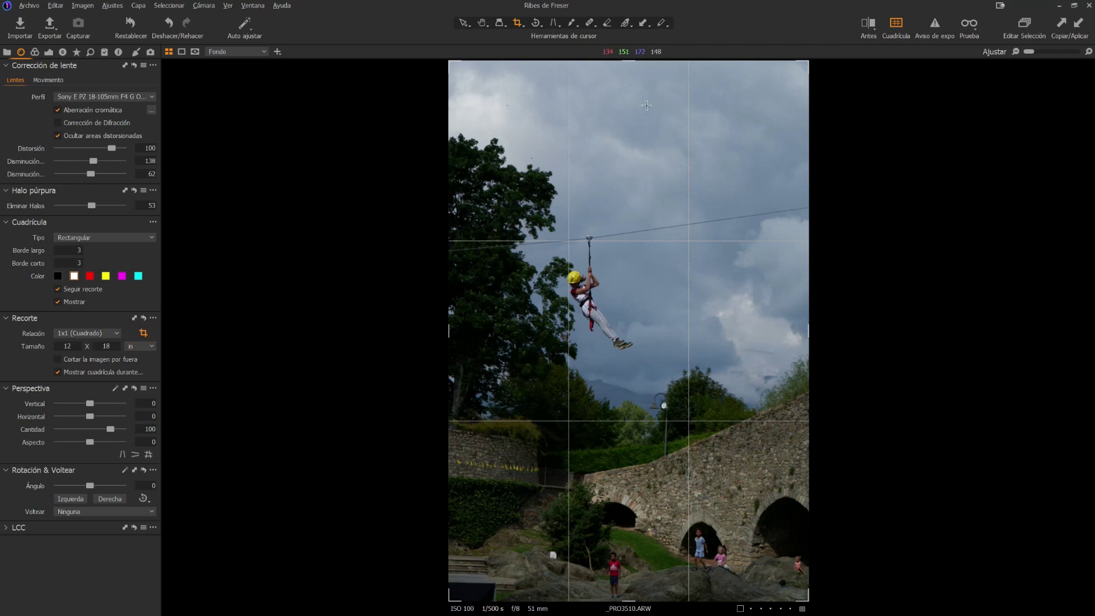
left_click(630, 60)
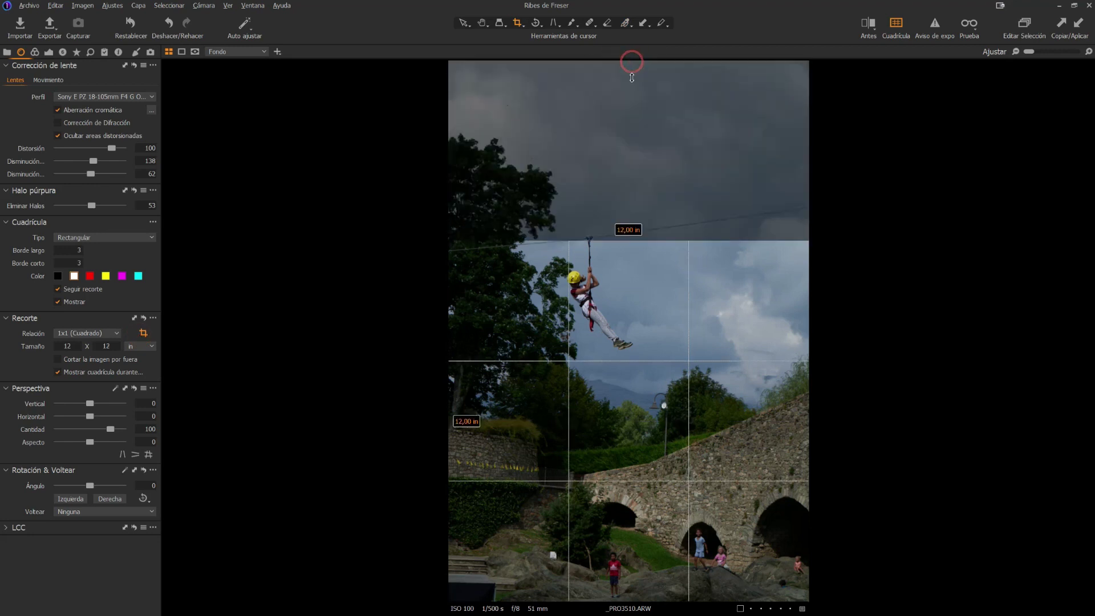
mouse_move(654, 388)
left_mouse_down()
mouse_move(654, 378)
mouse_move(654, 397)
left_mouse_up()
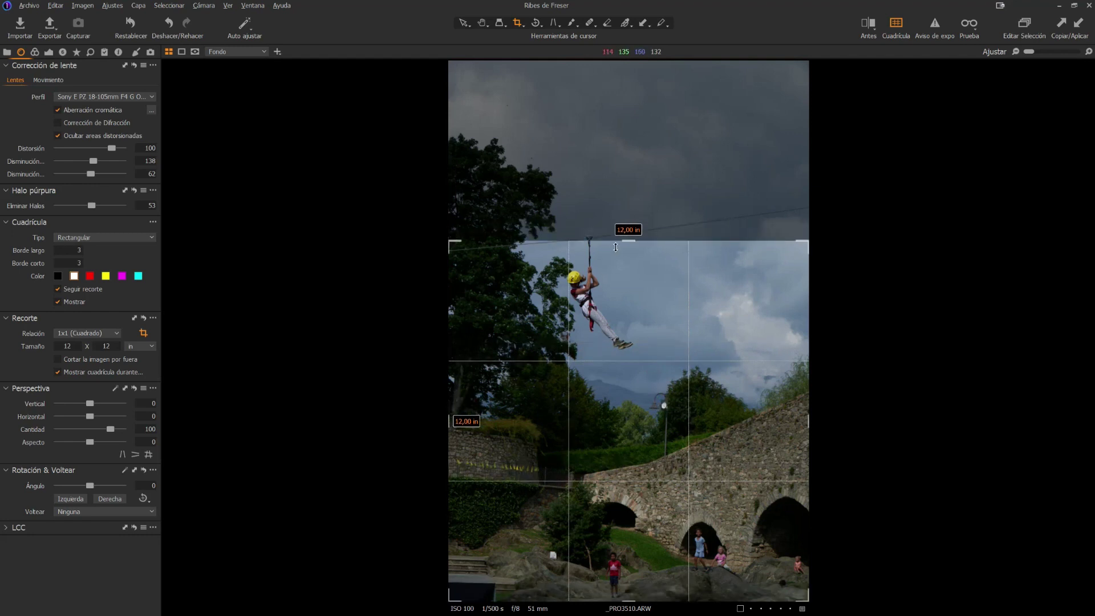
left_click(84, 333)
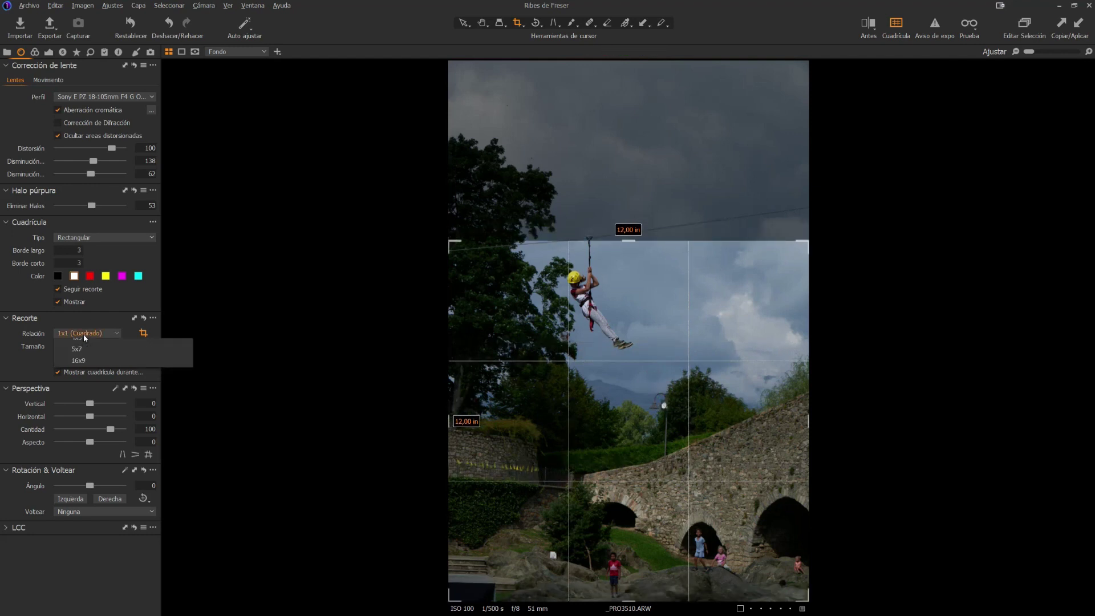
left_click(77, 469)
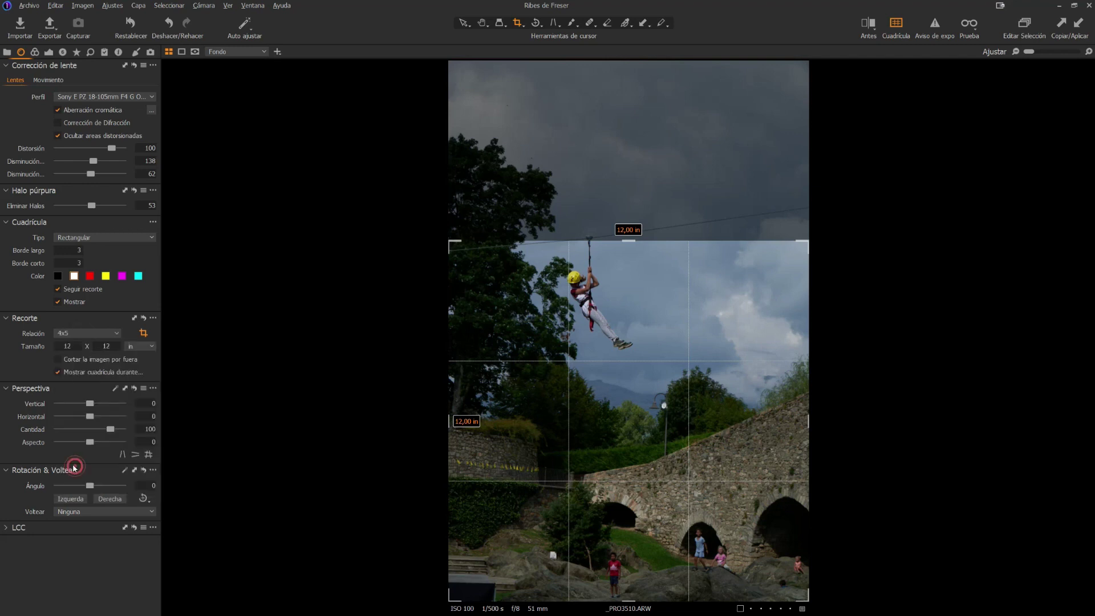
- Position the 4x5 crop frame to trim the top sky, hide the grid and apply
mouse_move(628, 241)
left_mouse_down()
mouse_move(632, 175)
mouse_move(646, 149)
left_mouse_up()
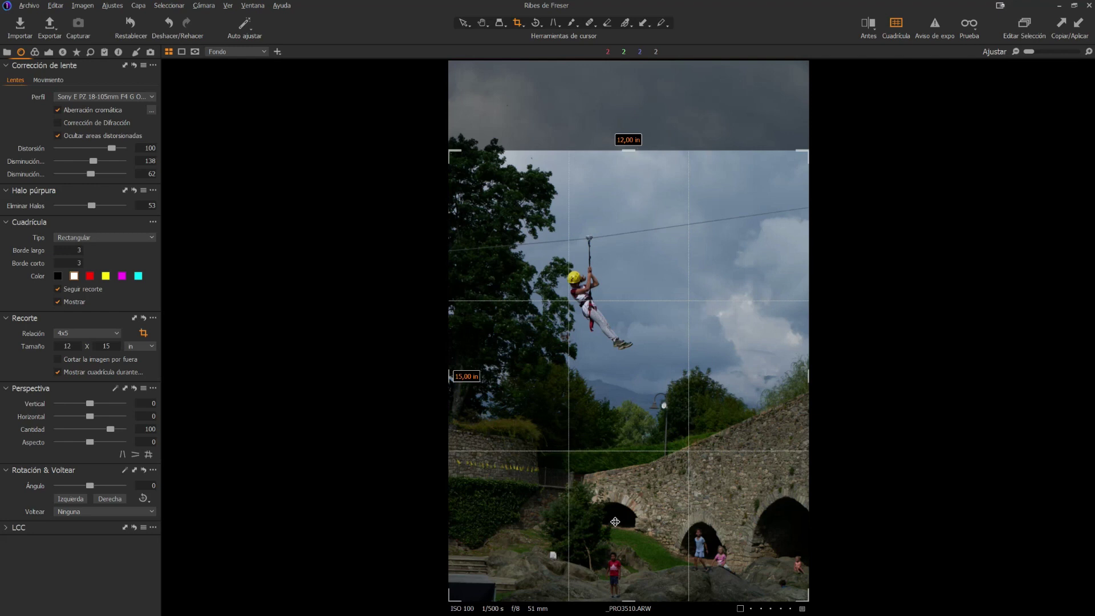
left_click(629, 369)
left_click_drag(450, 151, 462, 159)
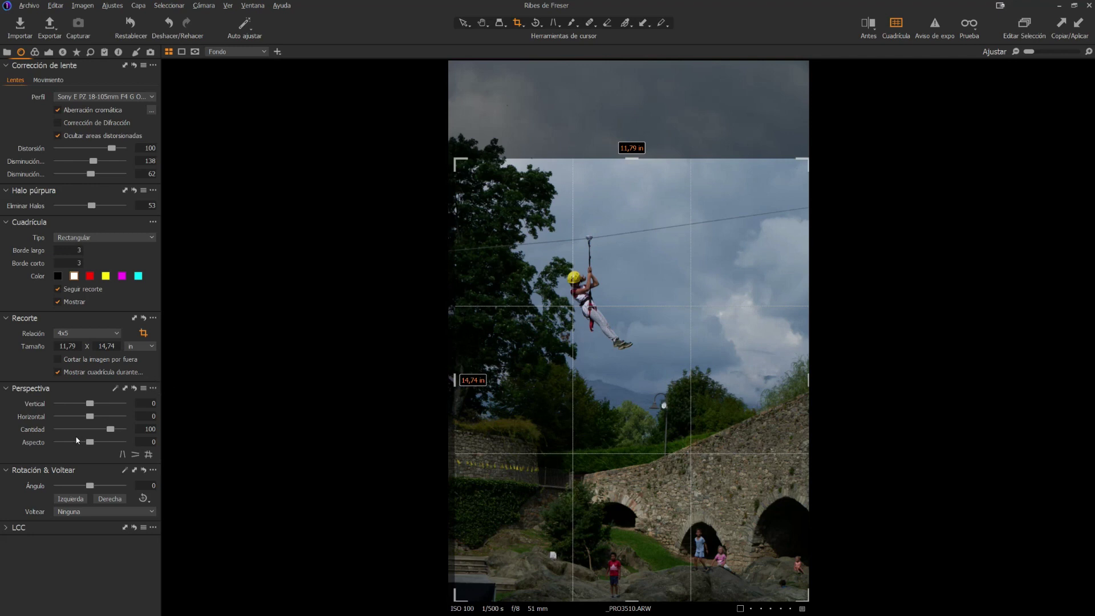
key("ctrl+g")
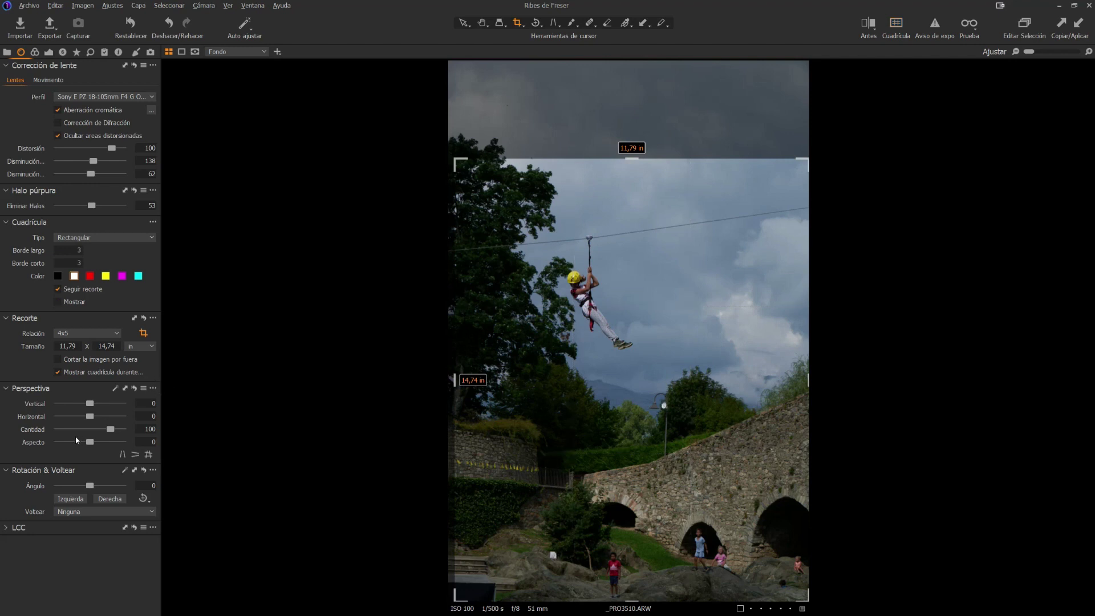
key("v")
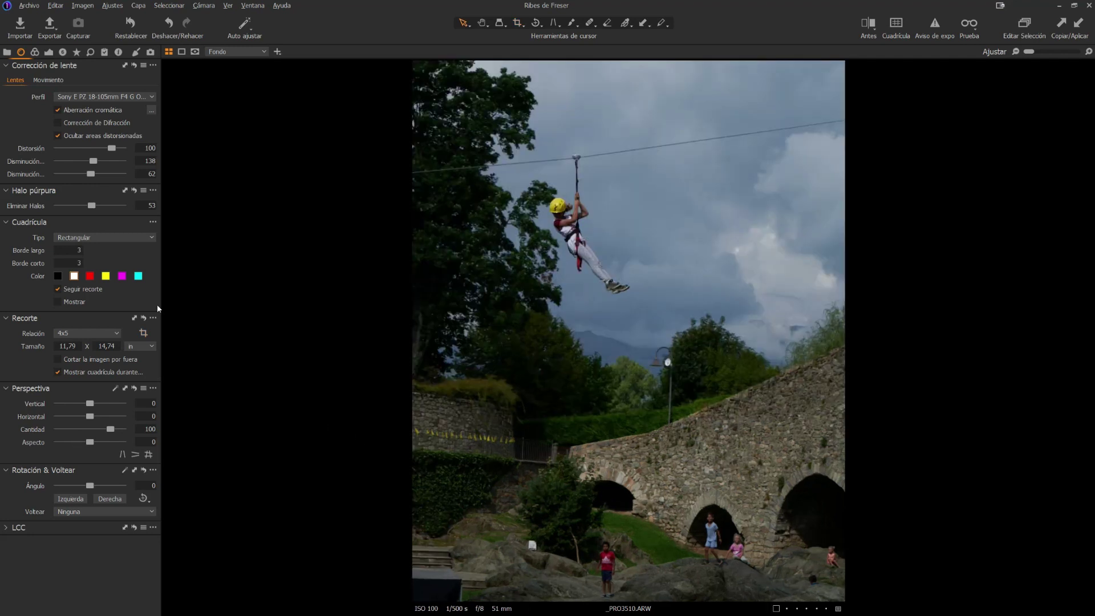
- Set the ICC profile to Sony A6600 ProStandard and the curve to Película de sombra extra
left_click(37, 55)
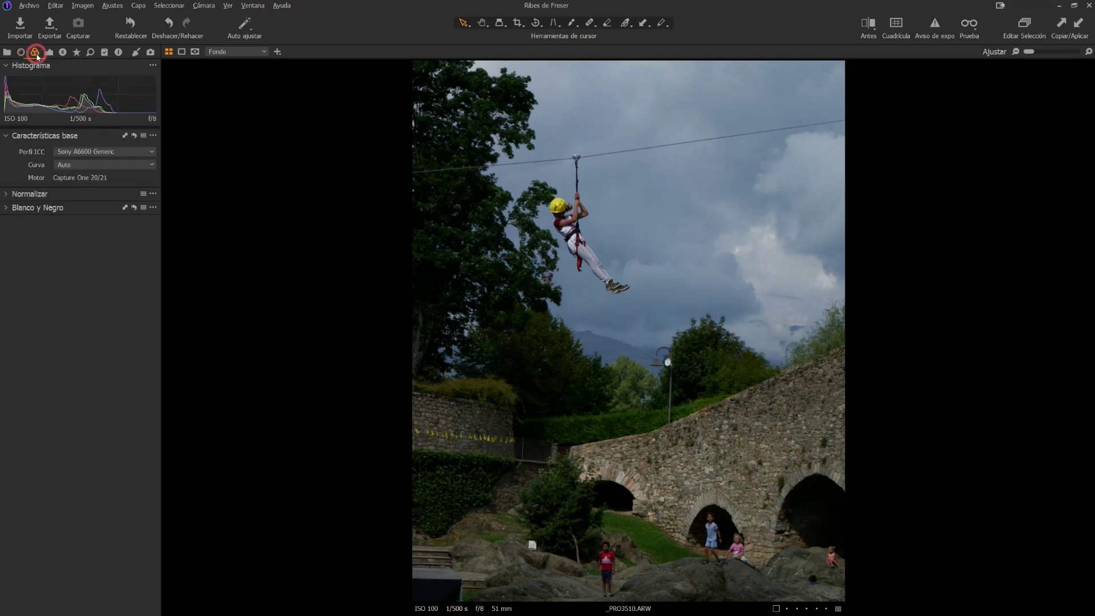
left_click(129, 151)
left_click(117, 184)
left_click(101, 169)
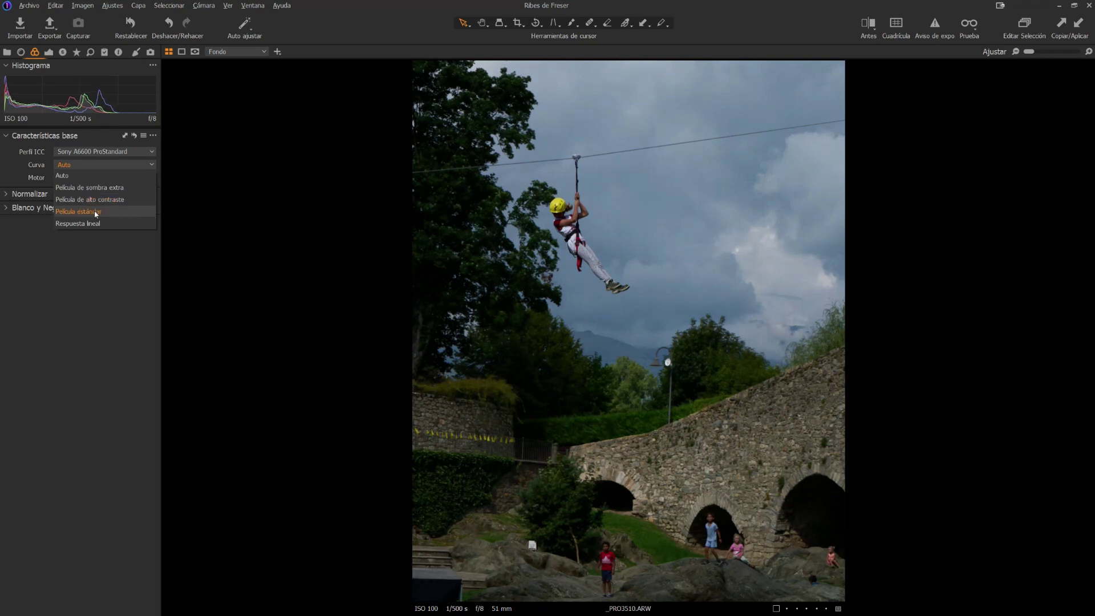
left_click(91, 188)
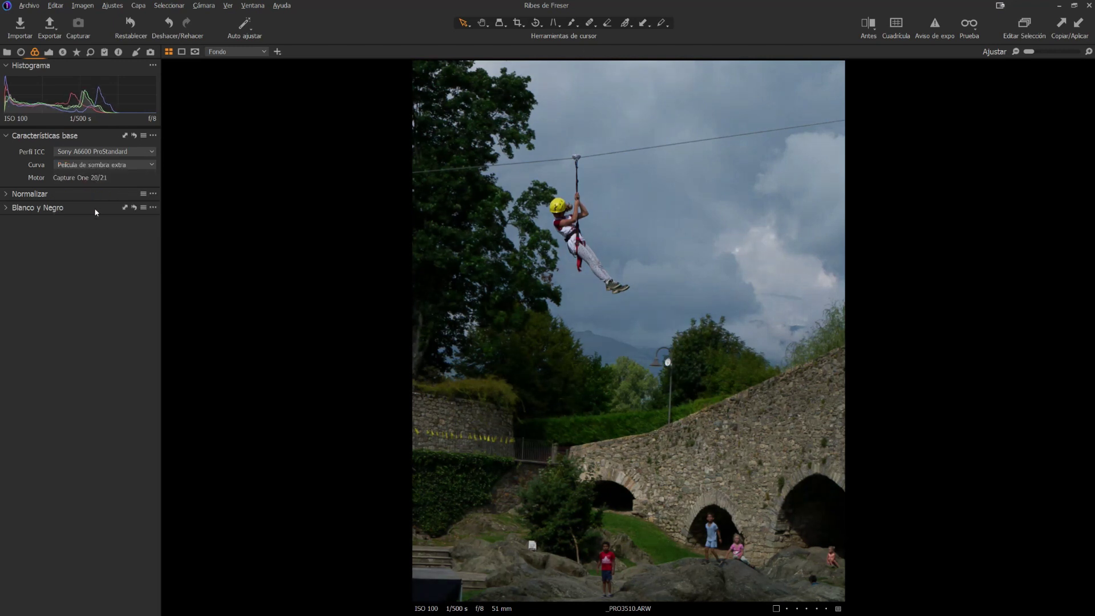
left_click(50, 51)
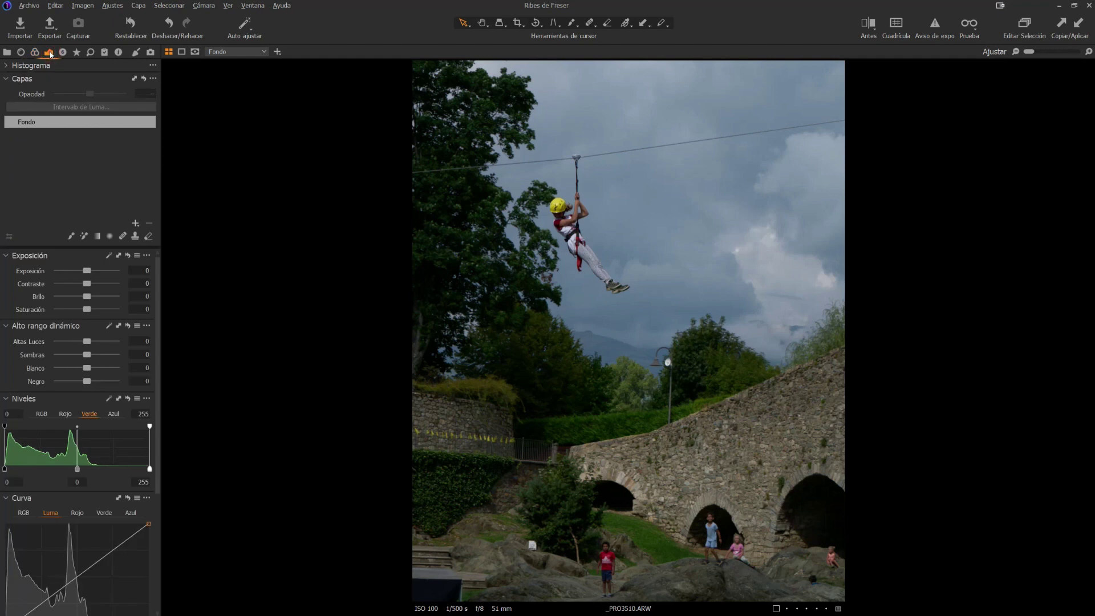
- Add an empty adjustment layer above Fondo and name it 'Ajustes globales'
left_click(136, 225)
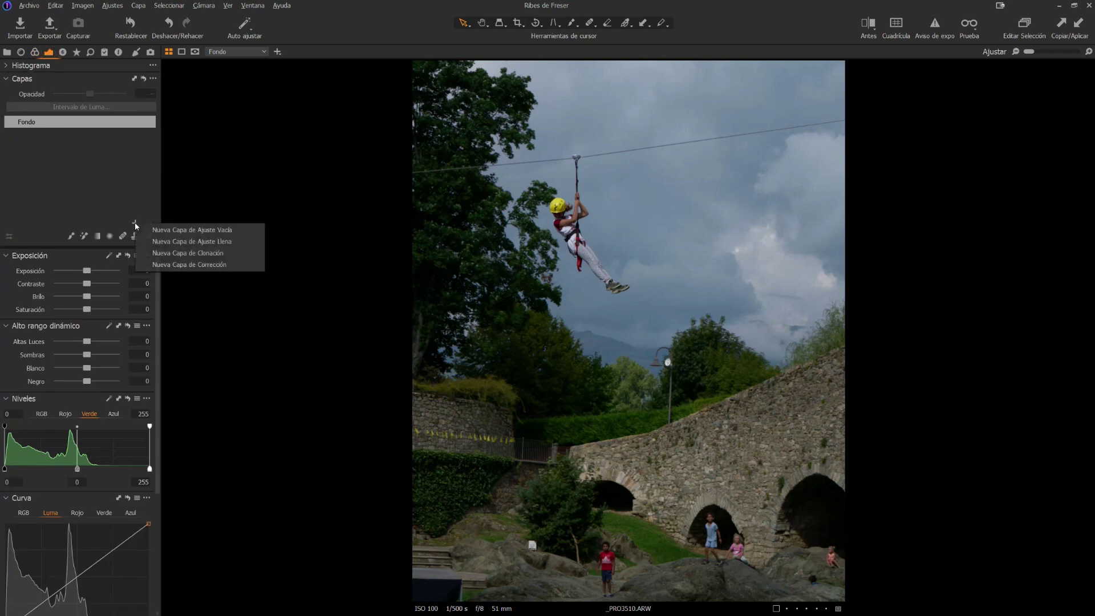
left_click(159, 243)
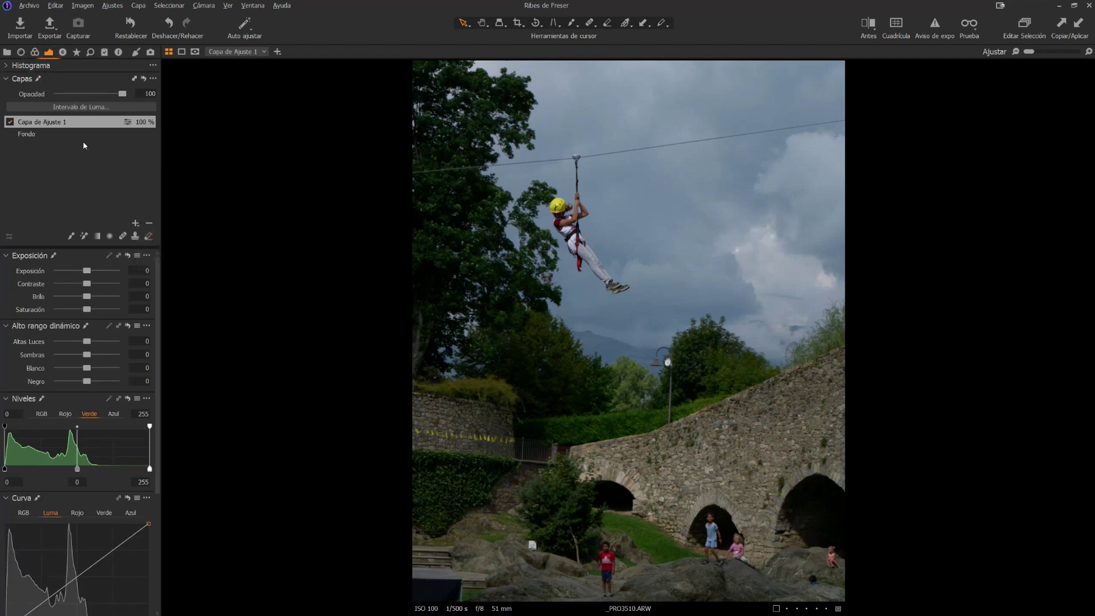
double_click(43, 122)
type("Ajustes globales")
key("Return")
- Set highlights -100, contrast 22, brightness 15, shadows 18, exposure -0.18 and saturation 3
left_click_drag(89, 343, 57, 344)
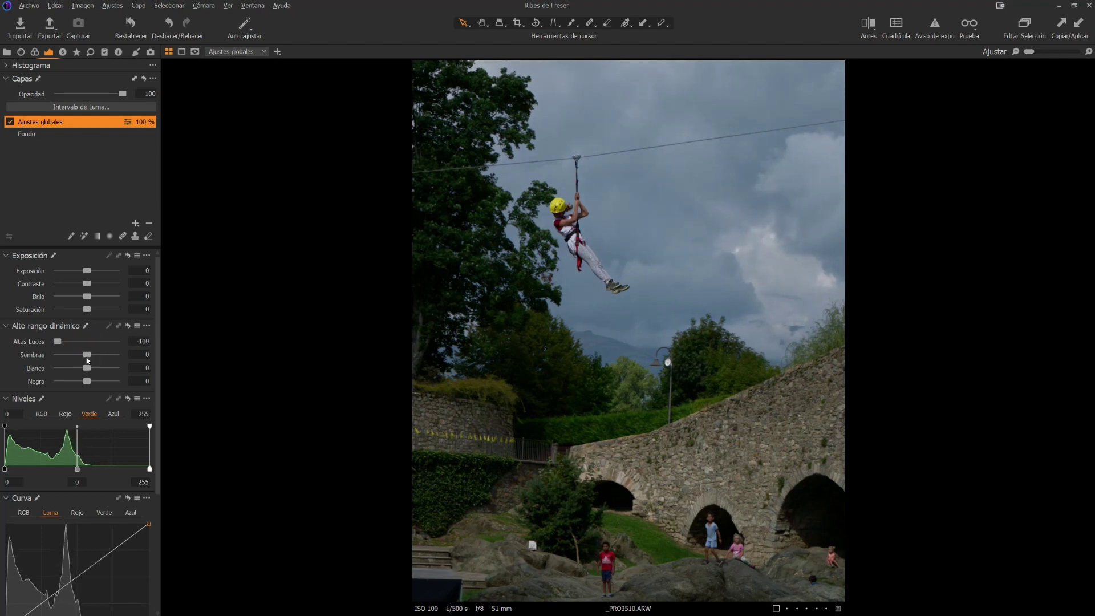
left_click_drag(86, 285, 94, 285)
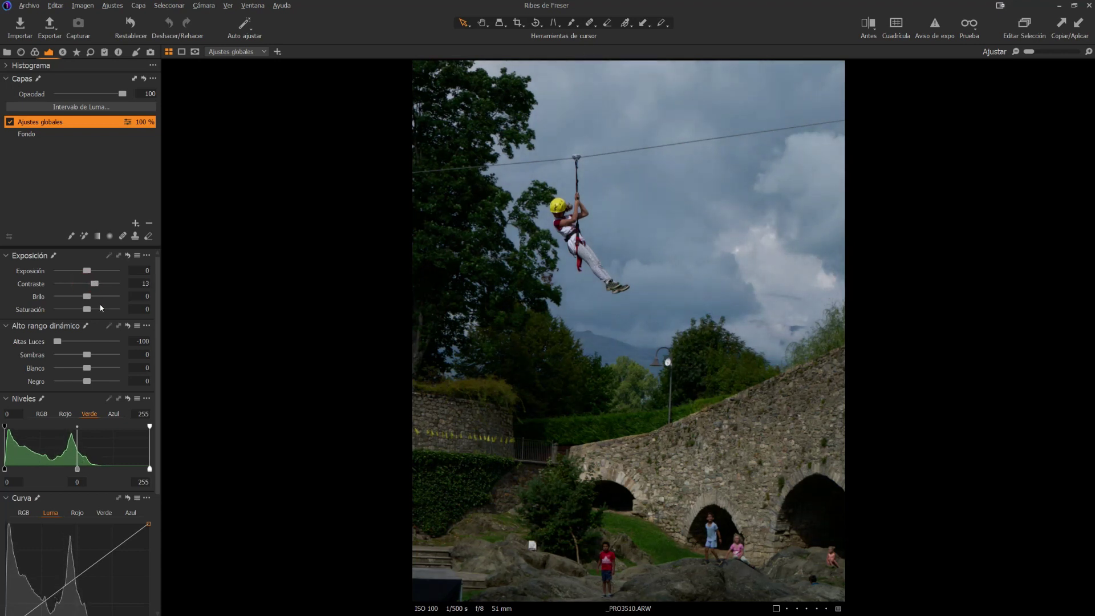
left_click_drag(88, 299, 100, 287)
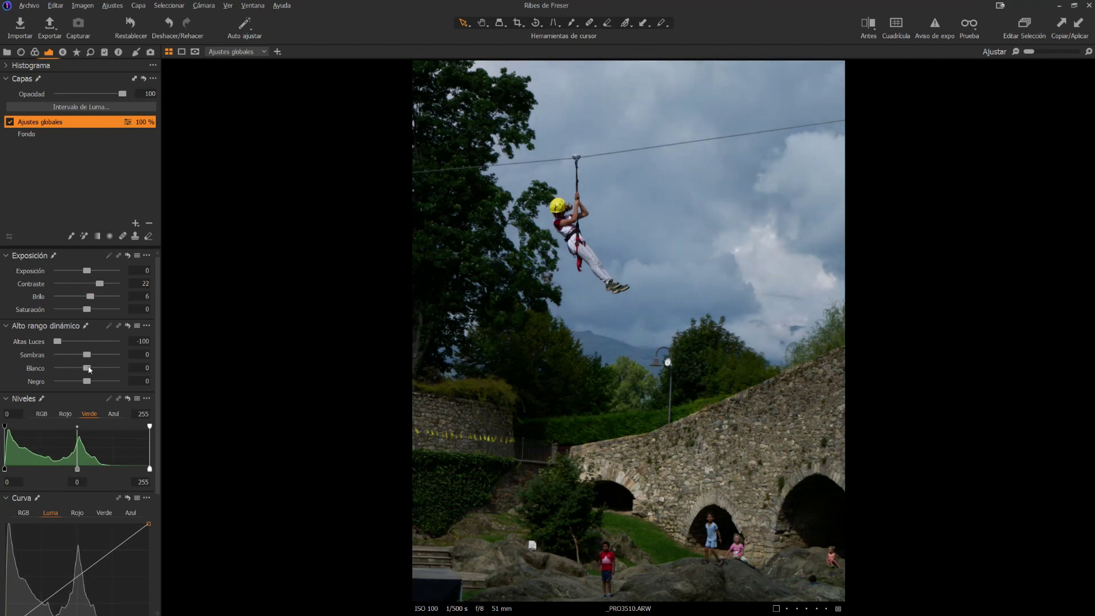
mouse_move(87, 355)
left_mouse_down()
mouse_move(90, 381)
mouse_move(84, 357)
left_mouse_up()
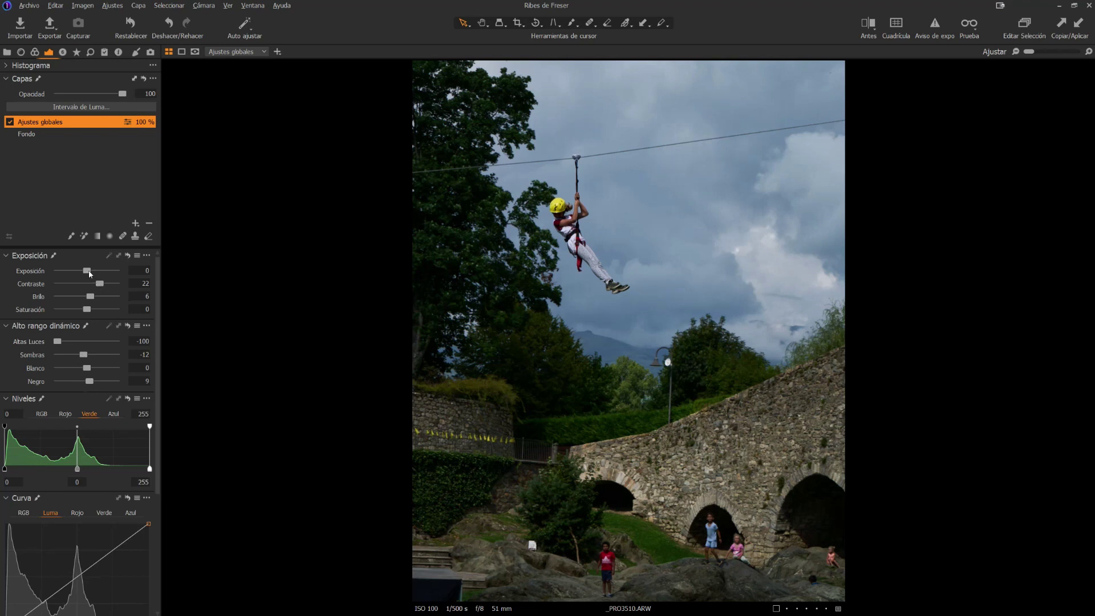
left_click_drag(86, 270, 84, 270)
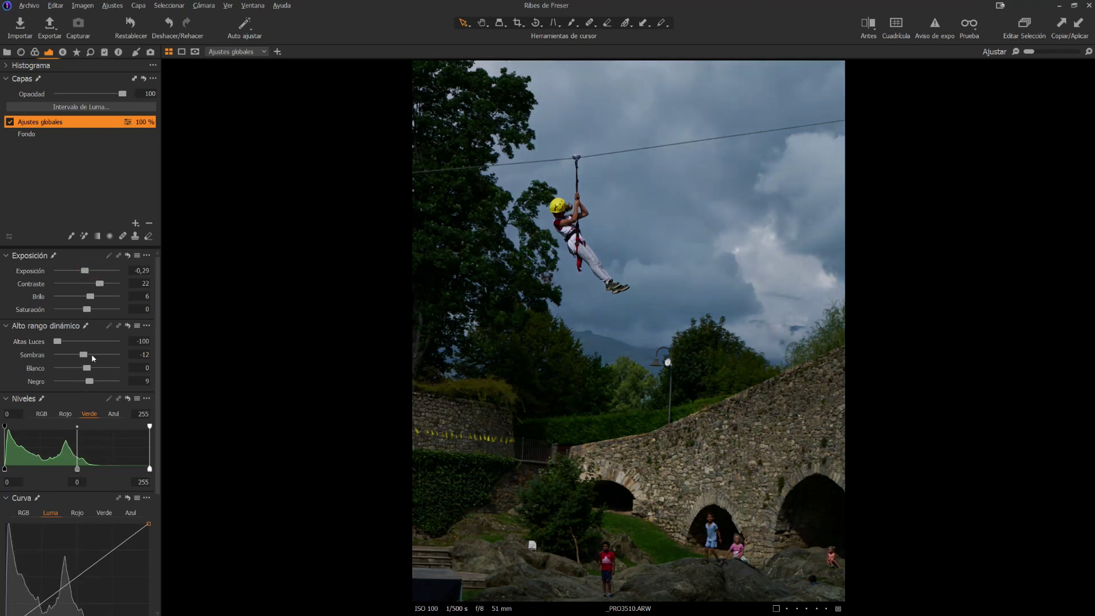
left_click_drag(90, 296, 97, 296)
mouse_move(84, 354)
left_mouse_down()
mouse_move(94, 372)
mouse_move(54, 367)
mouse_move(91, 355)
left_mouse_up()
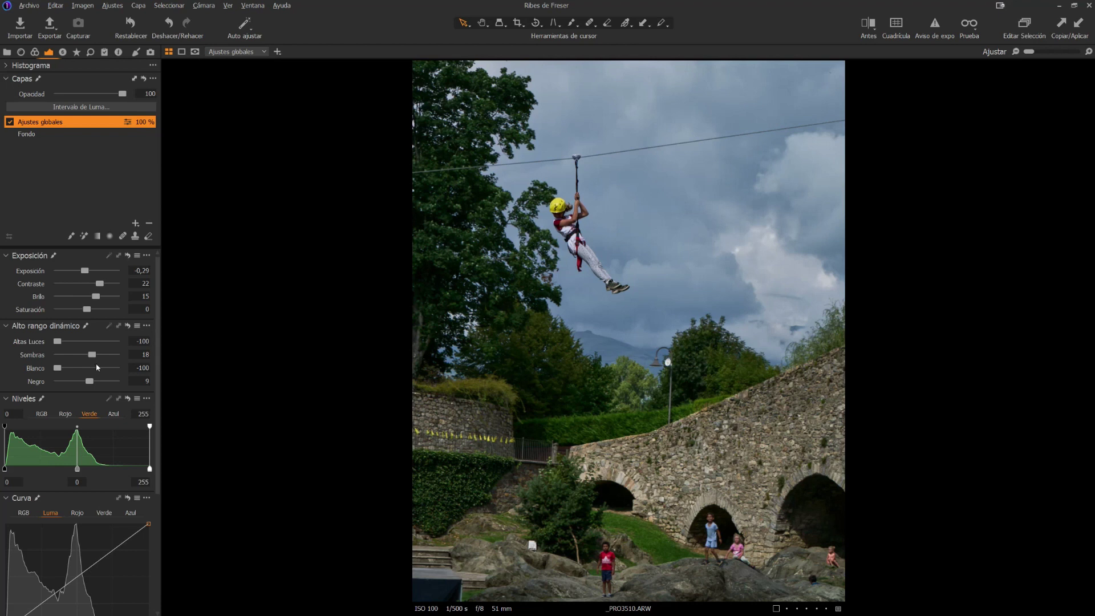
left_click_drag(88, 272, 90, 273)
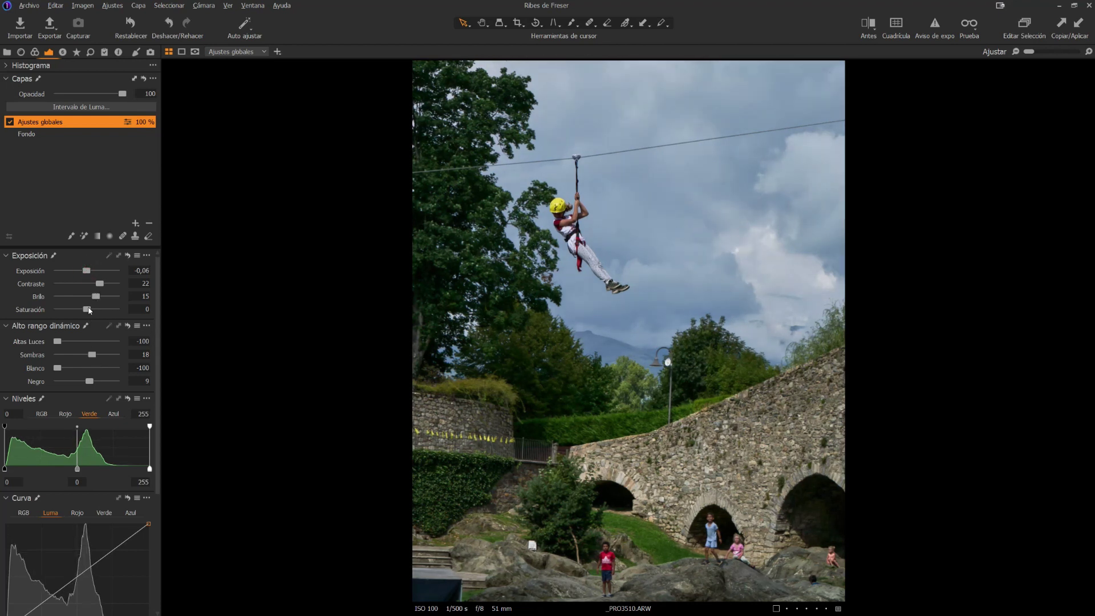
left_click_drag(87, 309, 91, 310)
left_click_drag(88, 271, 85, 271)
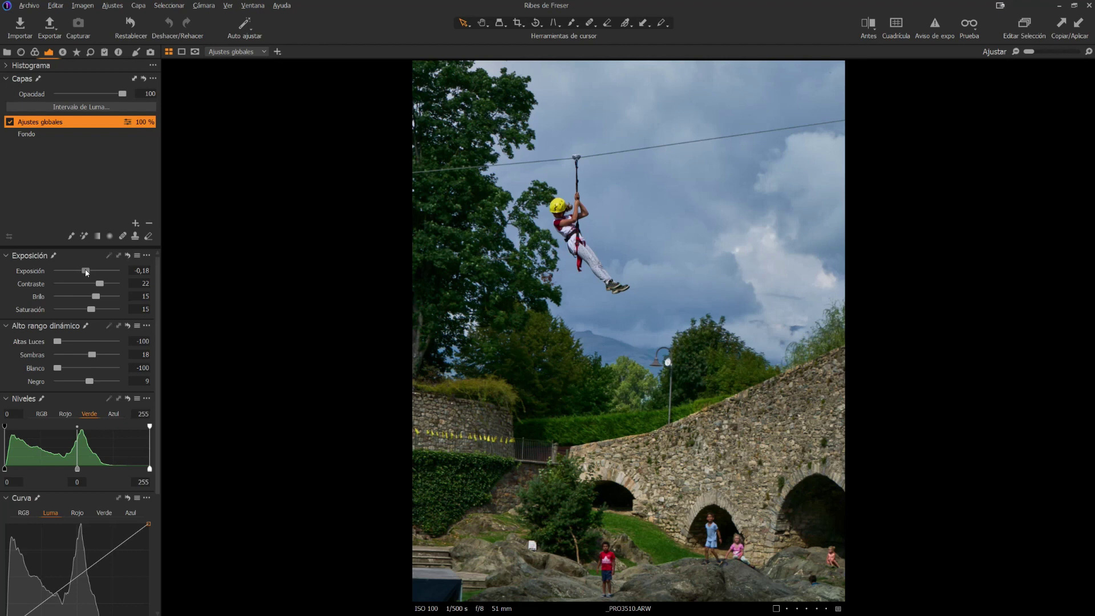
left_click_drag(91, 310, 89, 312)
- Adjust the combined RGB Levels black point, white points and midtones
left_click(42, 414)
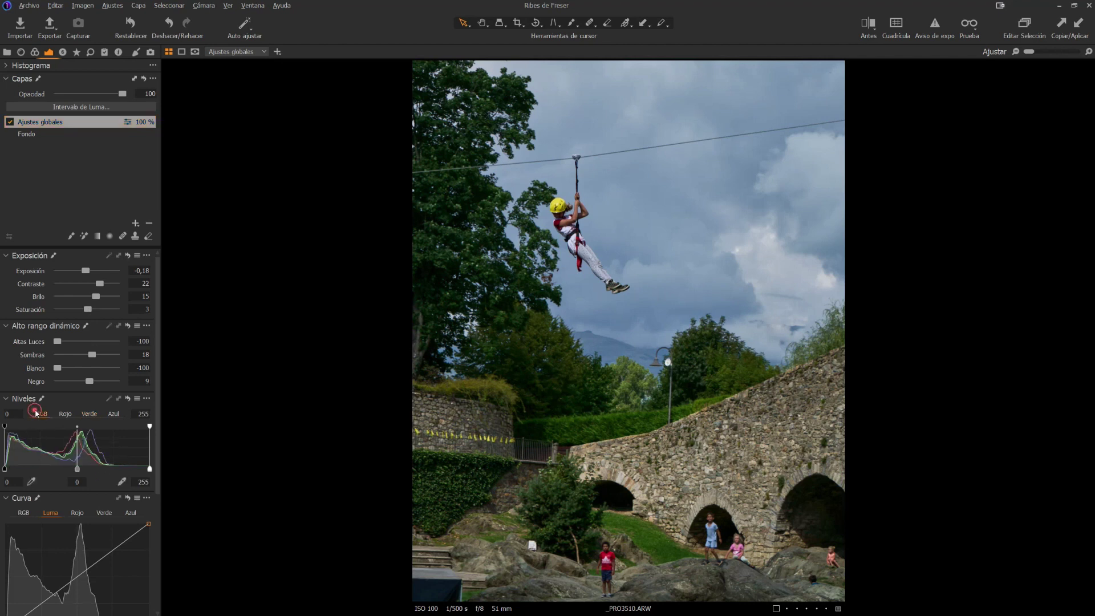
left_click(5, 427)
left_click_drag(150, 468, 147, 469)
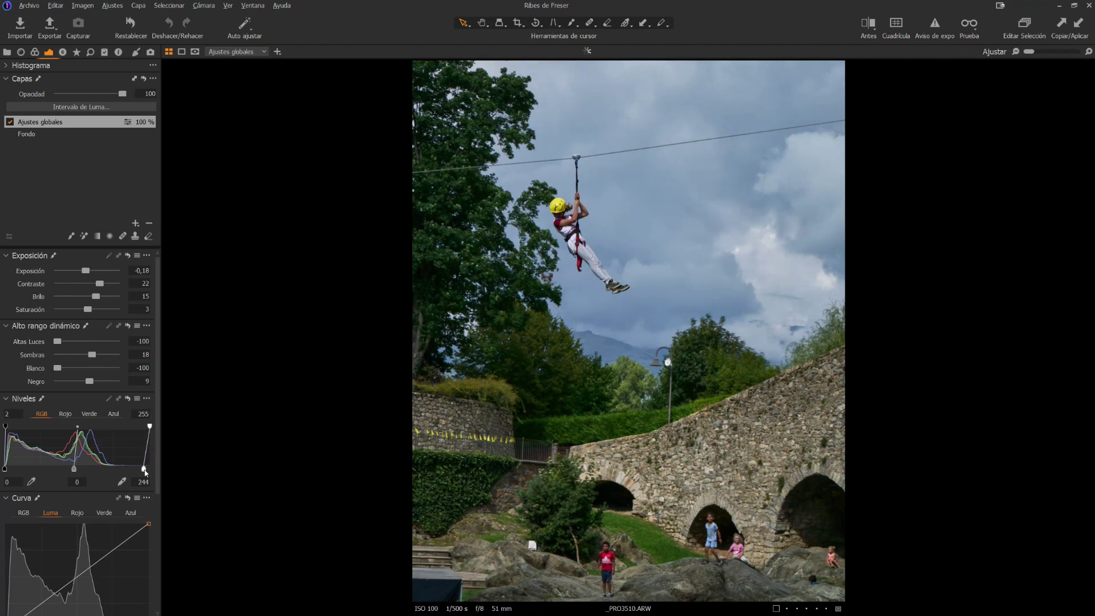
left_click_drag(146, 471, 148, 474)
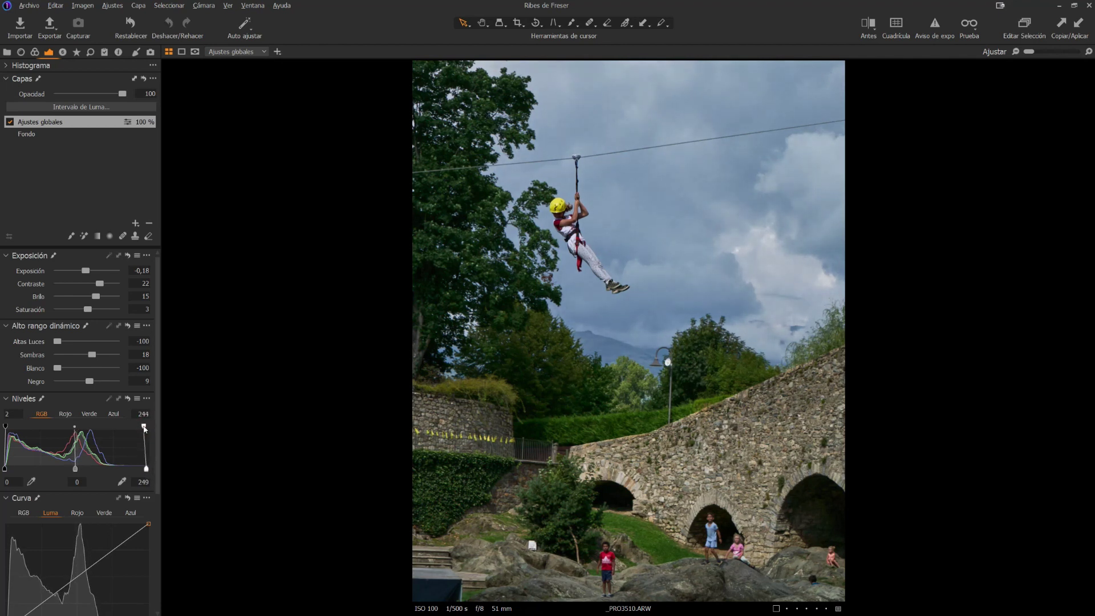
left_click_drag(150, 428, 139, 431)
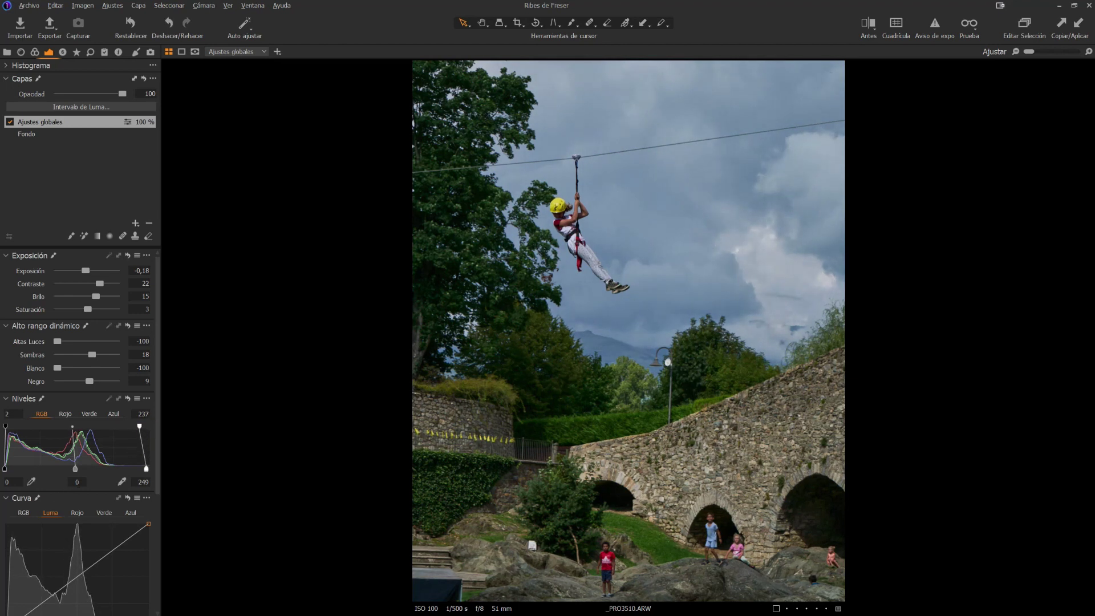
left_click_drag(76, 469, 79, 470)
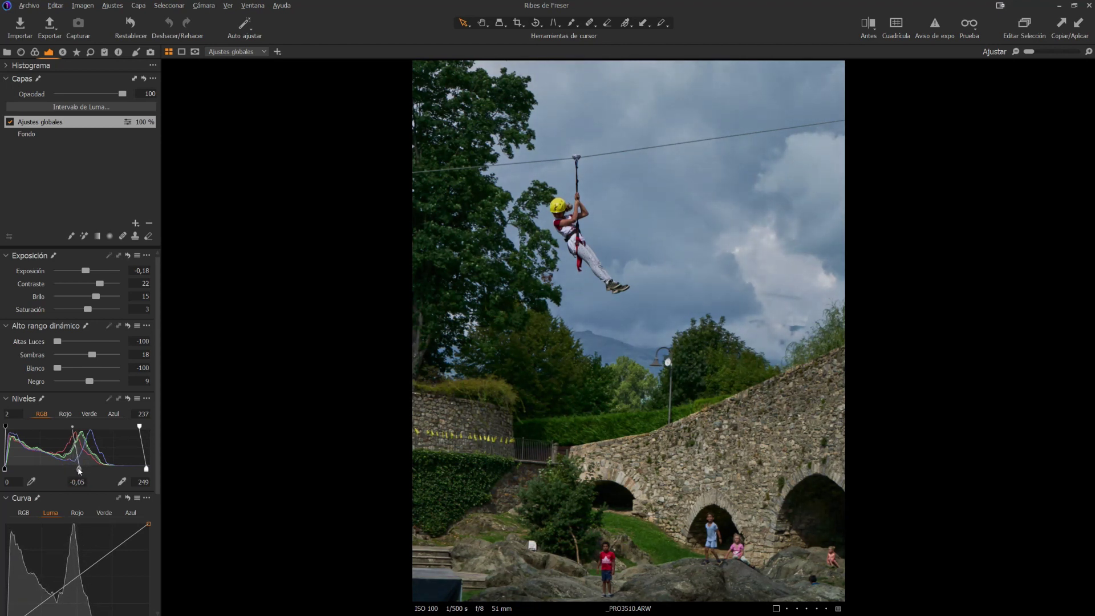
- Nudge the red, blue and green Levels midtones, toggling Levels to compare
left_click(66, 414)
left_click_drag(78, 471, 81, 472)
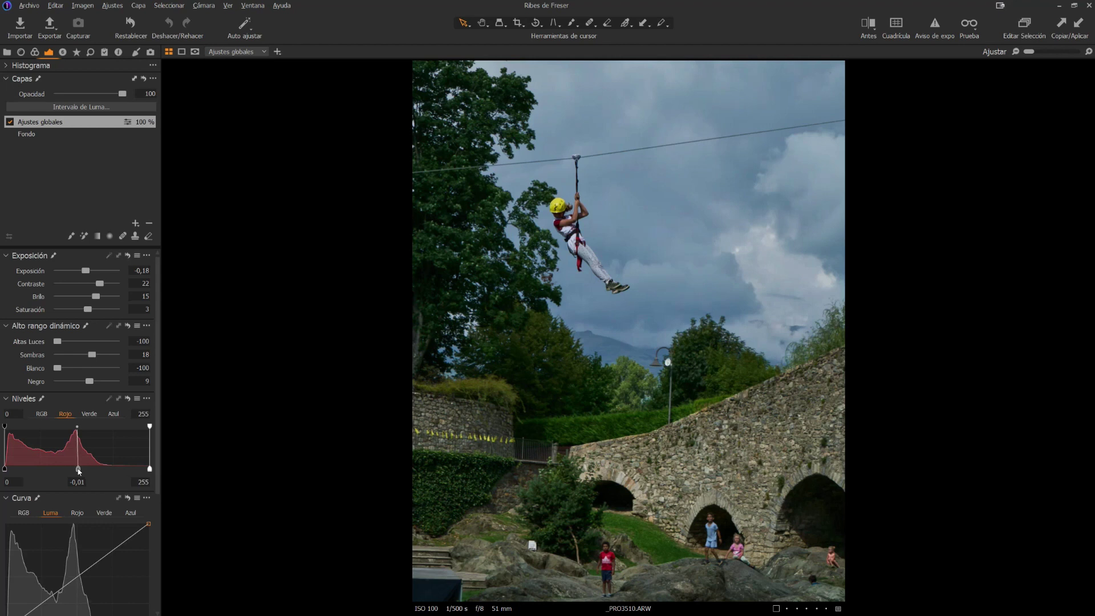
left_click_drag(79, 471, 80, 471)
left_click_drag(79, 471, 78, 470)
left_click(89, 414)
left_click(113, 414)
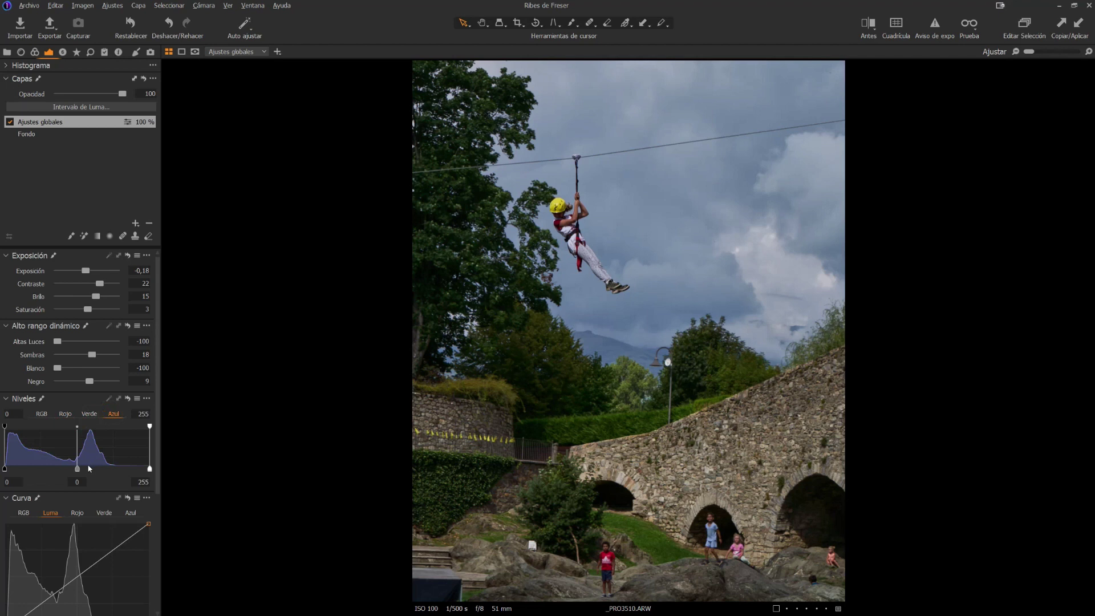
left_click_drag(78, 471, 79, 472)
left_click(87, 414)
left_click_drag(78, 469, 79, 470)
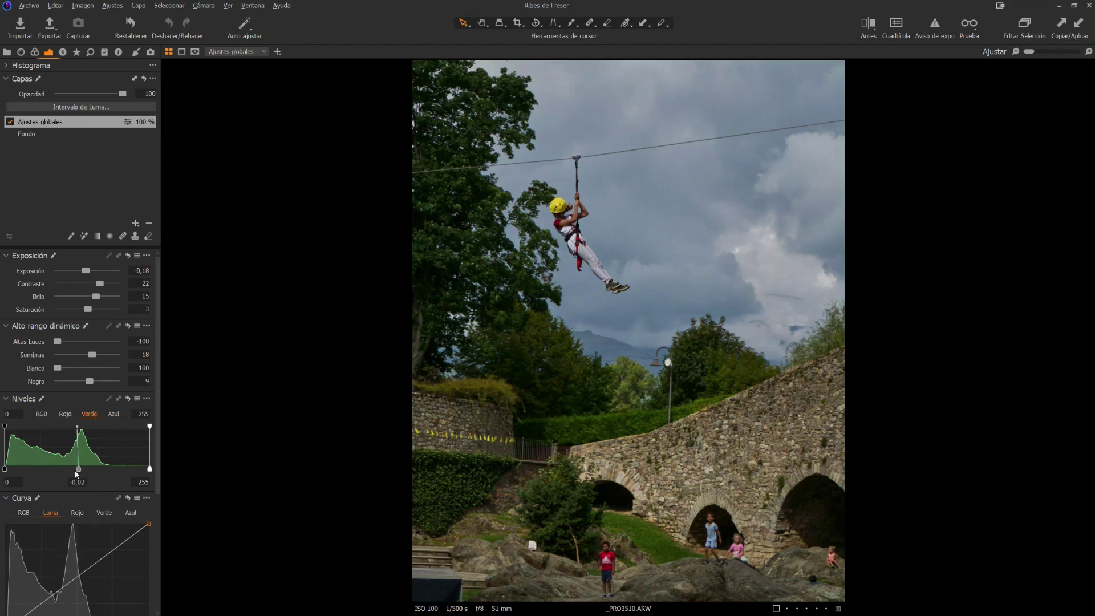
left_click(128, 398)
left_click(128, 399)
left_click(127, 398)
- Add a slight darkening vignette with amount -0.29
scroll(111, 478, "down", 1)
scroll(111, 477, "down", 2)
scroll(111, 508, "down", 1)
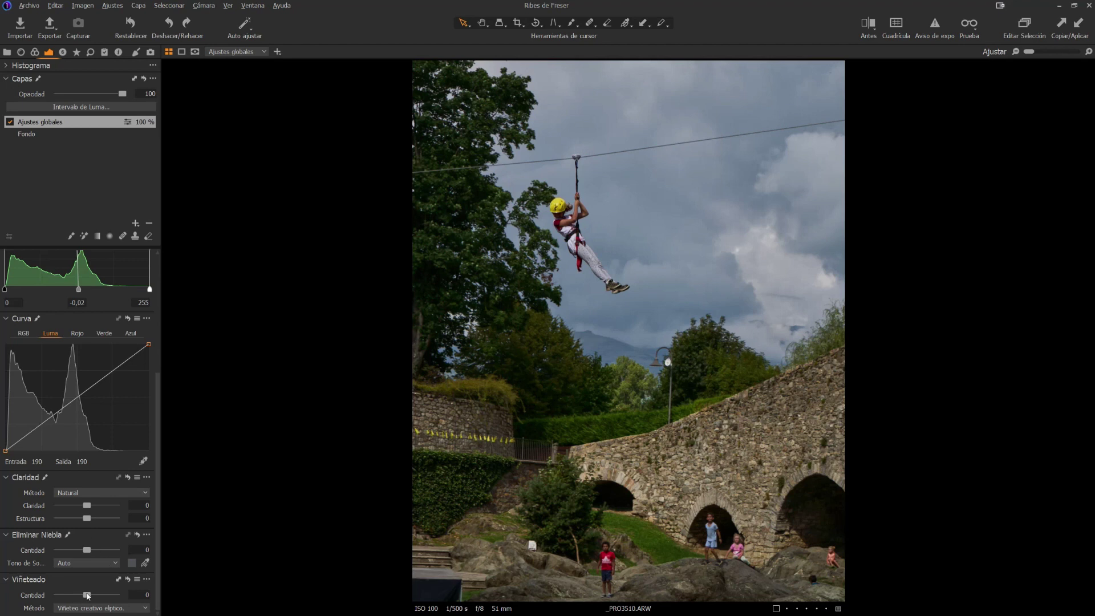
left_click_drag(87, 594, 84, 594)
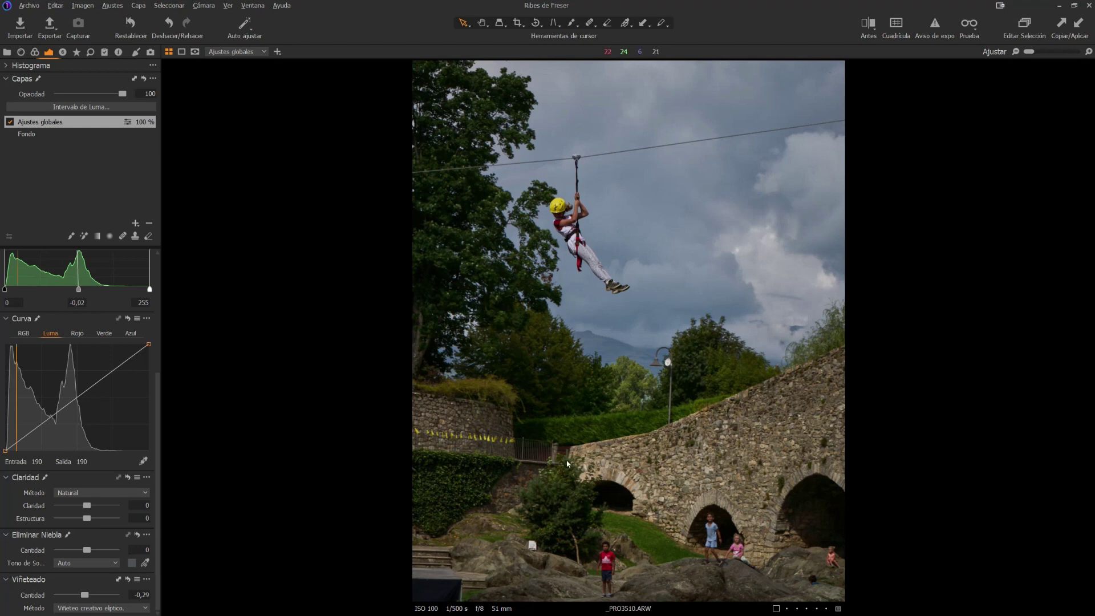
- Add a new adjustment layer named 'Piedras'
left_click(136, 223)
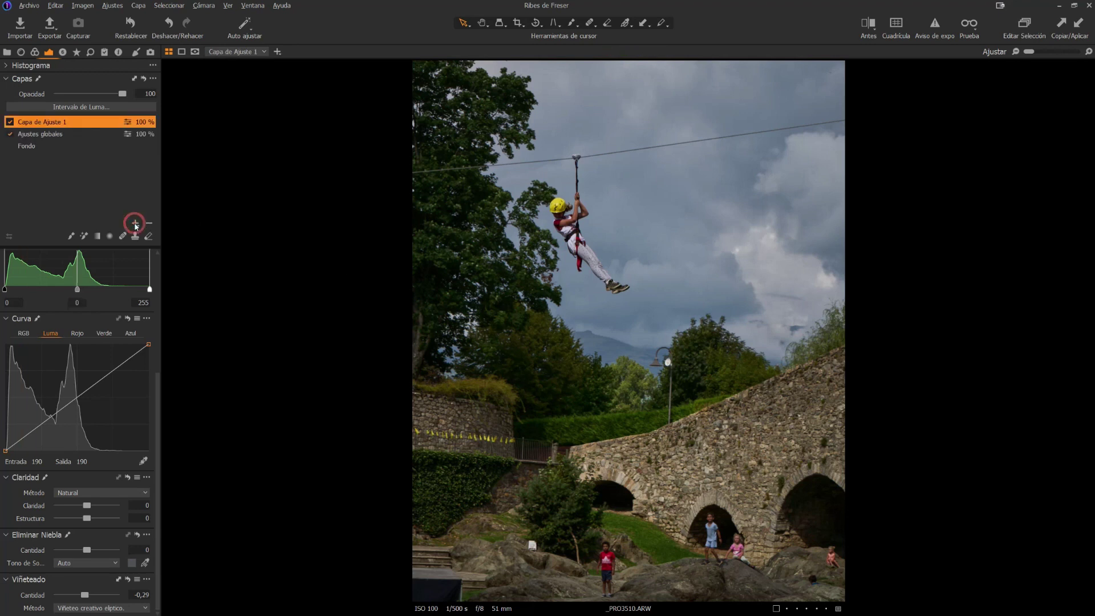
double_click(63, 122)
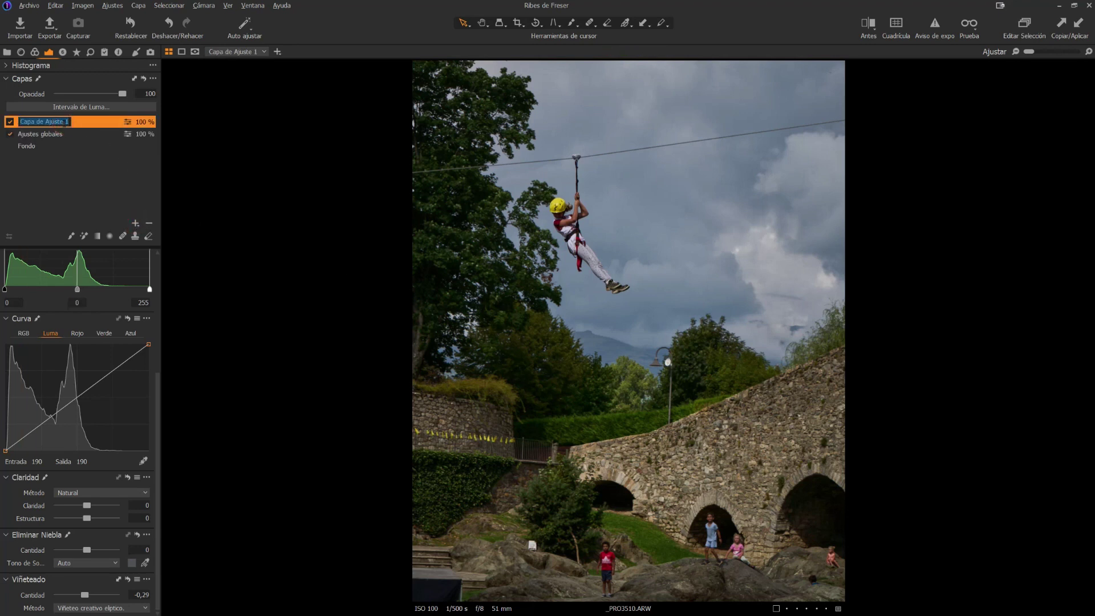
type("B")
key("Return")
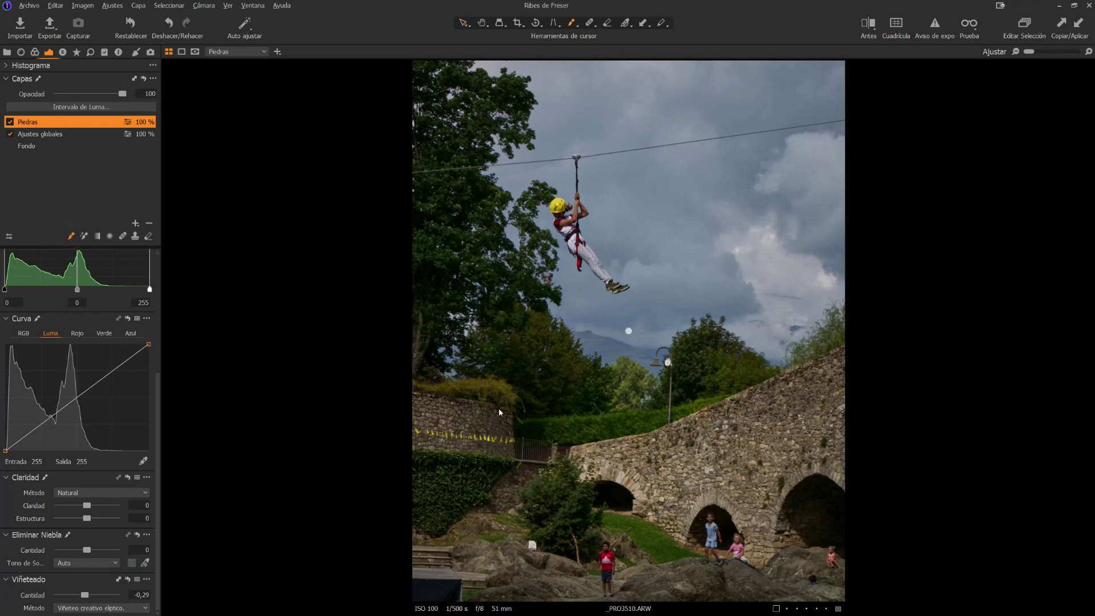
- With a 100 hardness/opacity/flow brush and Auto Mask off, mask the stone bridge and left wall
right_click(772, 424)
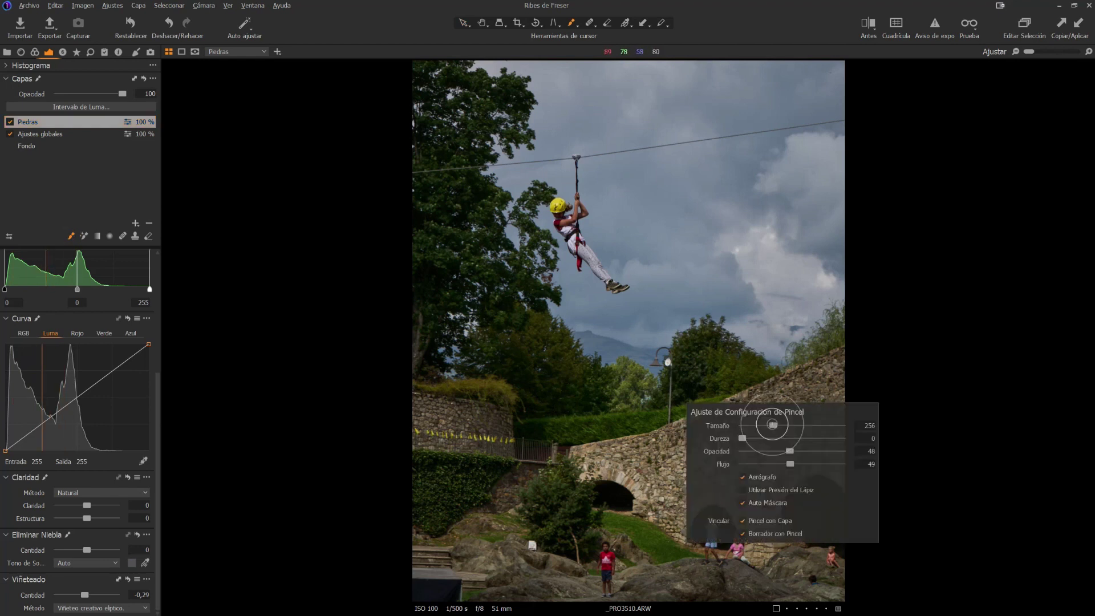
left_click_drag(742, 438, 922, 440)
left_click_drag(807, 451, 874, 451)
left_click_drag(794, 464, 870, 464)
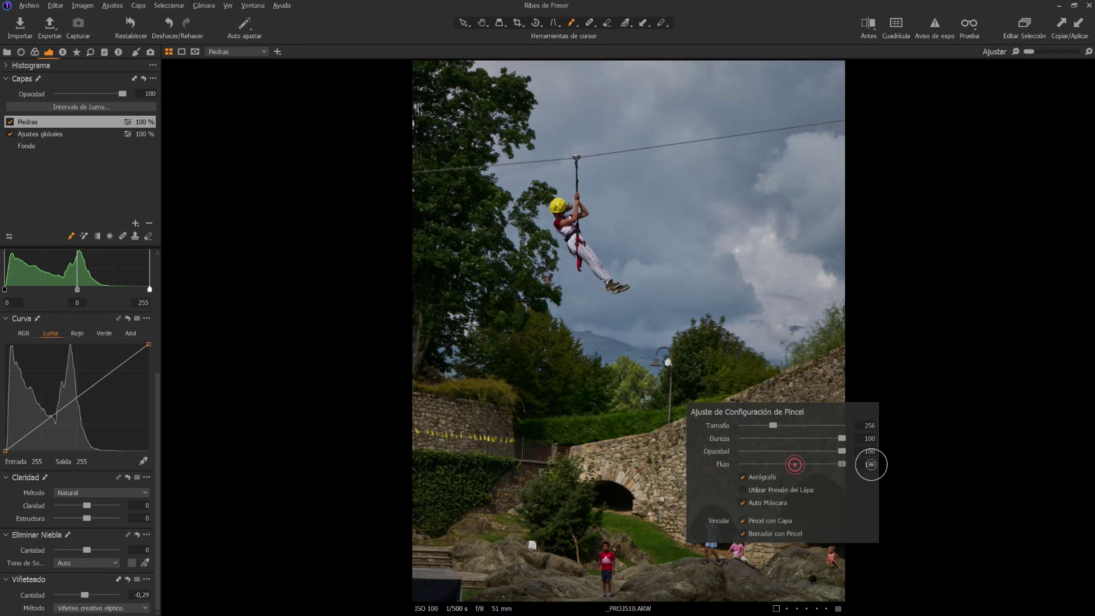
left_click(742, 502)
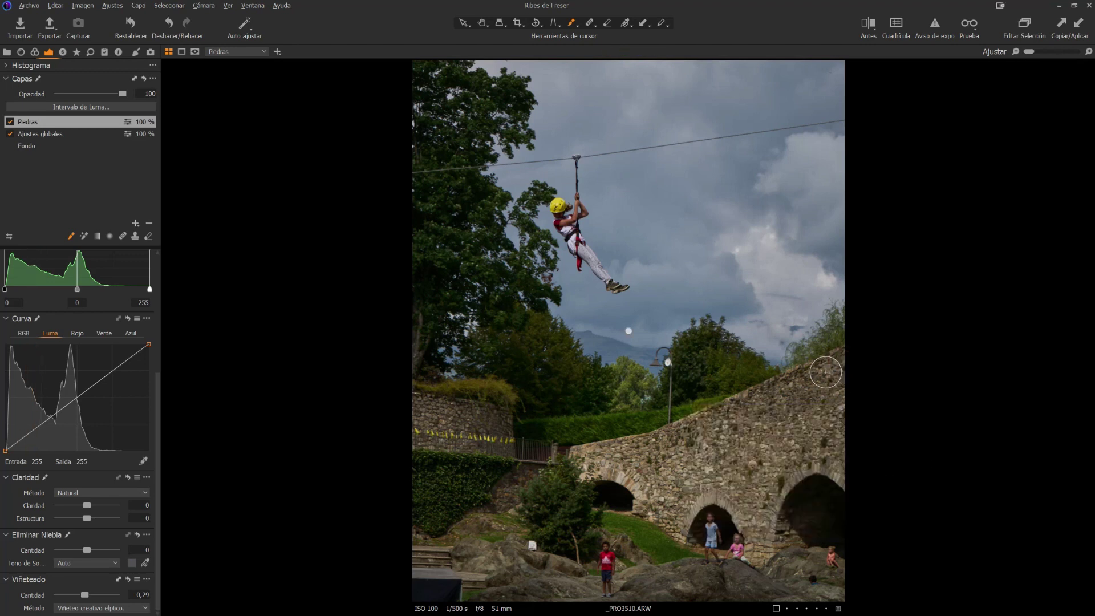
mouse_move(825, 372)
left_mouse_down()
mouse_move(680, 431)
mouse_move(578, 456)
mouse_move(580, 472)
mouse_move(622, 470)
mouse_move(674, 534)
mouse_move(693, 499)
mouse_move(718, 495)
mouse_move(746, 517)
mouse_move(762, 557)
mouse_move(800, 539)
mouse_move(777, 510)
mouse_move(798, 472)
mouse_move(837, 465)
mouse_move(849, 481)
mouse_move(845, 387)
mouse_move(633, 461)
mouse_move(661, 499)
mouse_move(667, 459)
mouse_move(826, 409)
mouse_move(832, 424)
mouse_move(667, 488)
mouse_move(773, 474)
mouse_move(848, 439)
mouse_move(755, 506)
left_mouse_up()
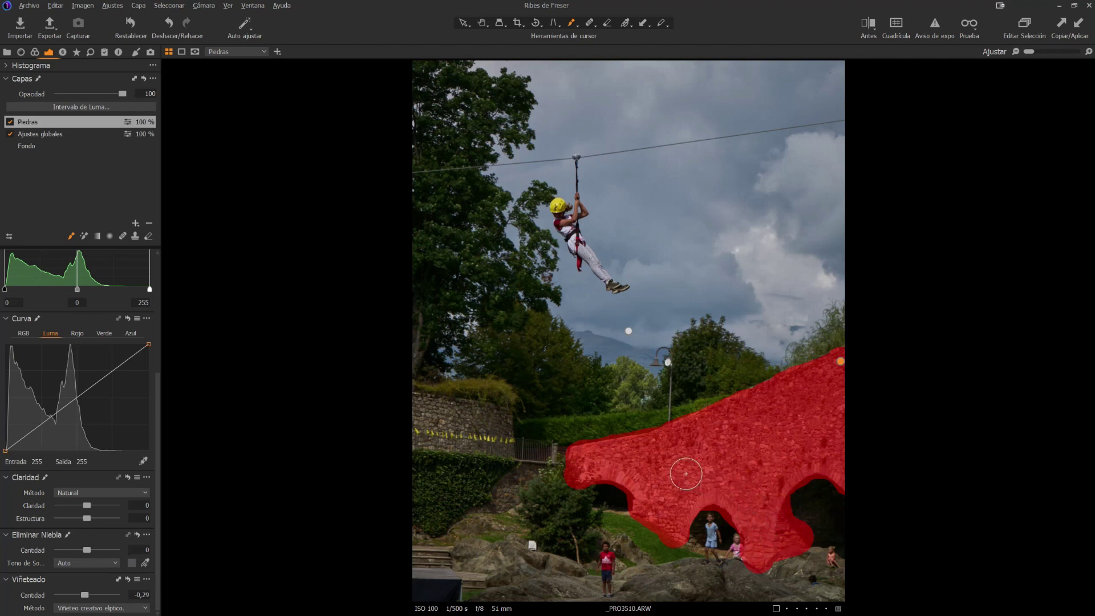
mouse_move(501, 418)
left_mouse_down()
mouse_move(418, 403)
mouse_move(419, 438)
mouse_move(499, 445)
mouse_move(506, 427)
left_mouse_up()
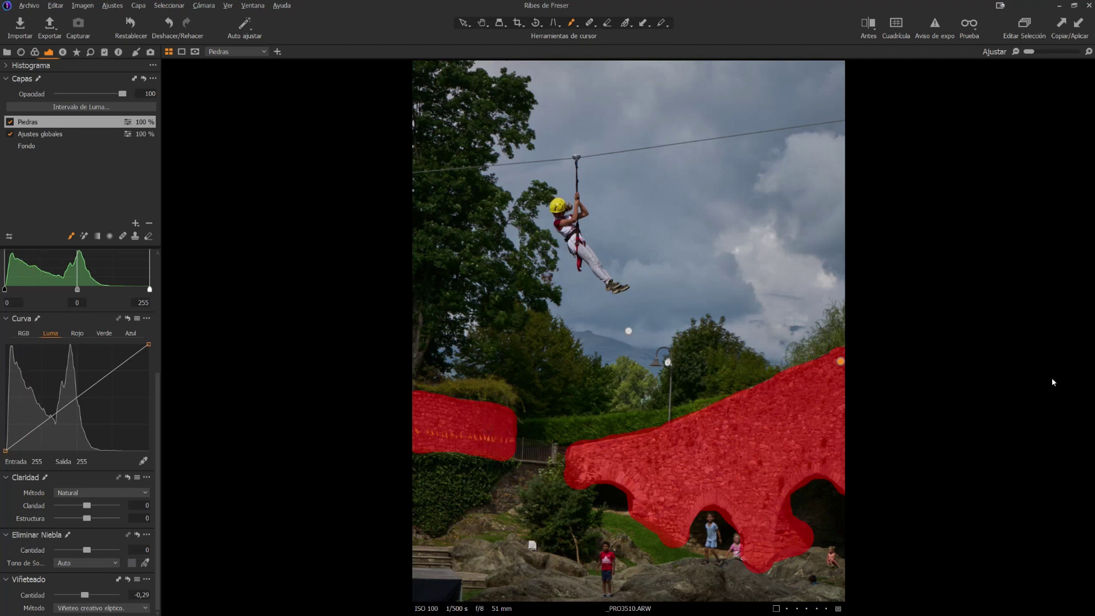
- Refine the Piedras mask with a radius of 28 and apply it
key("alt+m")
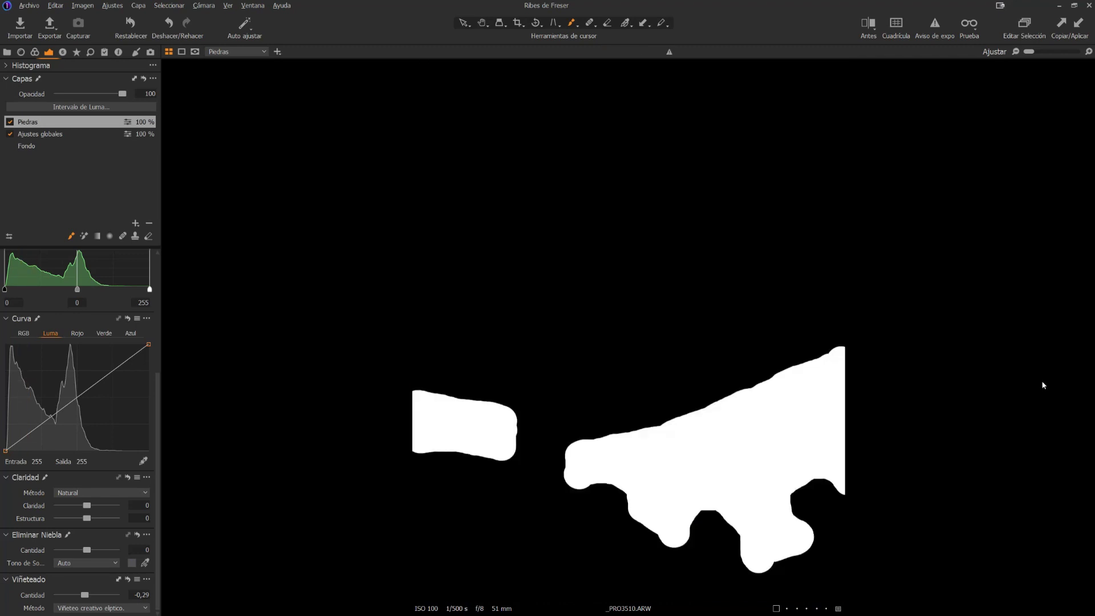
key("ctrl+shift+m")
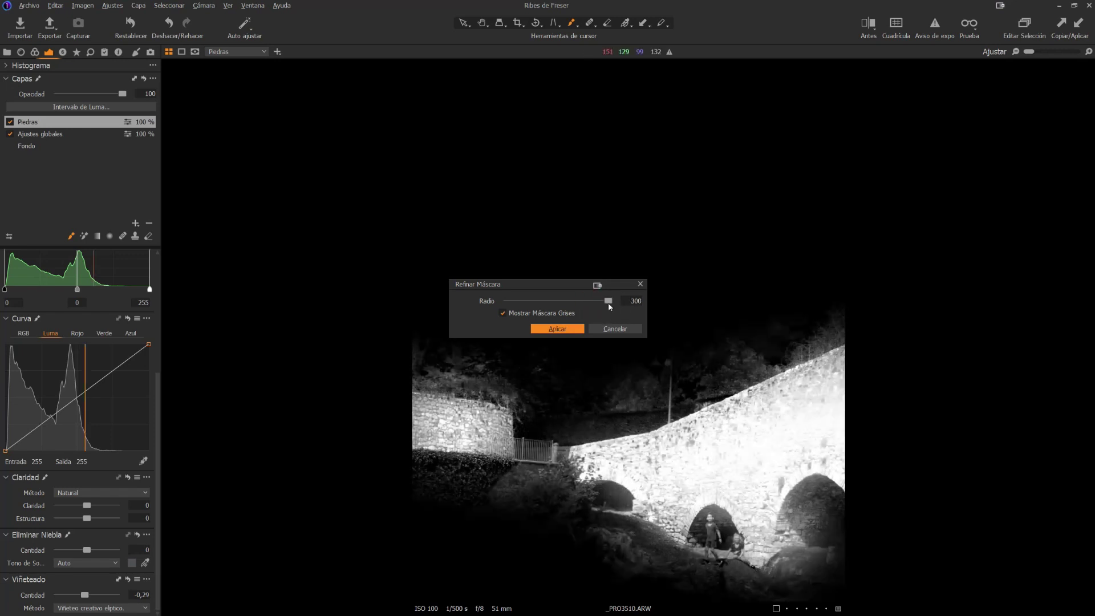
left_click_drag(606, 304, 603, 304)
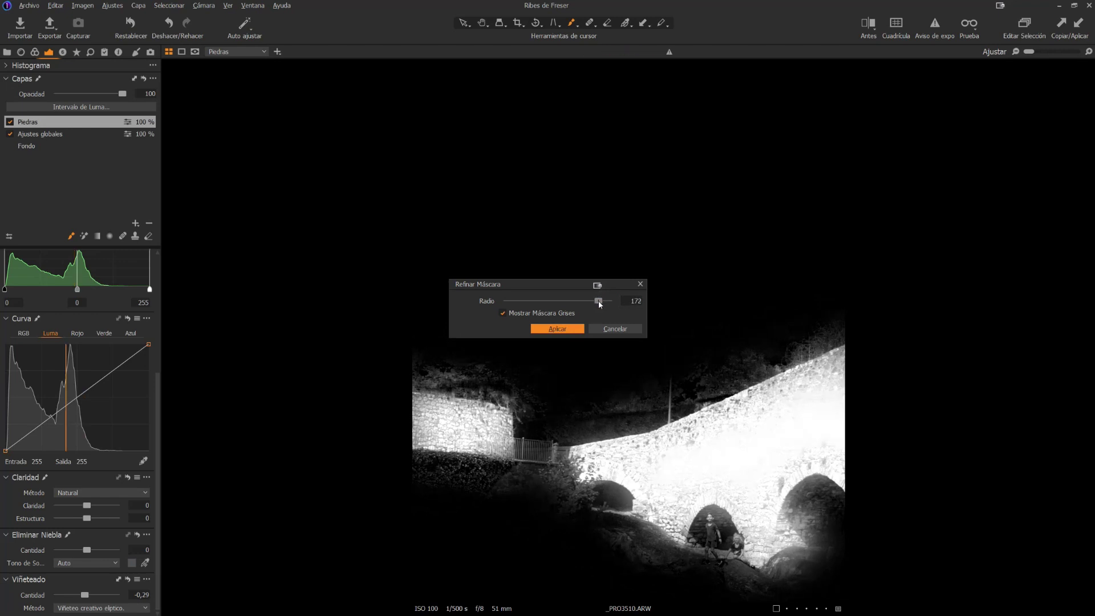
left_click_drag(604, 303, 568, 309)
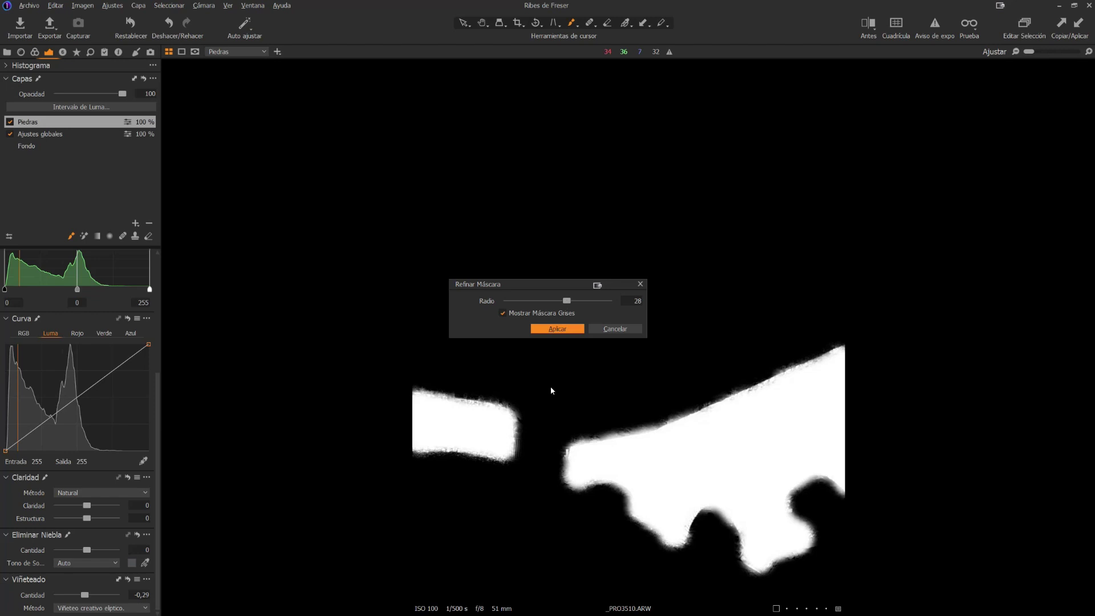
left_click(544, 329)
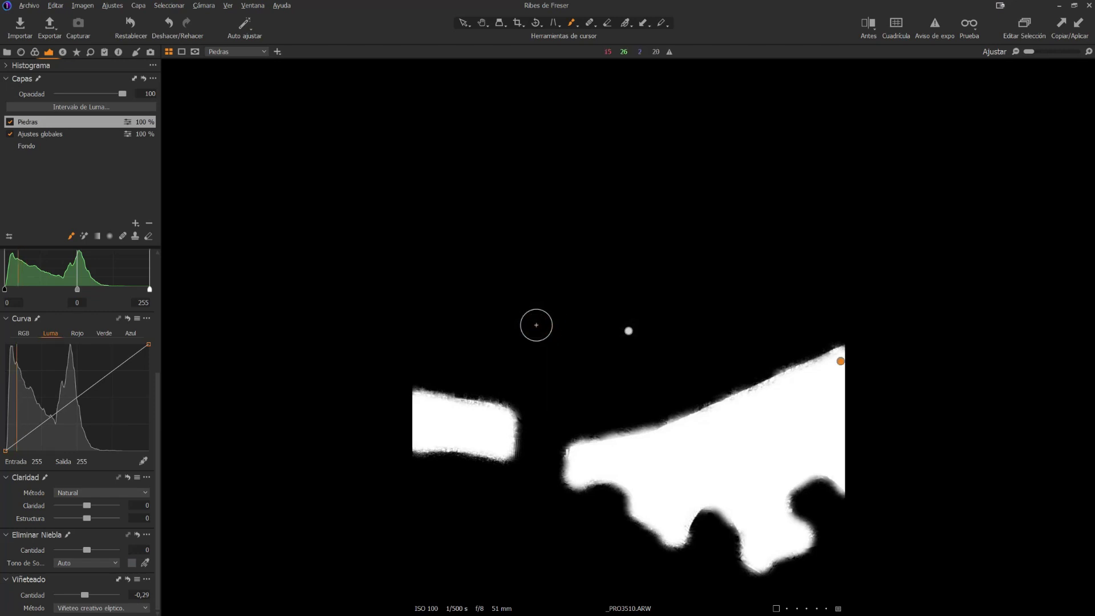
- Erase the mask edges with hardness 0, opacity 1, flow 51, then hide the mask overlay
key("e")
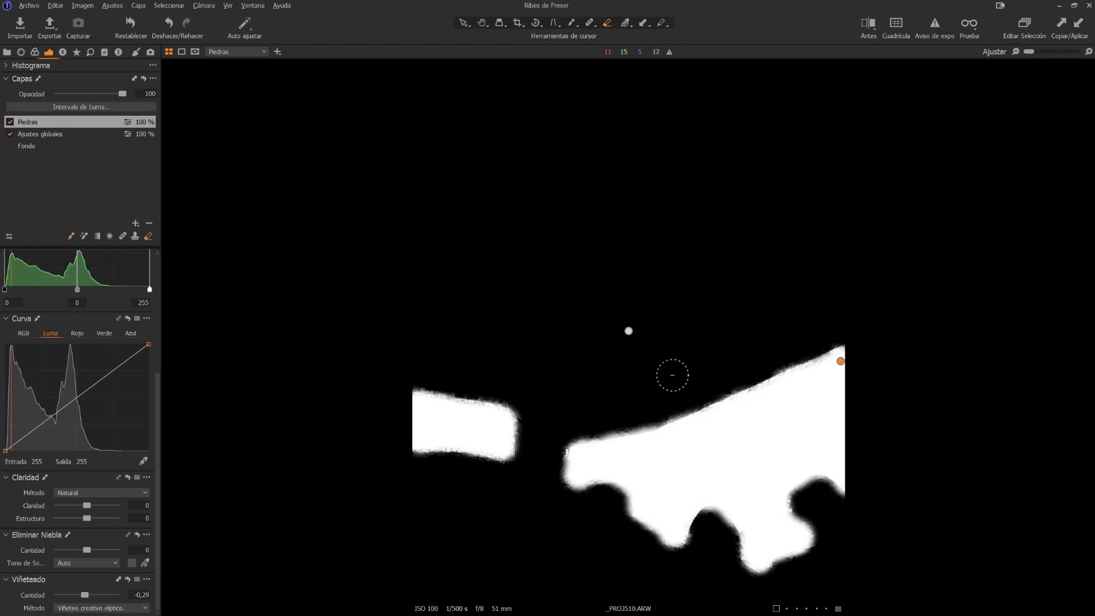
right_click(672, 375)
left_click(741, 390)
left_click_drag(741, 390, 616, 391)
left_click_drag(742, 402, 580, 402)
mouse_move(742, 416)
left_mouse_down()
mouse_move(644, 404)
mouse_move(684, 403)
left_mouse_up()
left_click(148, 236)
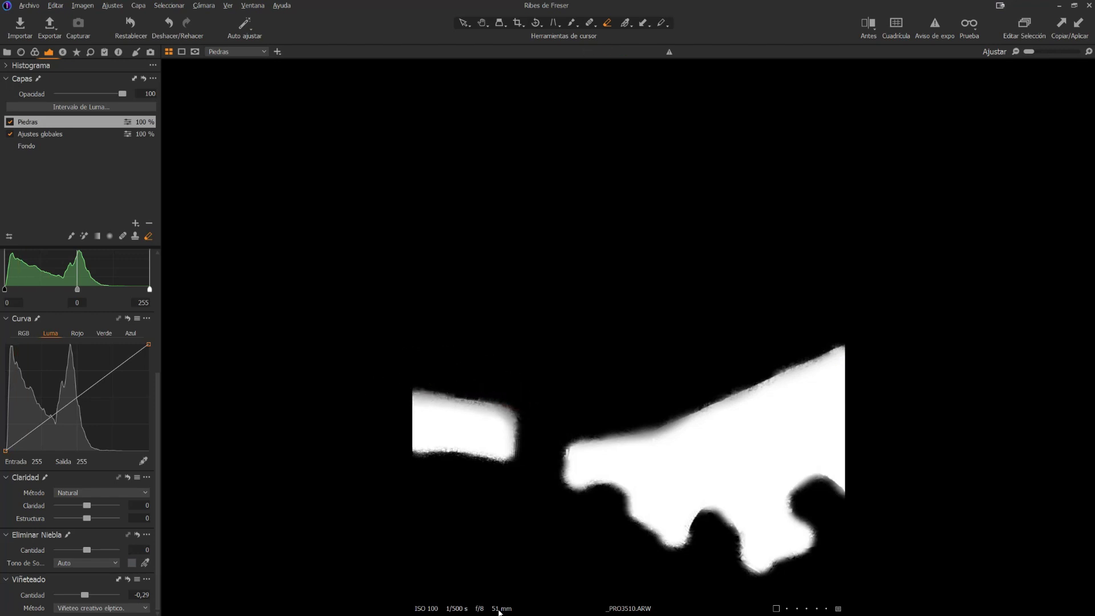
key("m")
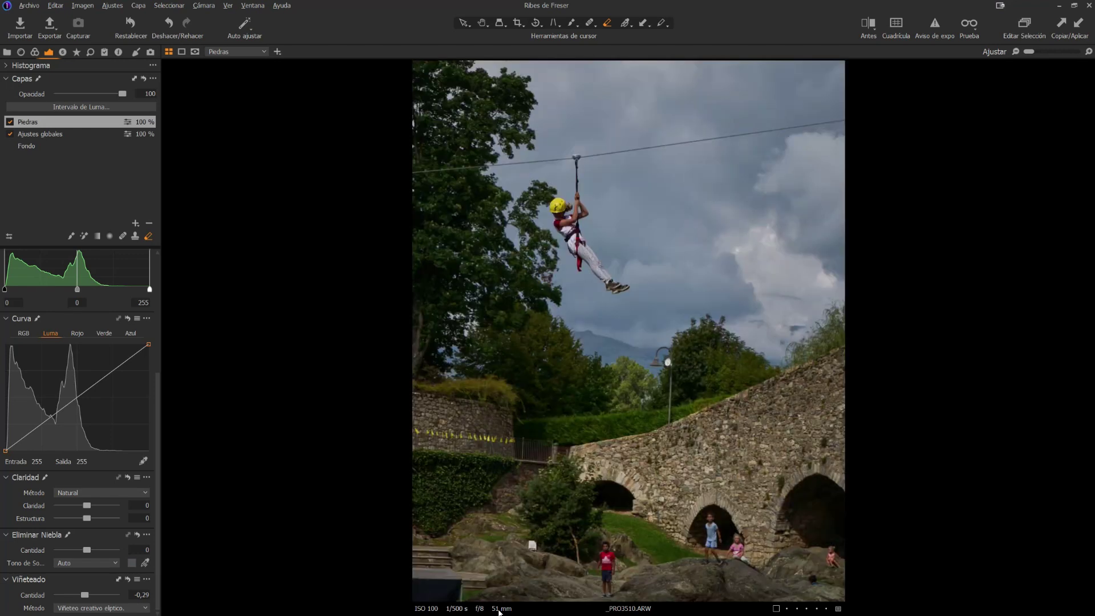
- On Piedras, raise exposure and contrast, adjust highlights, and set clarity to 23
scroll(100, 447, "up", 3)
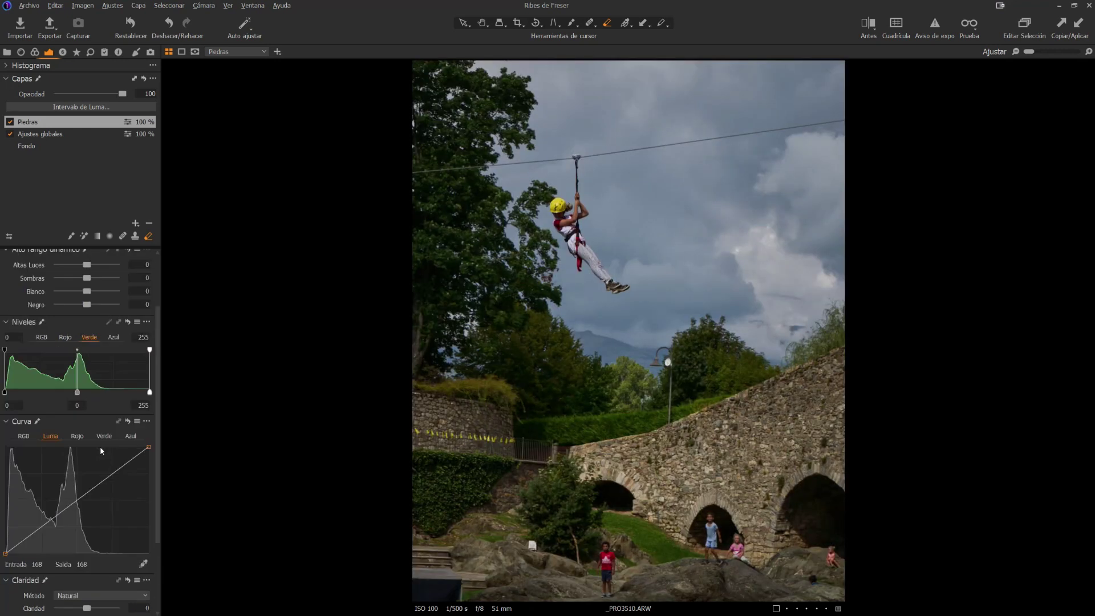
scroll(100, 446, "up", 2)
left_click_drag(86, 272, 89, 274)
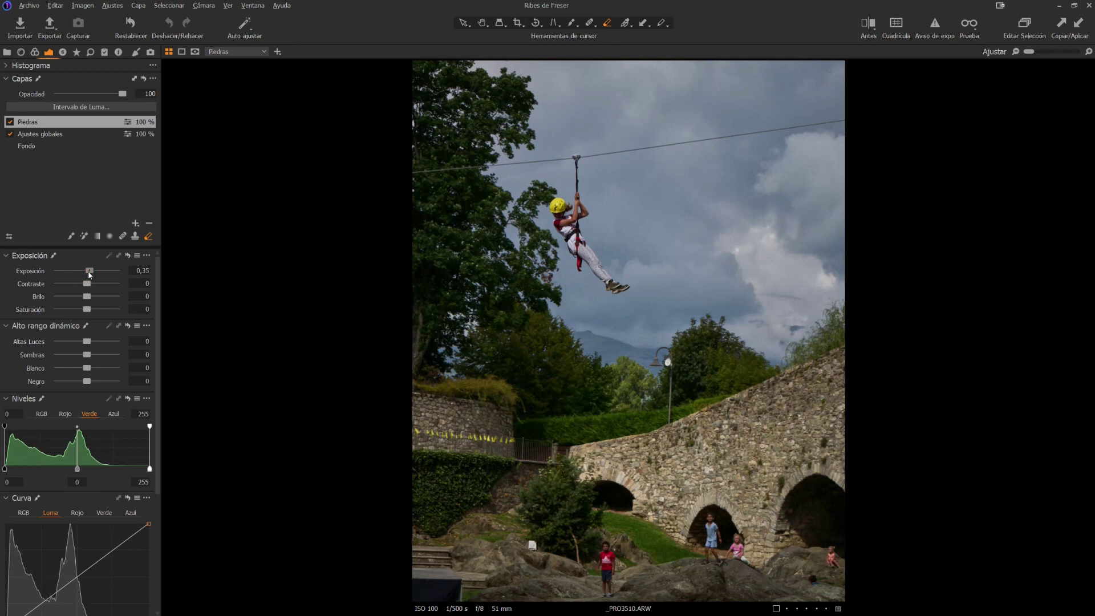
mouse_move(86, 284)
left_mouse_down()
mouse_move(93, 276)
mouse_move(89, 301)
mouse_move(92, 275)
left_mouse_up()
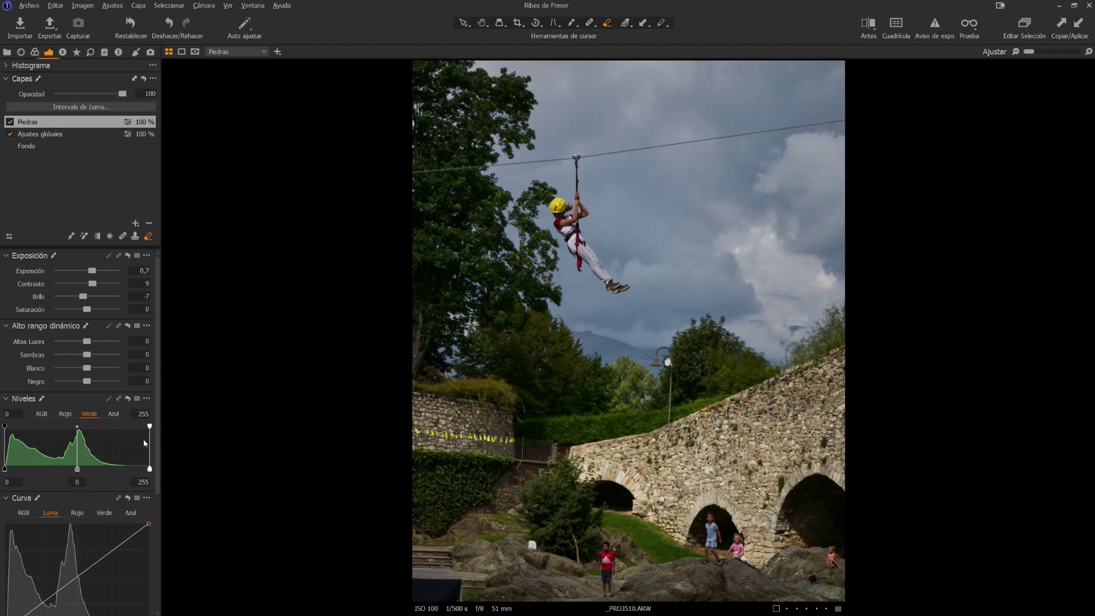
mouse_move(86, 341)
left_mouse_down()
mouse_move(77, 341)
mouse_move(89, 355)
left_mouse_up()
scroll(75, 440, "down", 5)
left_click_drag(87, 505, 98, 506)
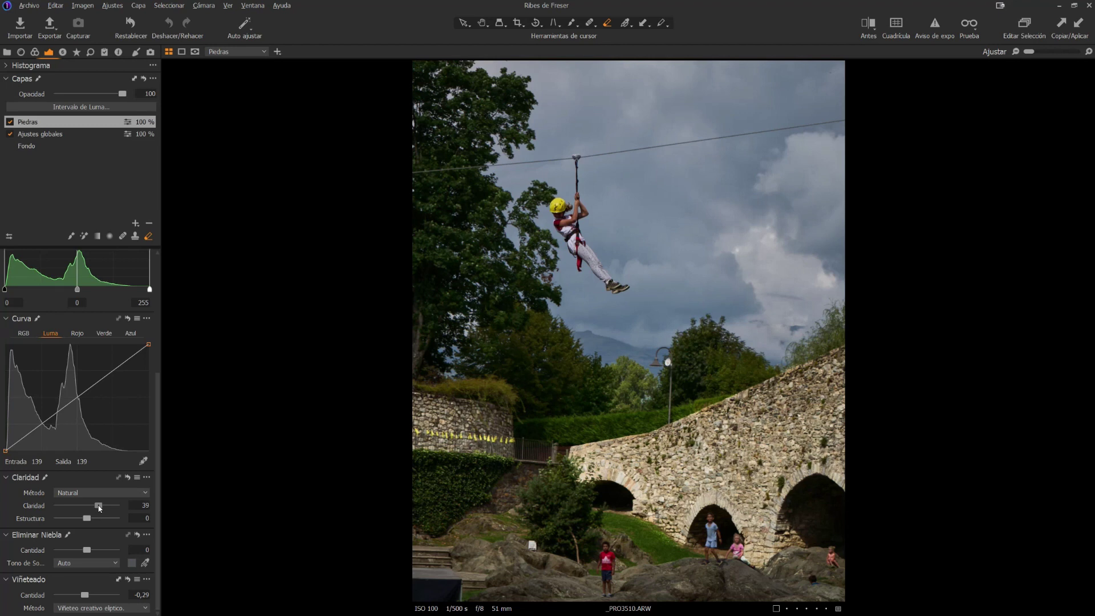
left_click_drag(101, 506, 92, 551)
- Set the stones' exposure to 0.18, neutralize highlights, and toggle Piedras off to compare
scroll(108, 507, "up", 2)
scroll(107, 507, "up", 2)
scroll(111, 427, "up", 2)
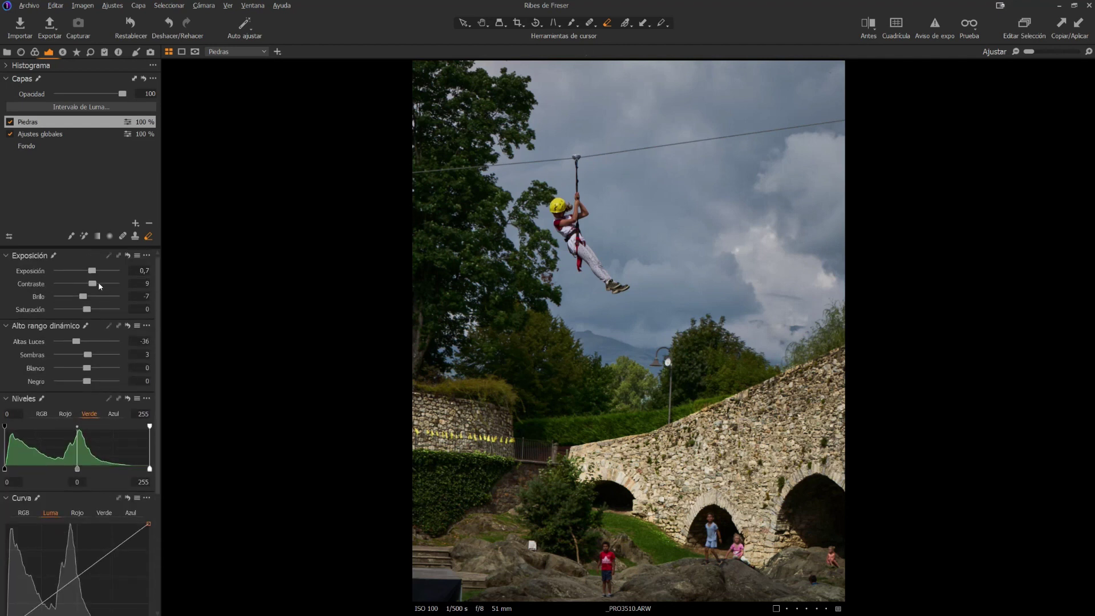
left_click_drag(92, 271, 90, 271)
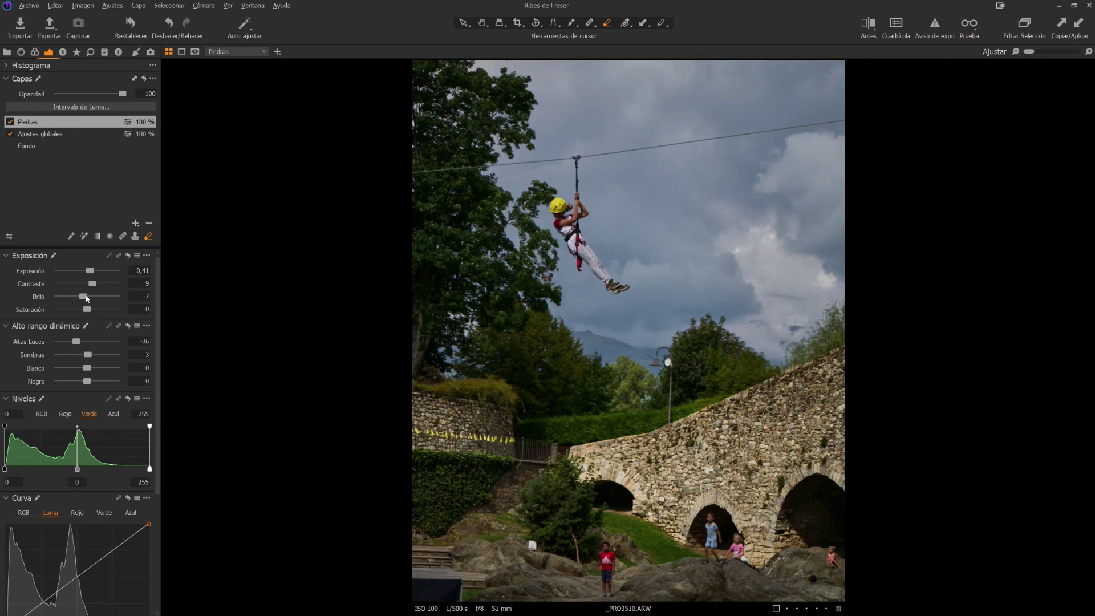
left_click_drag(81, 341, 97, 350)
left_click(9, 122)
left_click(10, 122)
left_click(10, 122)
left_click_drag(89, 271, 88, 272)
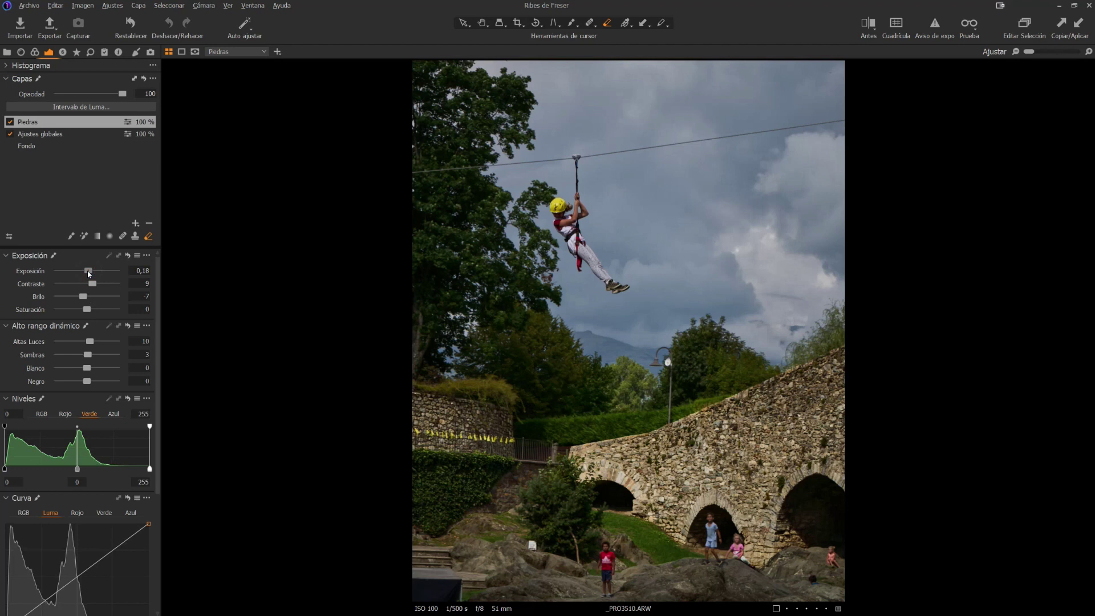
left_click(95, 287)
left_click(10, 122)
- Lower the Piedras layer opacity to 75%, toggling it off and on to compare the stones
left_click(10, 122)
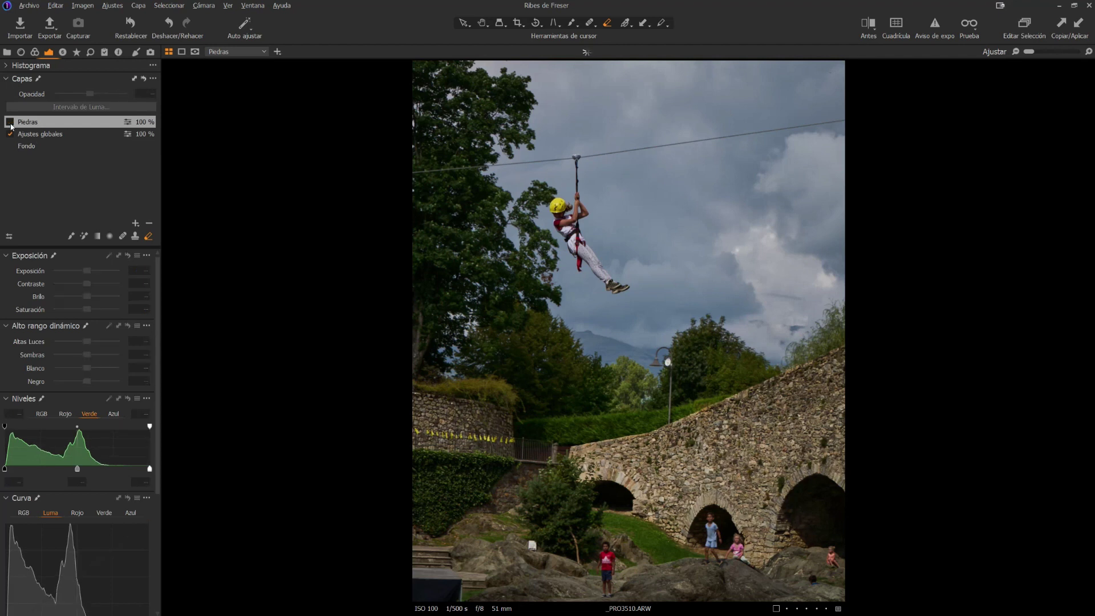
left_click_drag(121, 94, 110, 94)
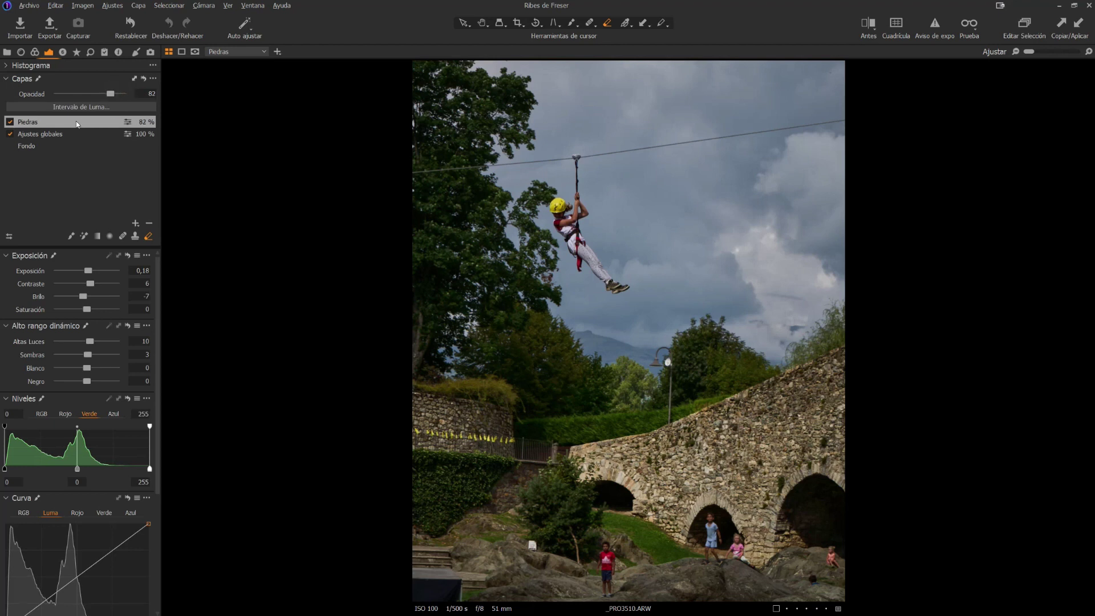
left_click(10, 122)
left_click(9, 122)
left_click_drag(110, 93, 106, 94)
left_click(9, 122)
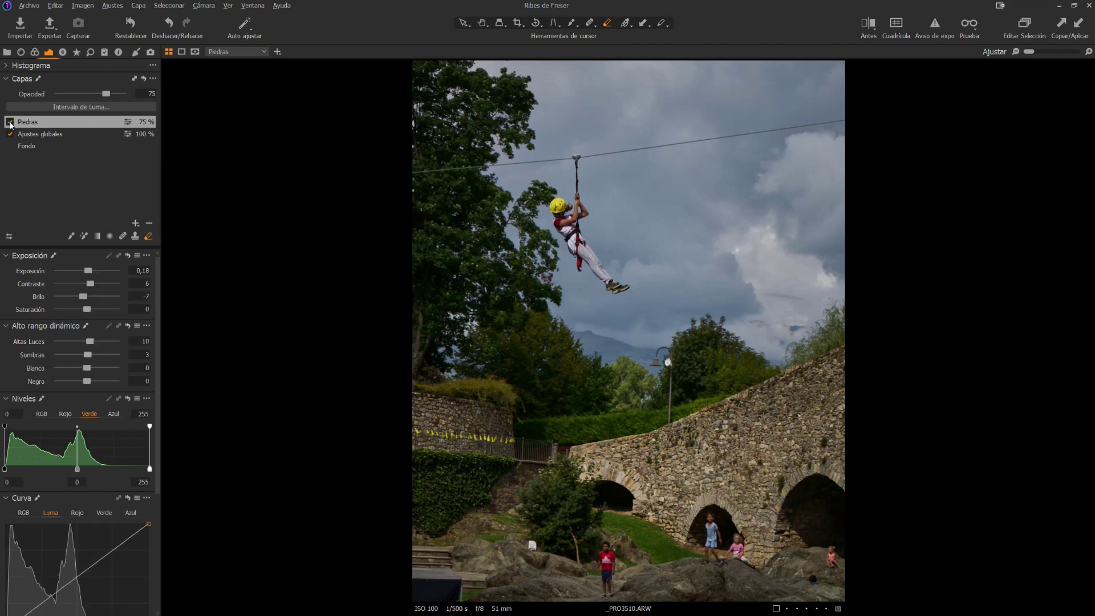
left_click(9, 122)
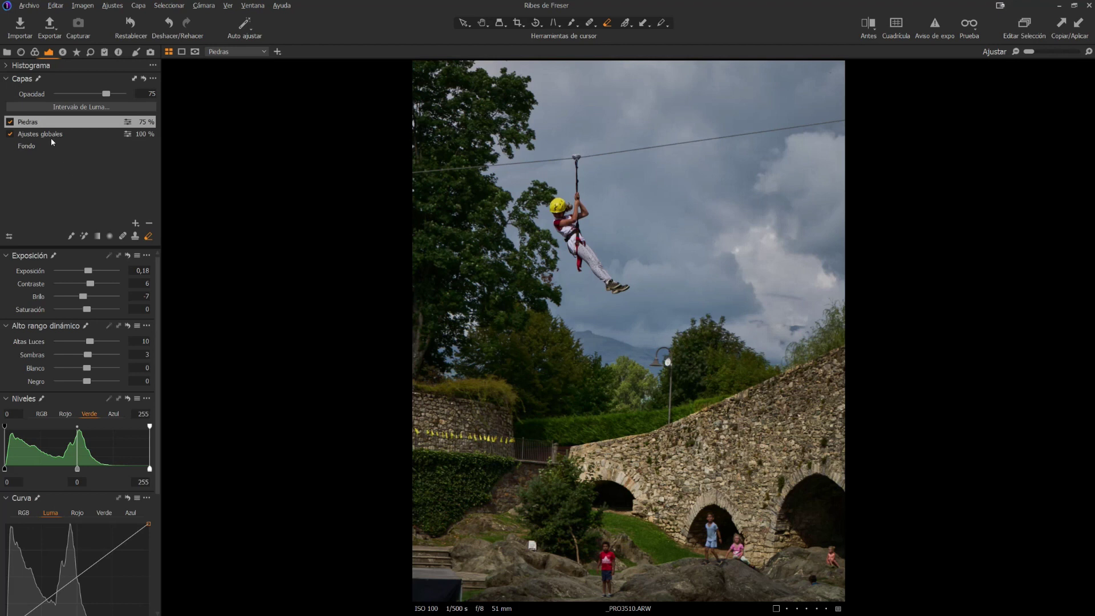
- Add a new adjustment layer and name it 'Cielo'
left_click(135, 223)
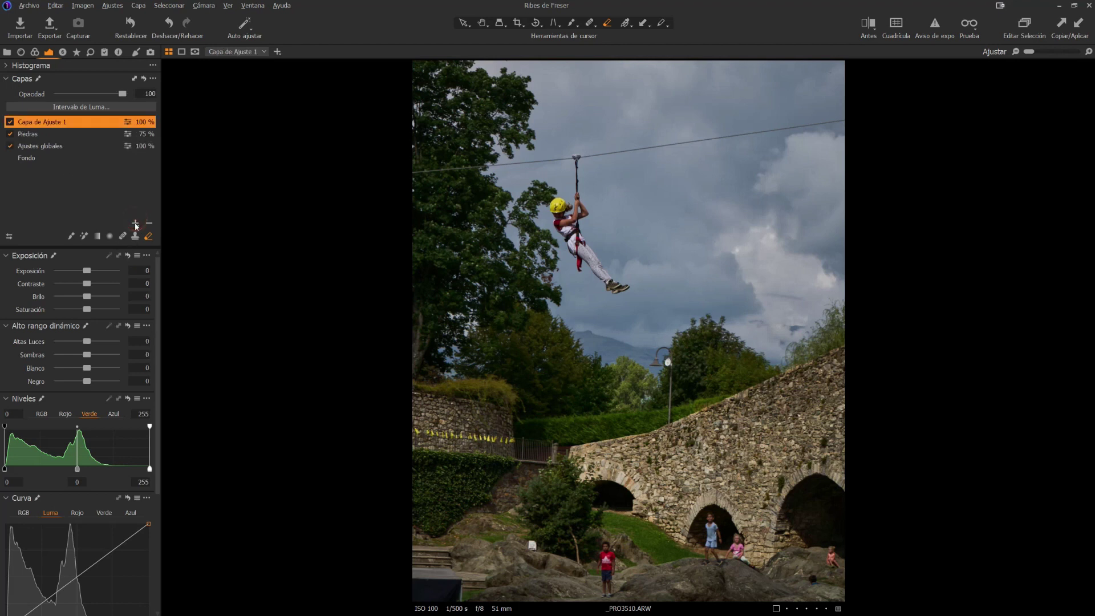
double_click(49, 122)
type("Cielo")
key("Return")
- Preview the Cielo layer's mask overlay, hide it again, and bring up the Color tools
key("m")
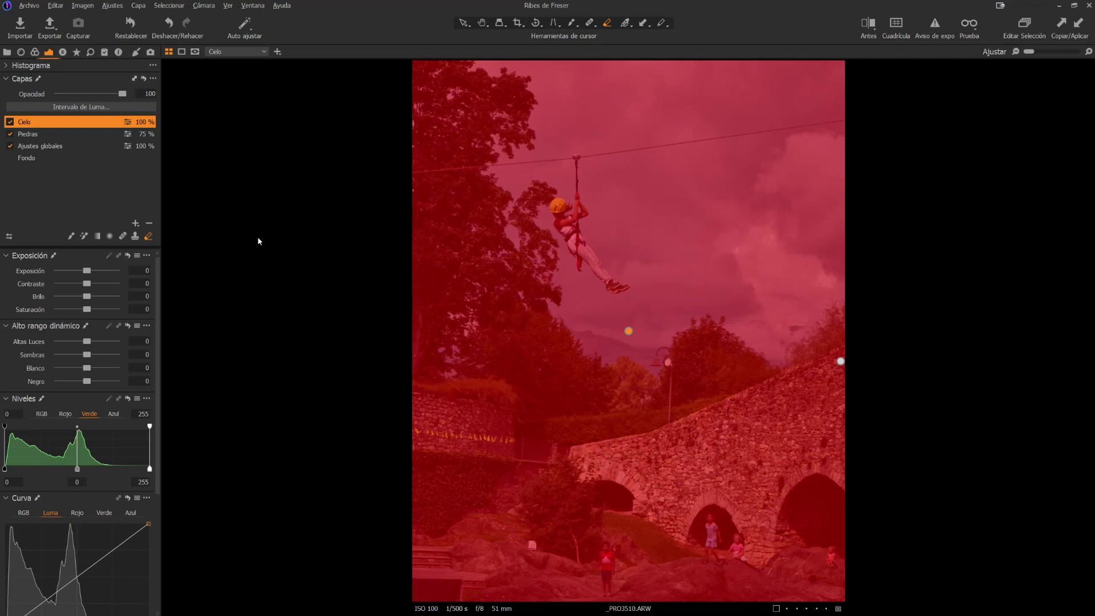
key("m")
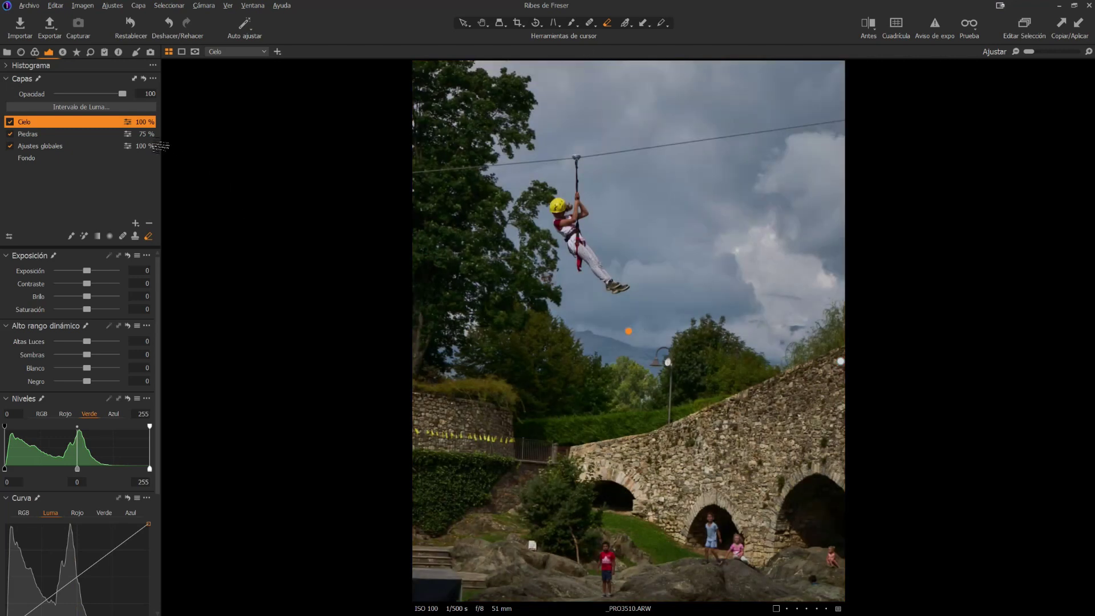
left_click(77, 52)
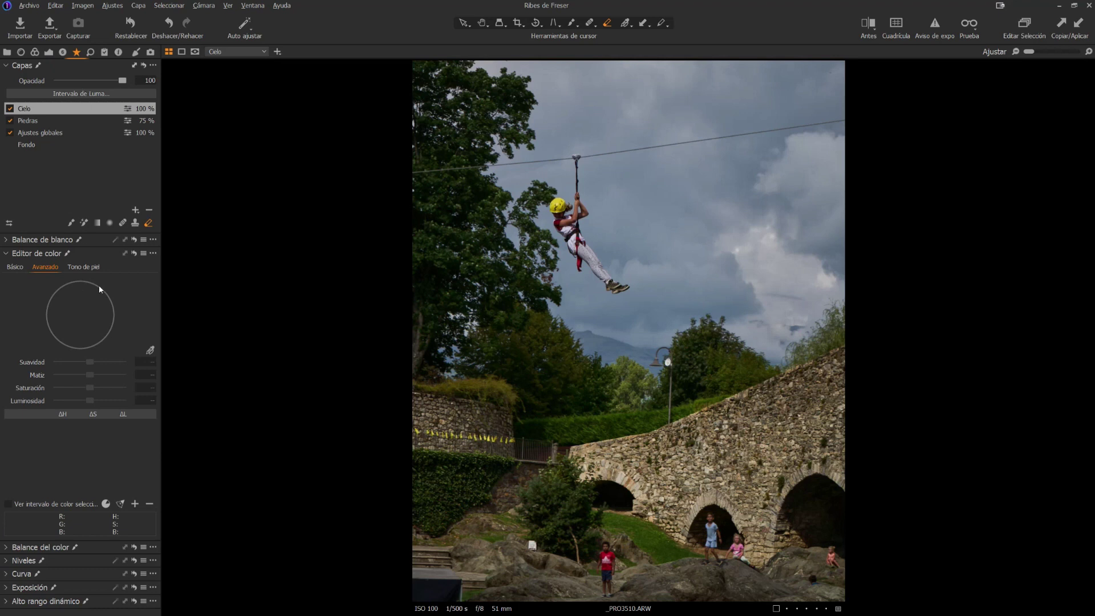
- Sample the sky's blue in the Color Editor and preview only that colour range
left_click(150, 350)
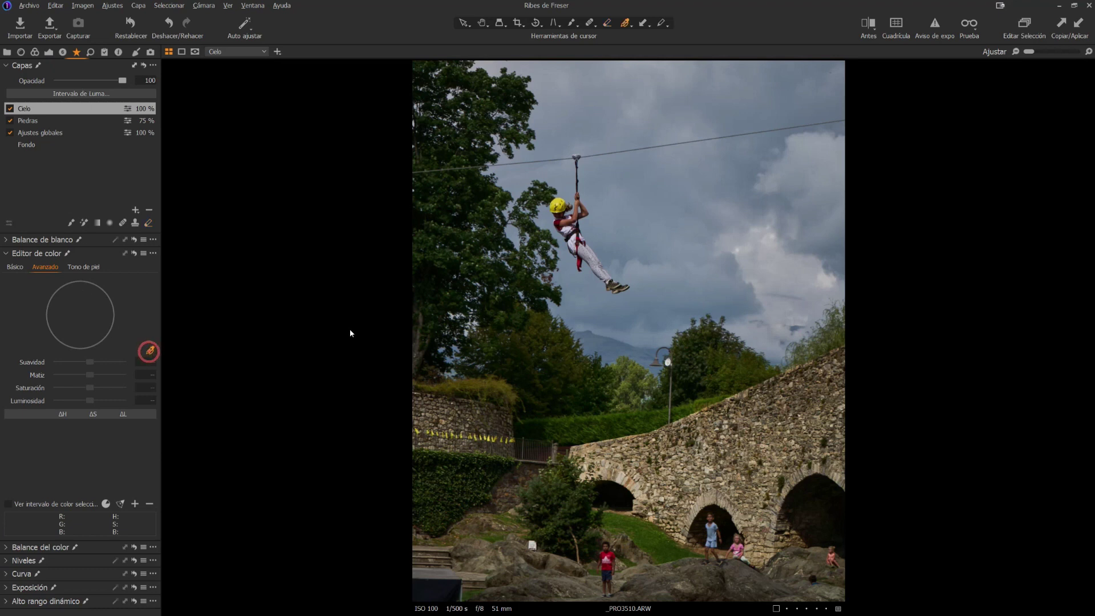
left_click(730, 280)
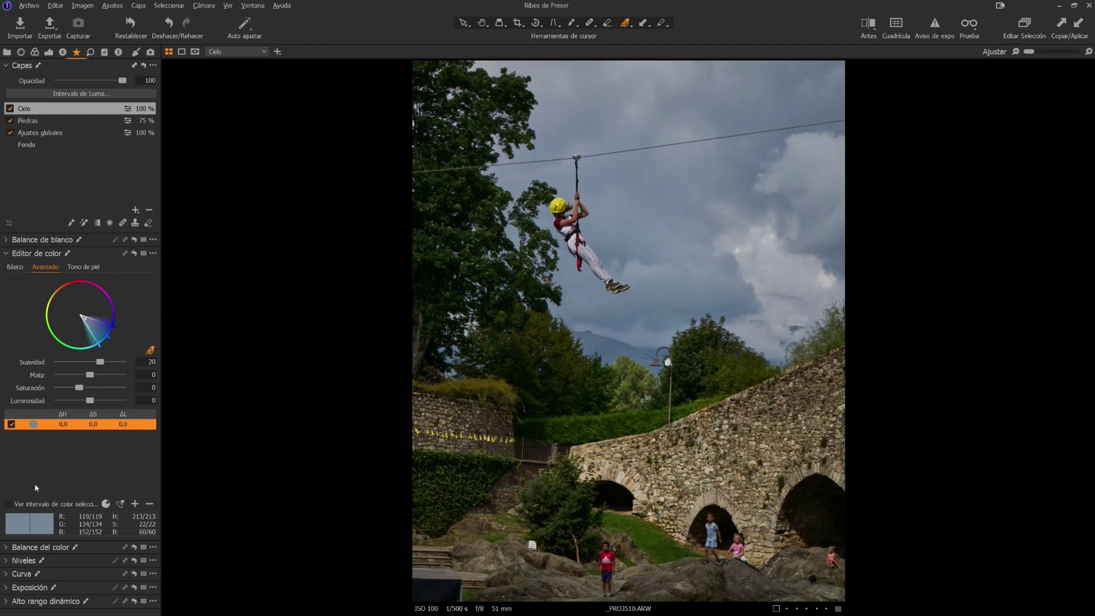
left_click(33, 504)
- Set the sky range to Smoothness 30, Hue 16.6, Saturation 31.6 and Lightness -6.6
left_click_drag(91, 378, 95, 377)
left_click_drag(96, 377, 109, 378)
left_click_drag(109, 377, 109, 377)
left_click_drag(100, 362, 122, 361)
left_click_drag(80, 388, 84, 403)
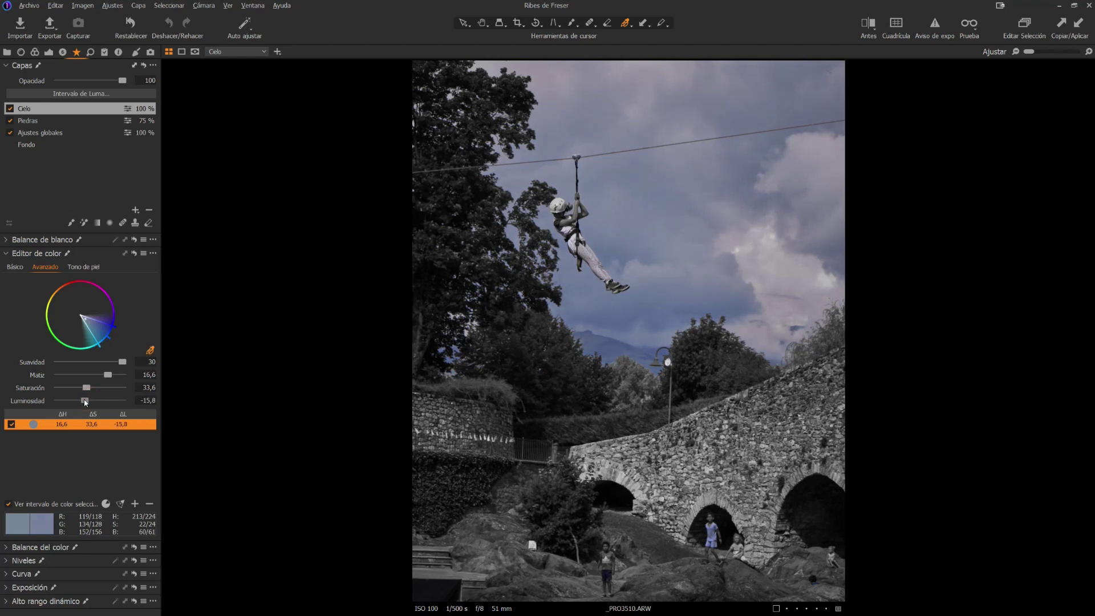
left_click_drag(84, 402, 87, 403)
left_click_drag(87, 387, 86, 388)
left_click(8, 505)
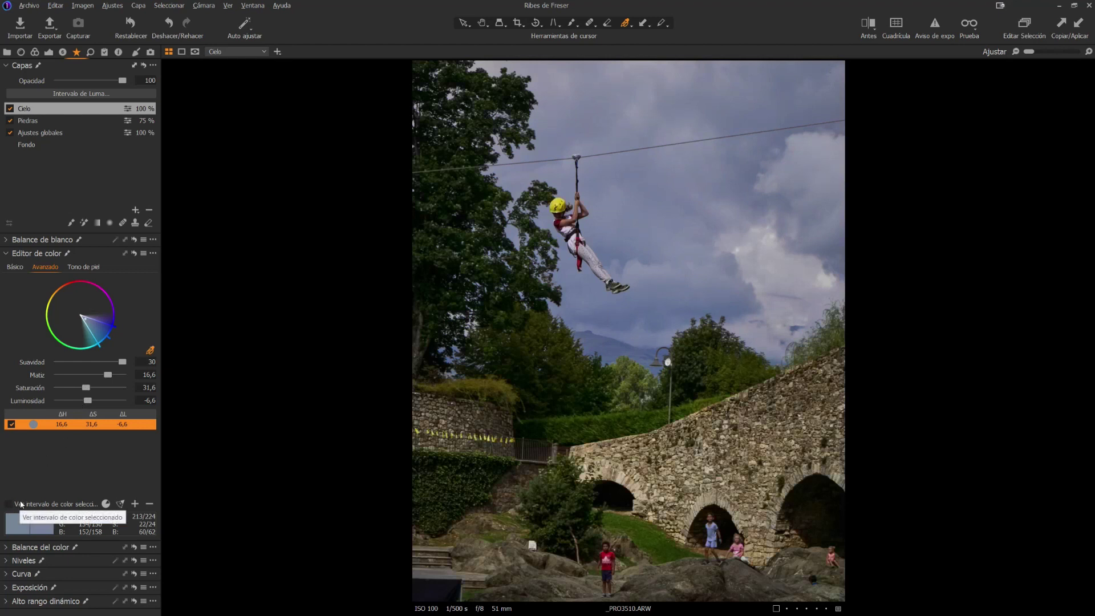
- Rename the Cielo layer to 'Cielo tono 224' and add a new empty Capa de Ajuste 1
double_click(41, 109)
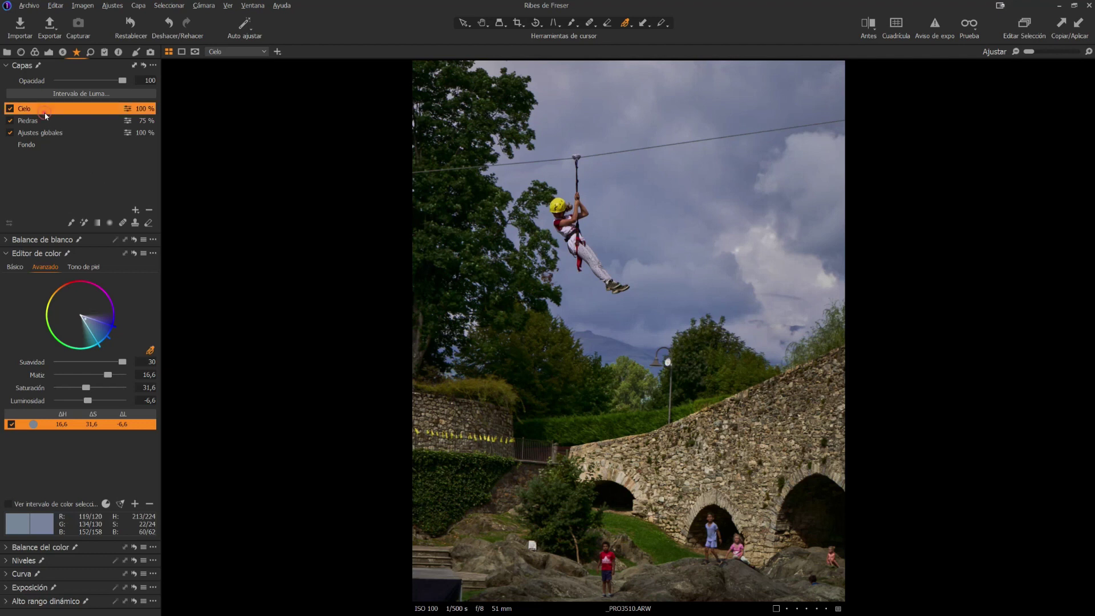
type("Cielo tono 224")
key("Return")
left_click(136, 210)
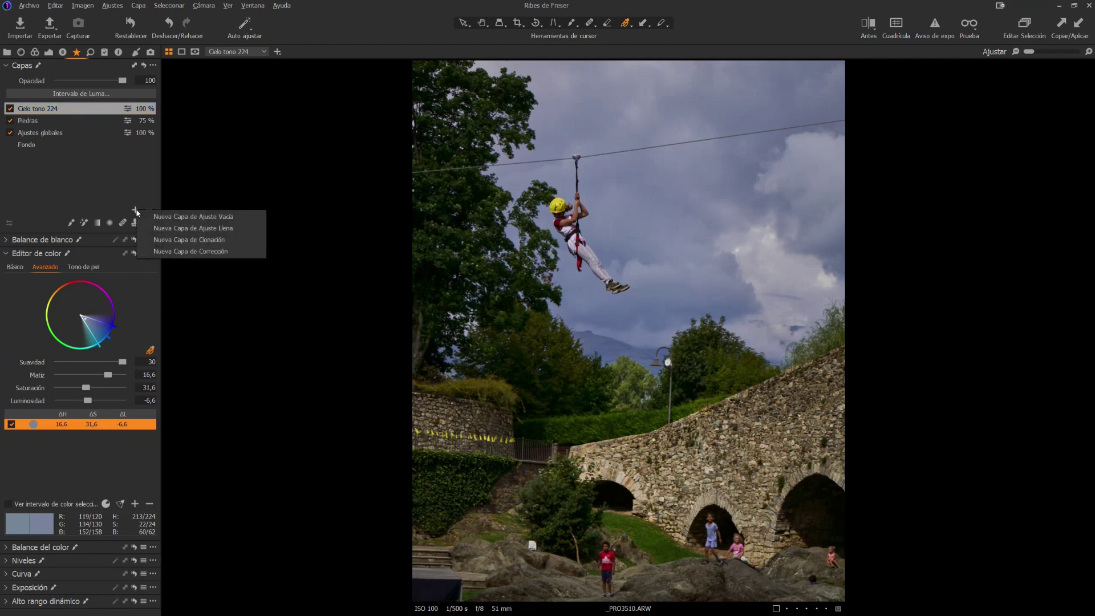
left_click(165, 228)
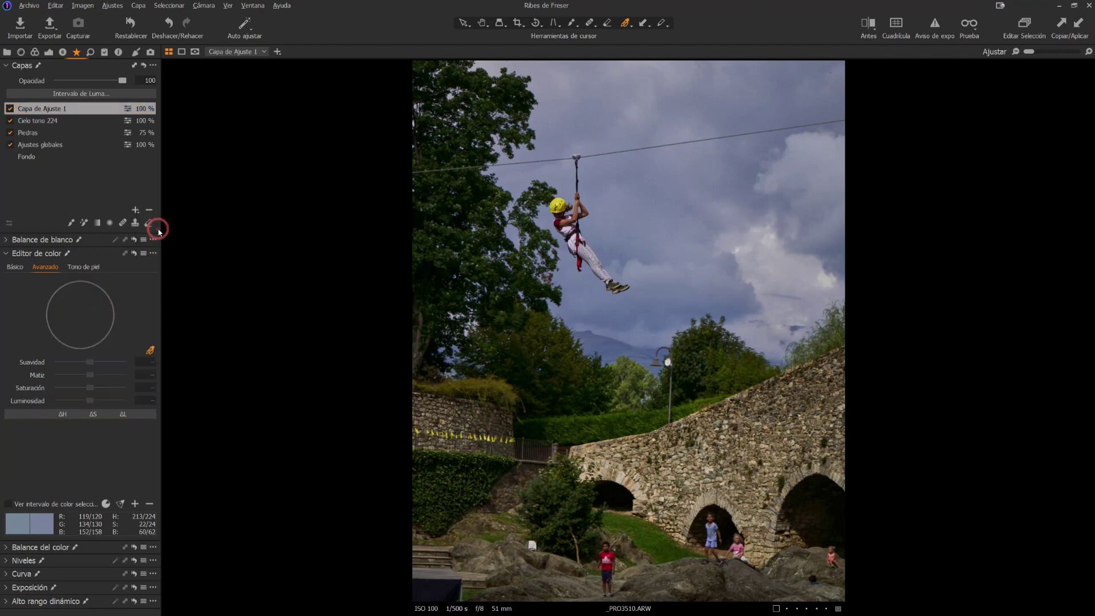
- Name the new adjustment layer 'Piedras tono 45'
double_click(64, 109)
type("Piedras tono 45")
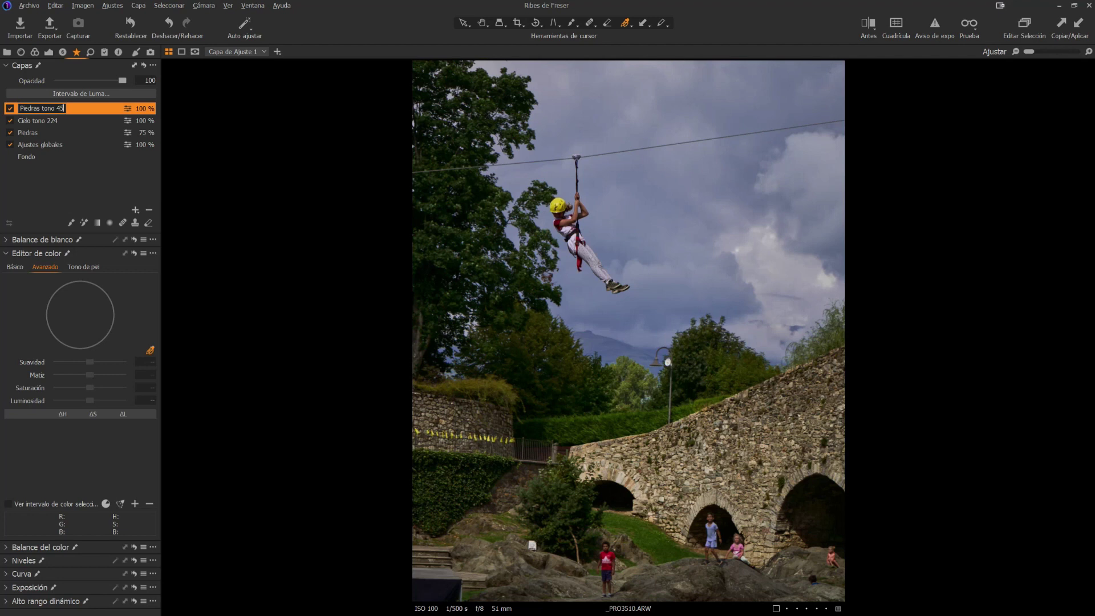
key("Return")
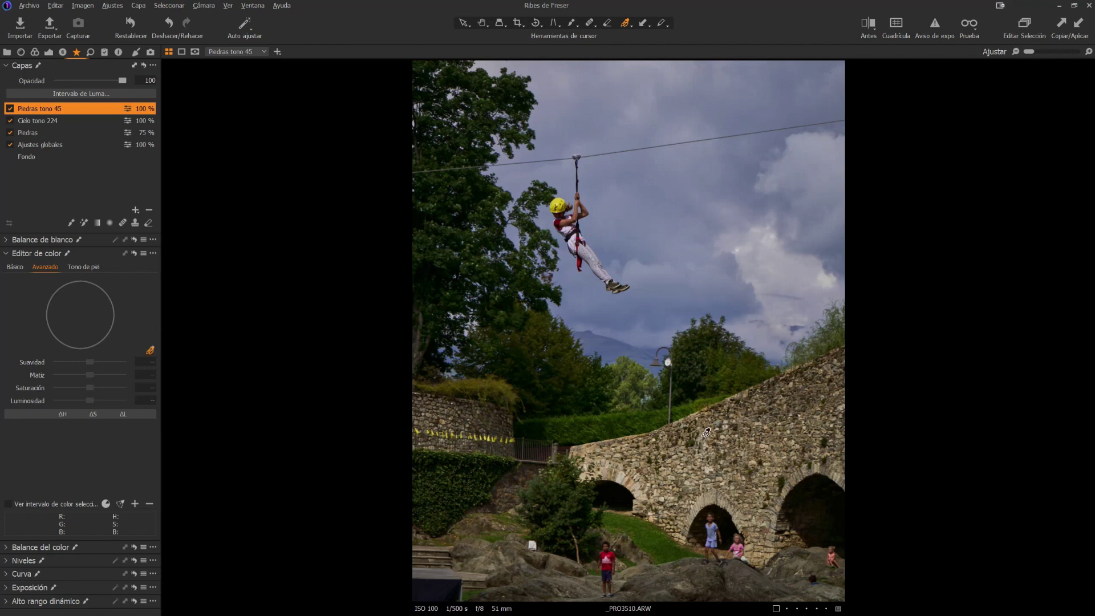
- Sample two warm stone colours, widening and softening each range, and preview the selected ranges
left_click(625, 471)
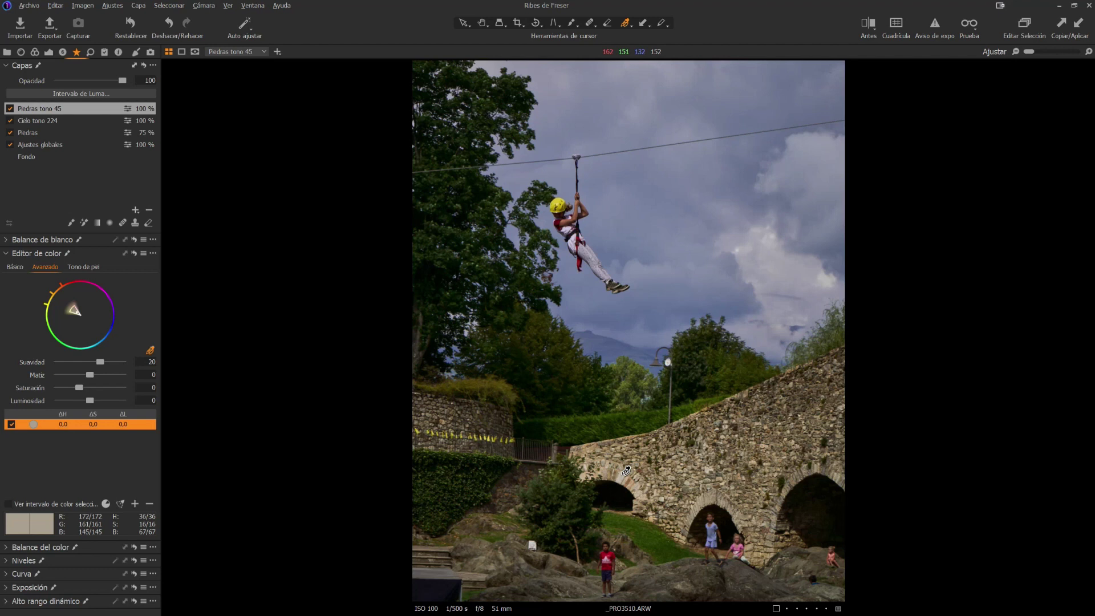
left_click_drag(71, 309, 50, 295)
left_click_drag(100, 361, 208, 366)
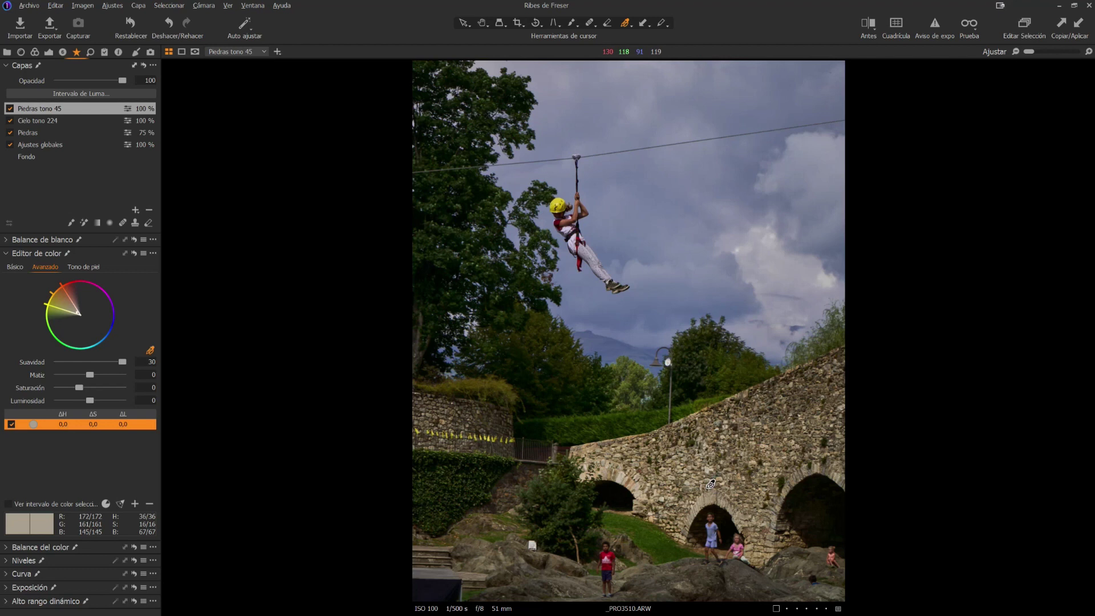
left_click(710, 486)
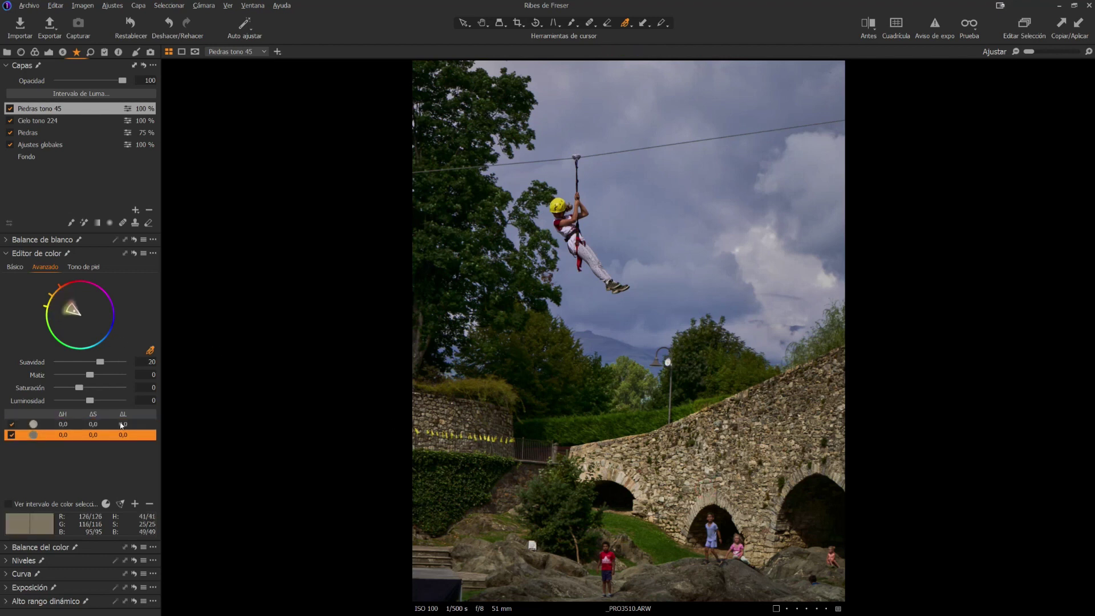
left_click_drag(68, 304, 57, 285)
left_click_drag(101, 364, 177, 360)
left_click(51, 504)
left_click_drag(55, 309, 74, 296)
- Give the stone range Hue 3.6, Saturation 11.8 and Lightness -21.1, back in full-colour view
left_click_drag(63, 305, 63, 304)
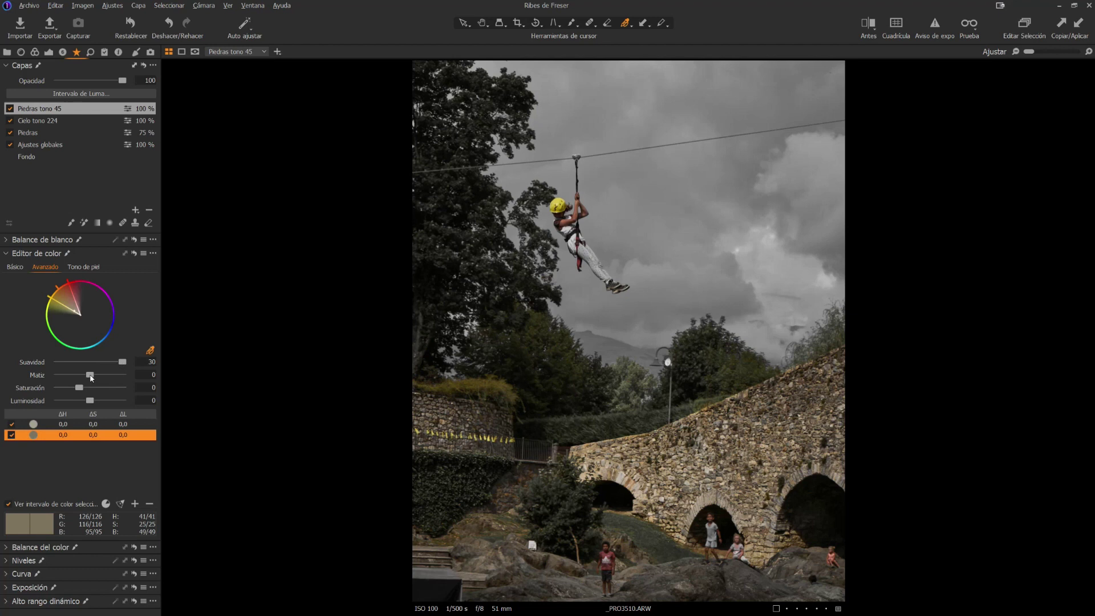
left_click_drag(89, 375, 94, 377)
left_click_drag(80, 388, 86, 402)
left_click(20, 506)
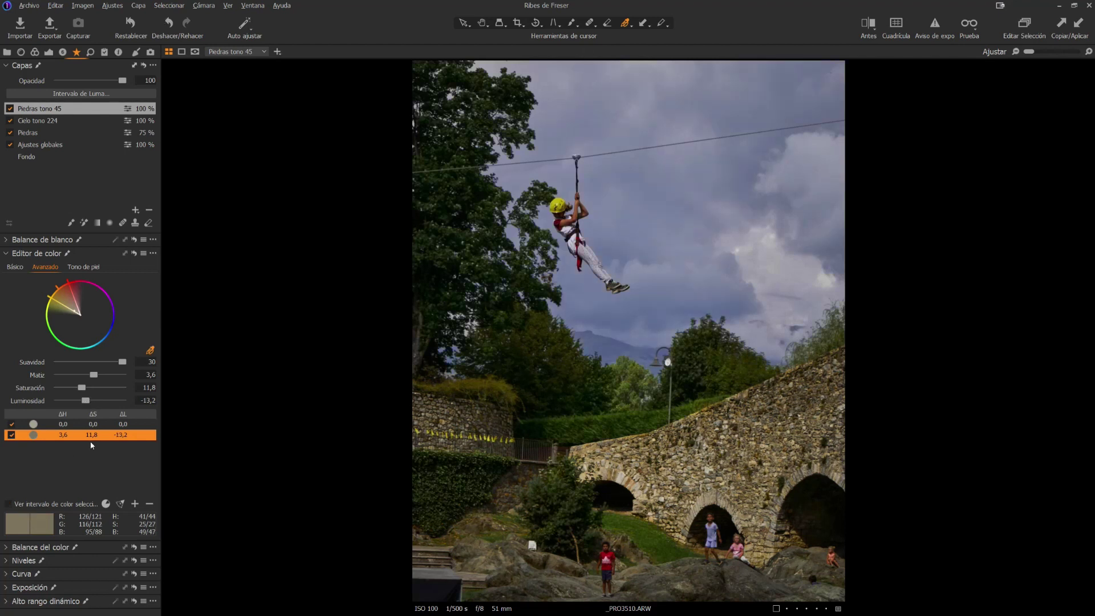
left_click_drag(85, 401, 82, 402)
- Add an empty adjustment layer named 'Arboles tono 135' for the trees
left_click(135, 210)
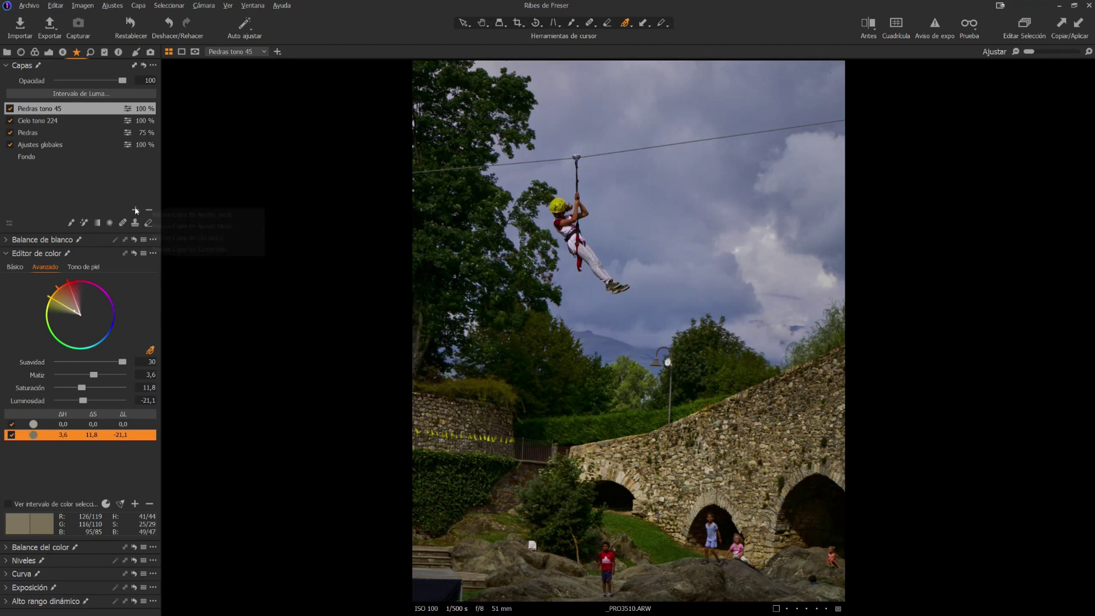
left_click(151, 220)
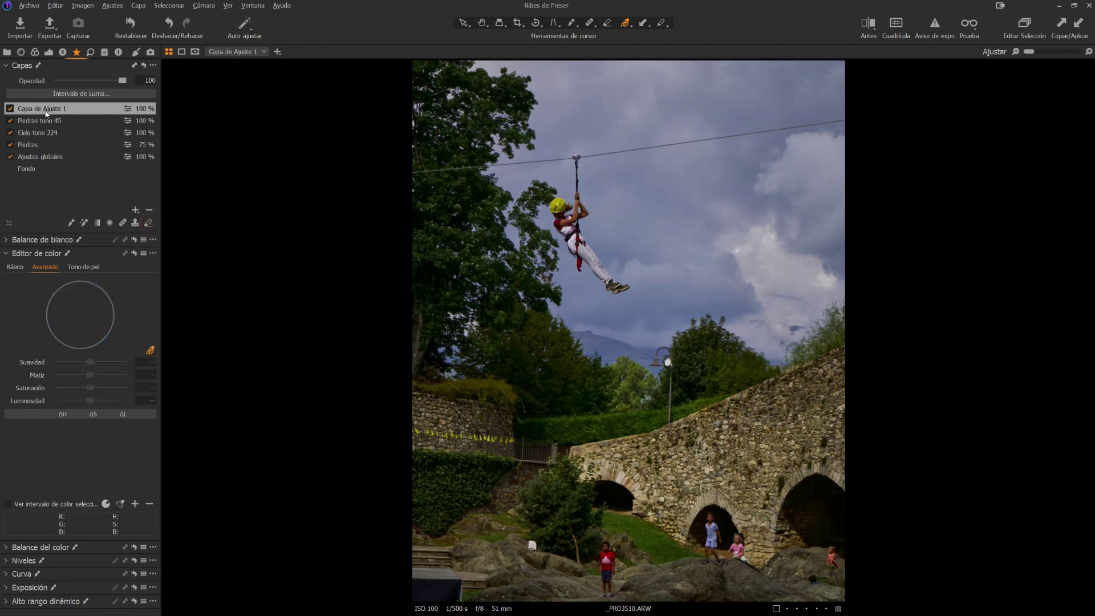
type("Al")
type("boles")
type(" tono ")
type("135")
key("Return")
- Sample seven tree greens from the photo with the Color Editor picker
left_click(606, 413)
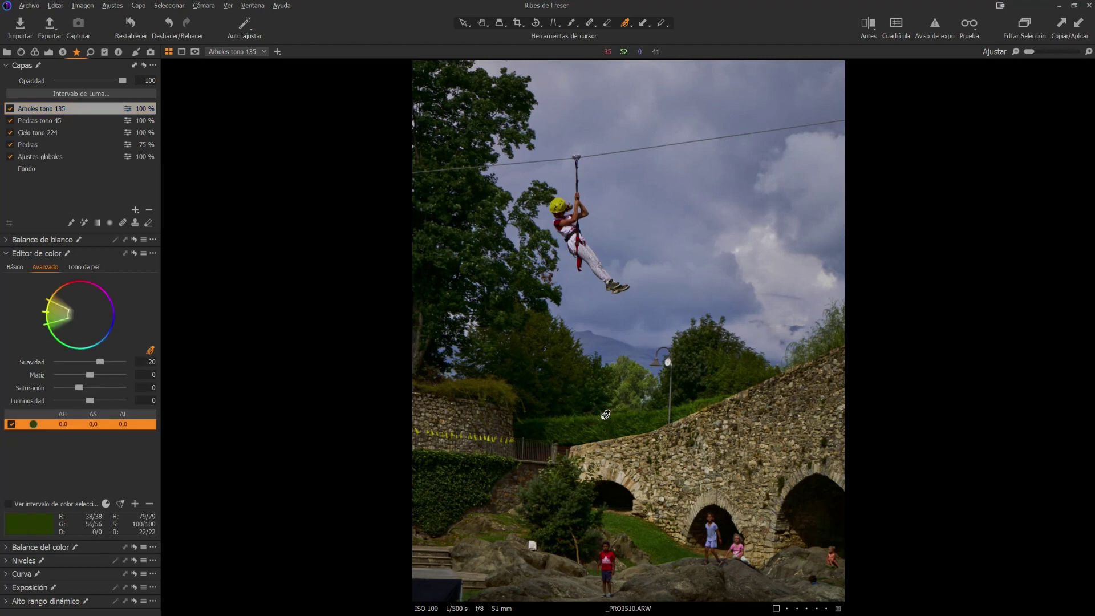
left_click(636, 370)
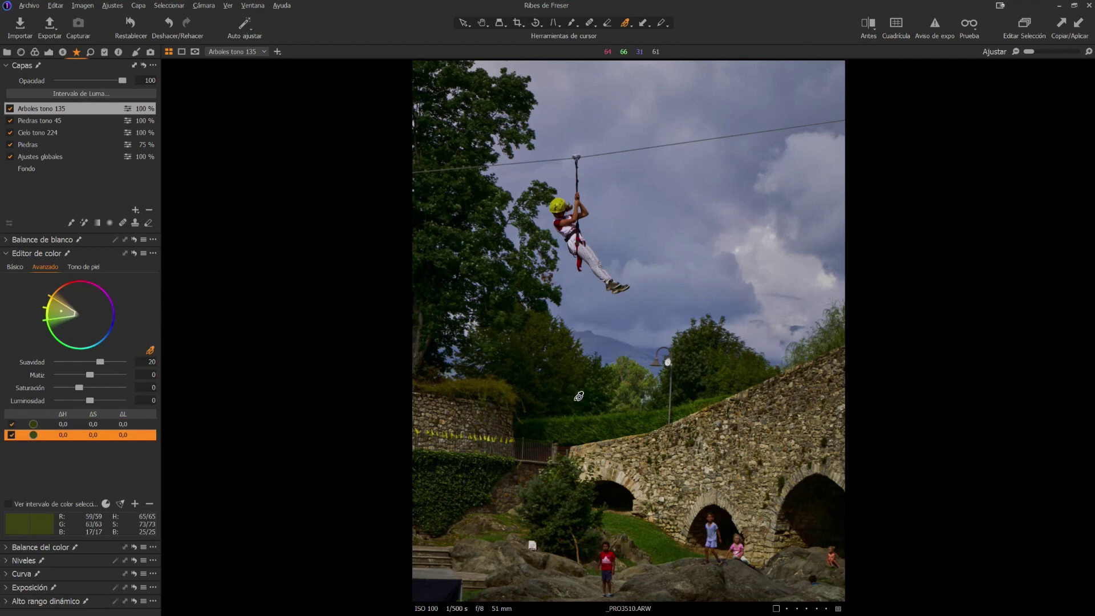
left_click(542, 322)
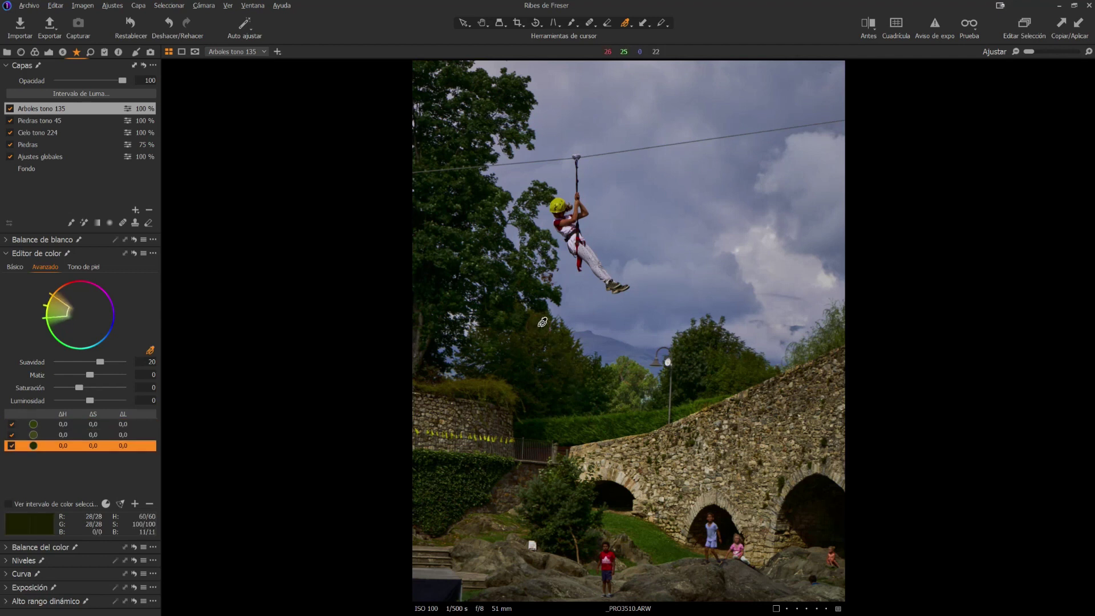
left_click(505, 312)
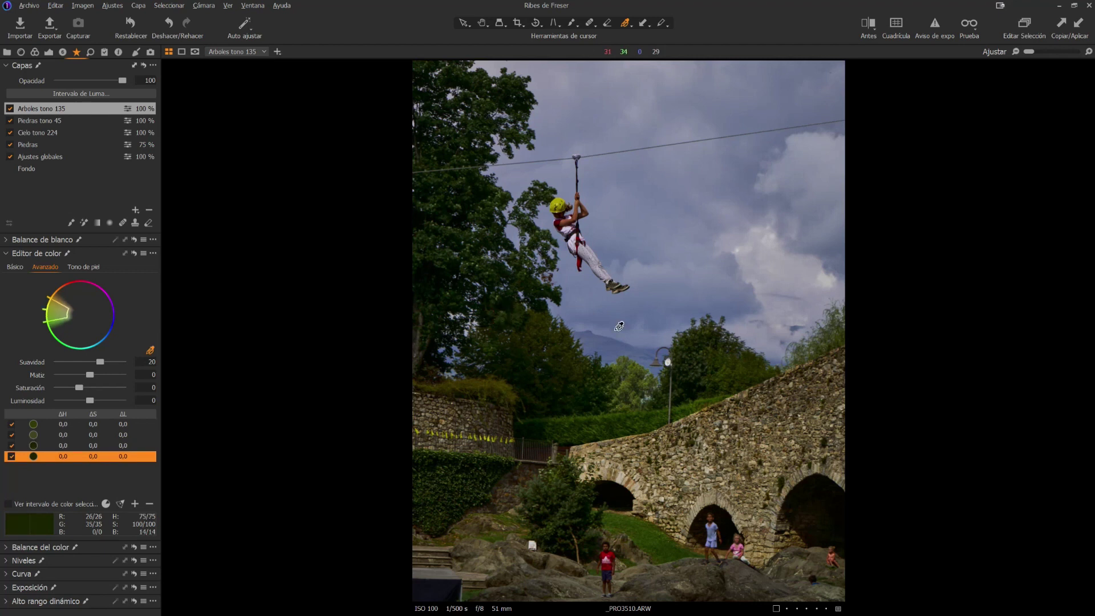
left_click(740, 367)
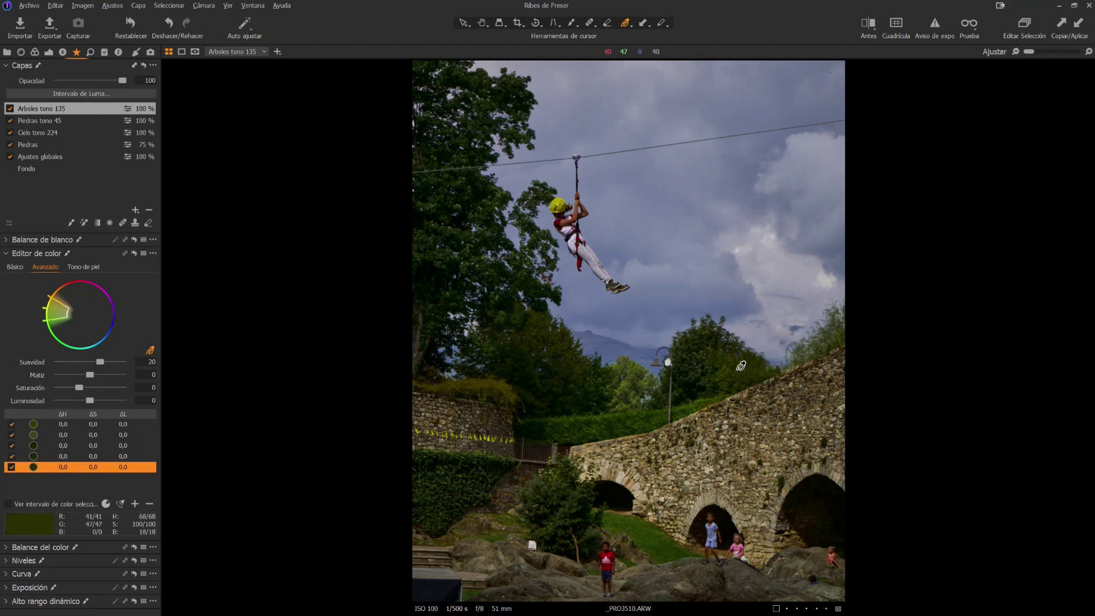
left_click(707, 336)
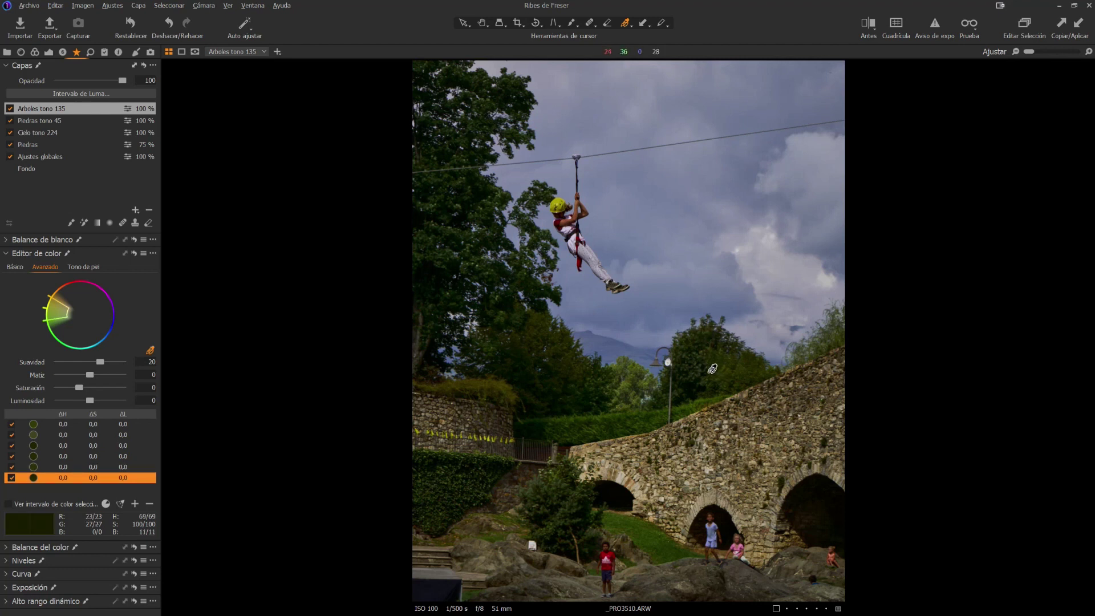
left_click(495, 182)
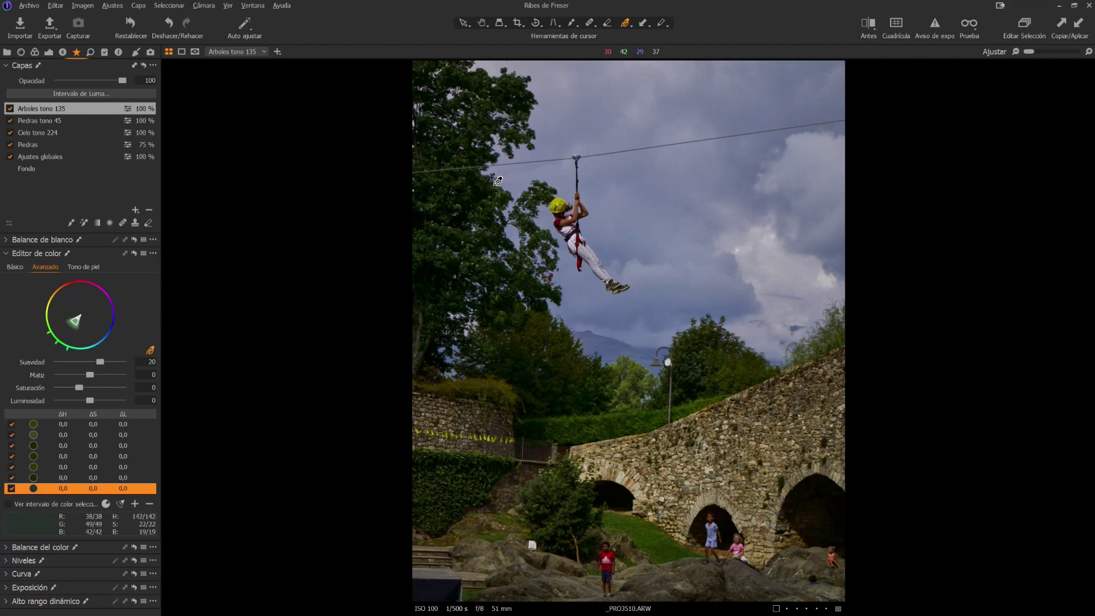
- Delete the extra colour ranges with the minus button, keeping a single green range
left_click(141, 424)
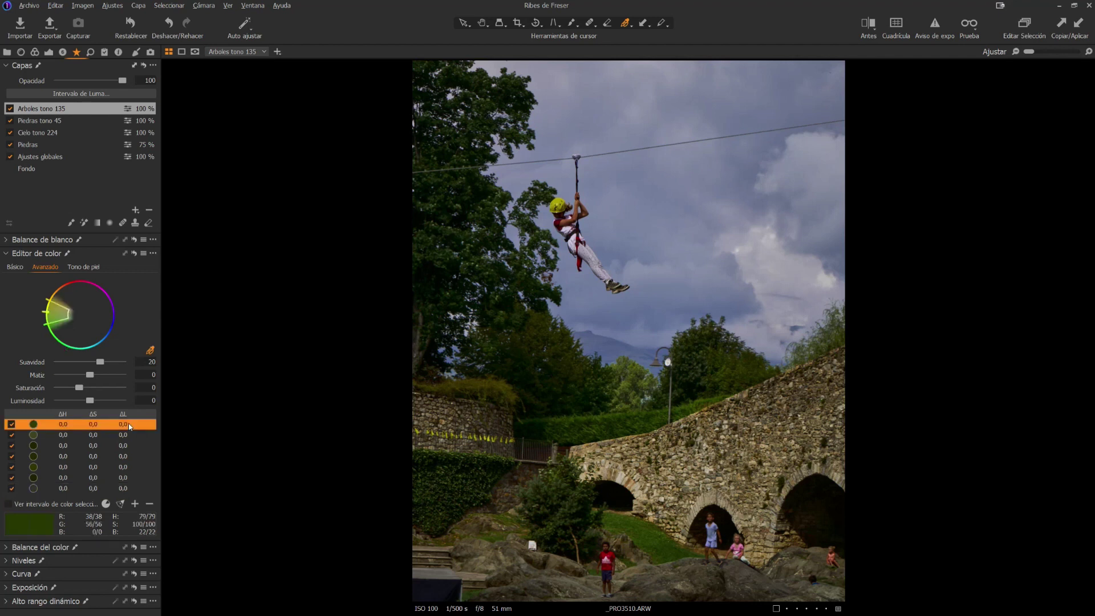
double_click(150, 504)
left_click(150, 504)
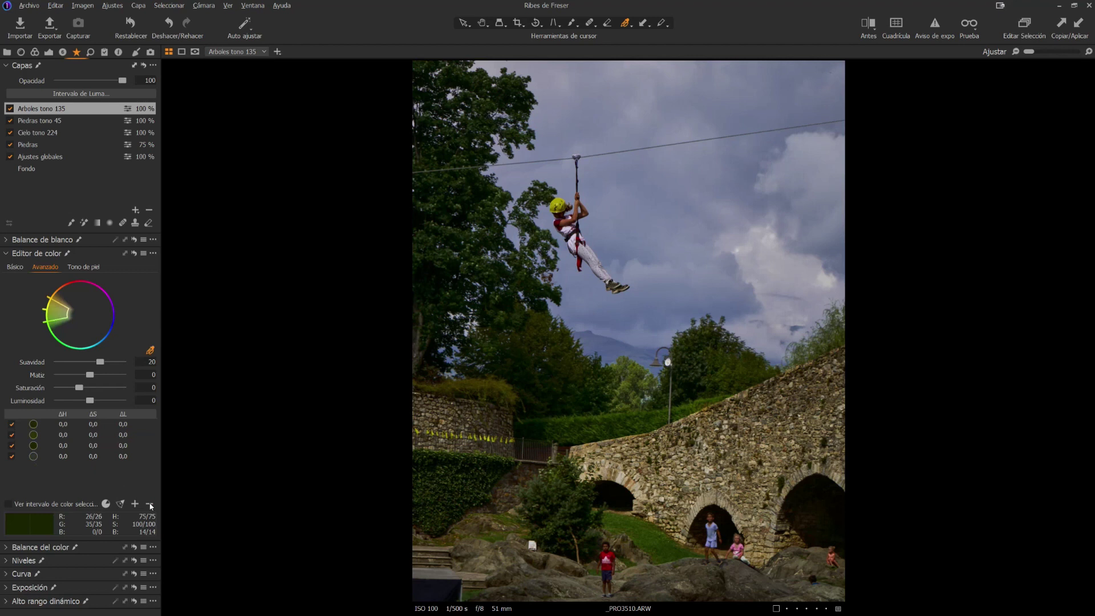
left_click(151, 504)
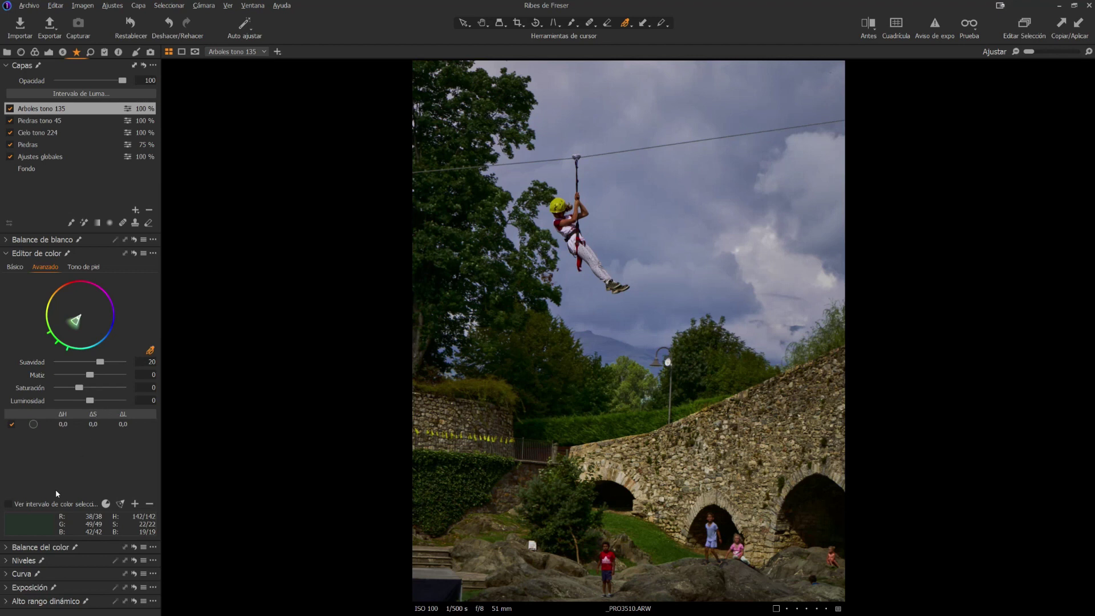
- Preview the green range, soften and widen it, and set the tree Hue to -5.1
left_click(55, 504)
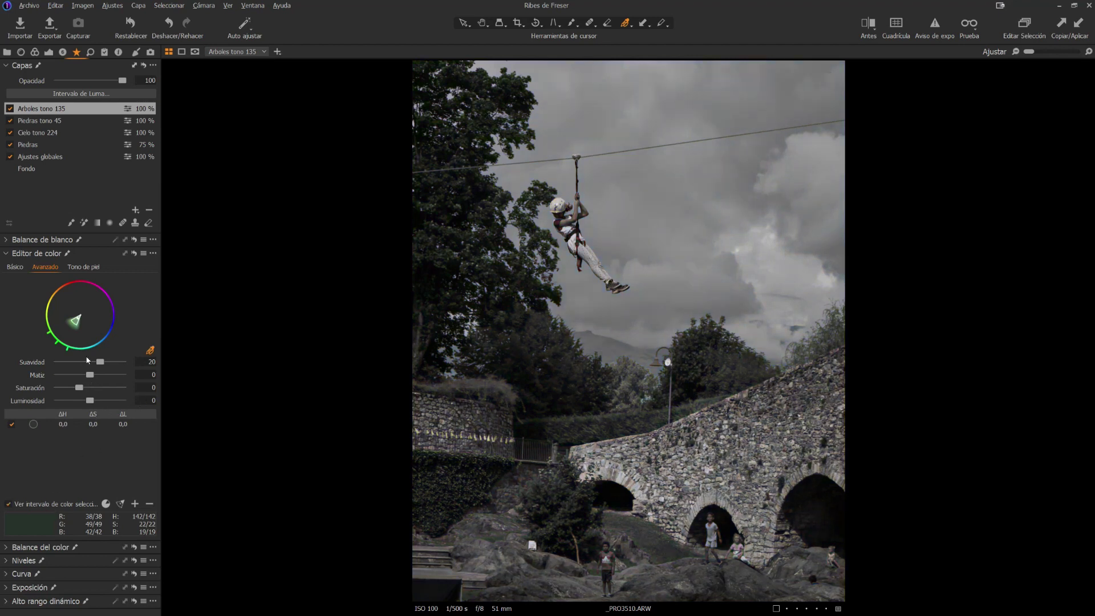
left_click_drag(102, 363, 170, 361)
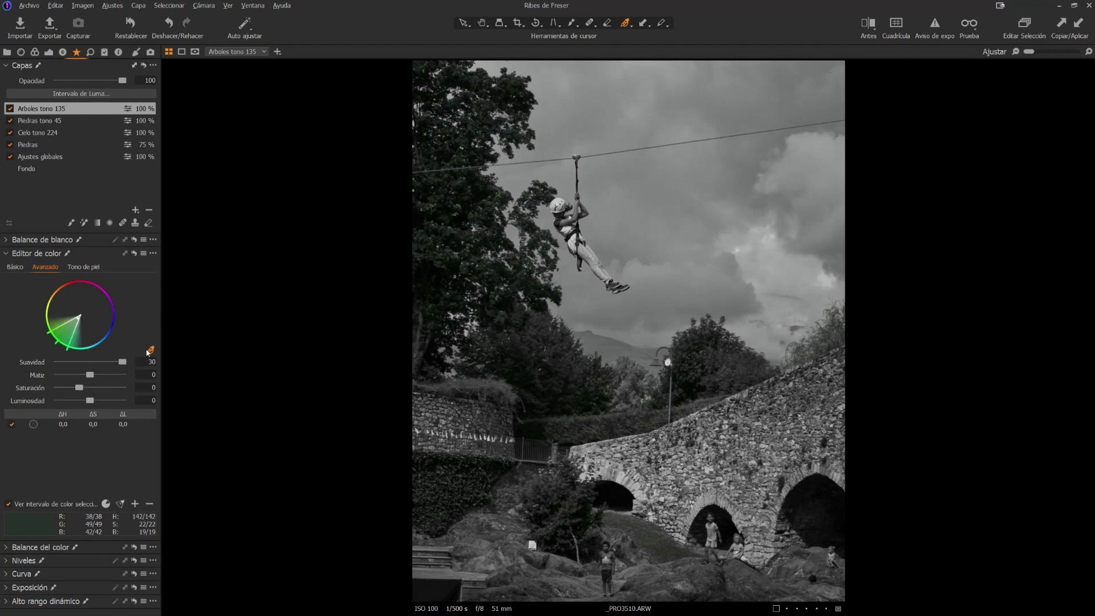
left_click_drag(72, 337, 53, 315)
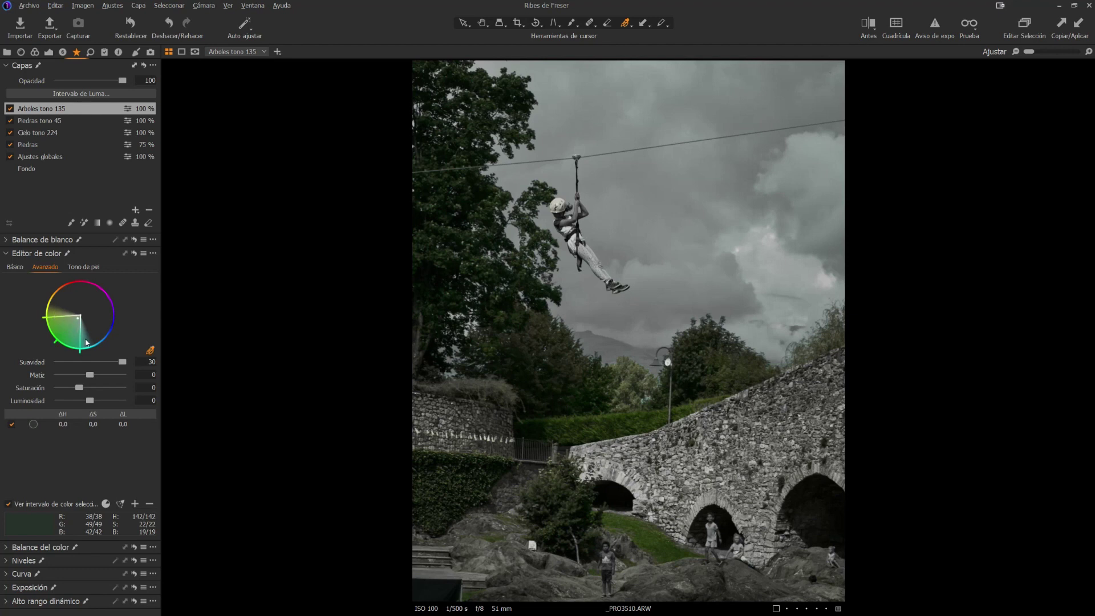
left_click_drag(80, 339, 83, 338)
left_click_drag(90, 375, 93, 377)
left_click_drag(94, 377, 88, 378)
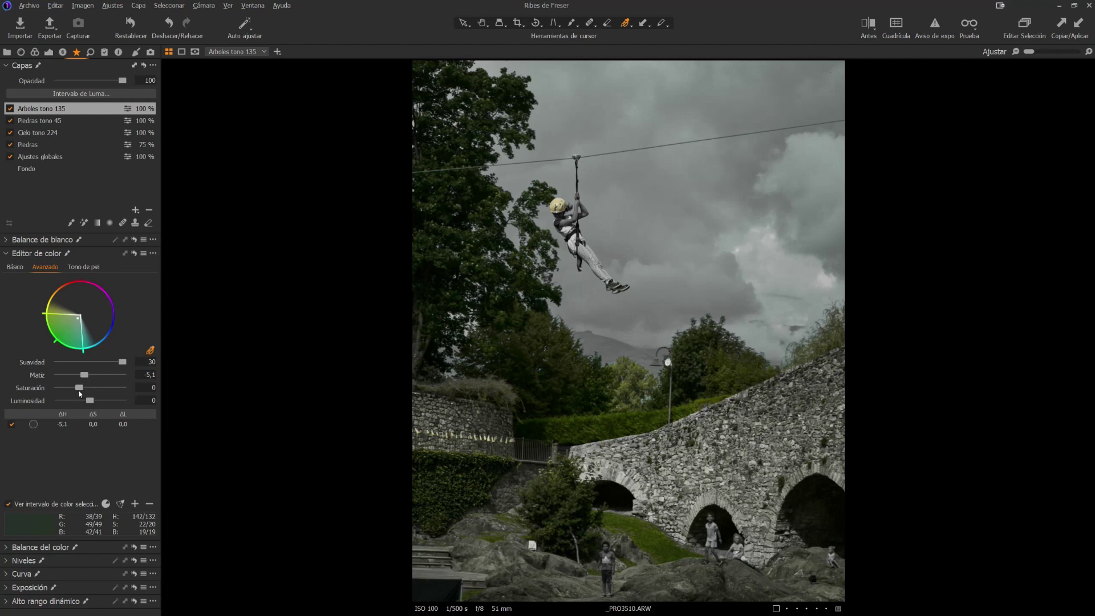
- Return to full-colour preview and toggle the Arboles tono 135 layer off and on to compare
left_click(25, 501)
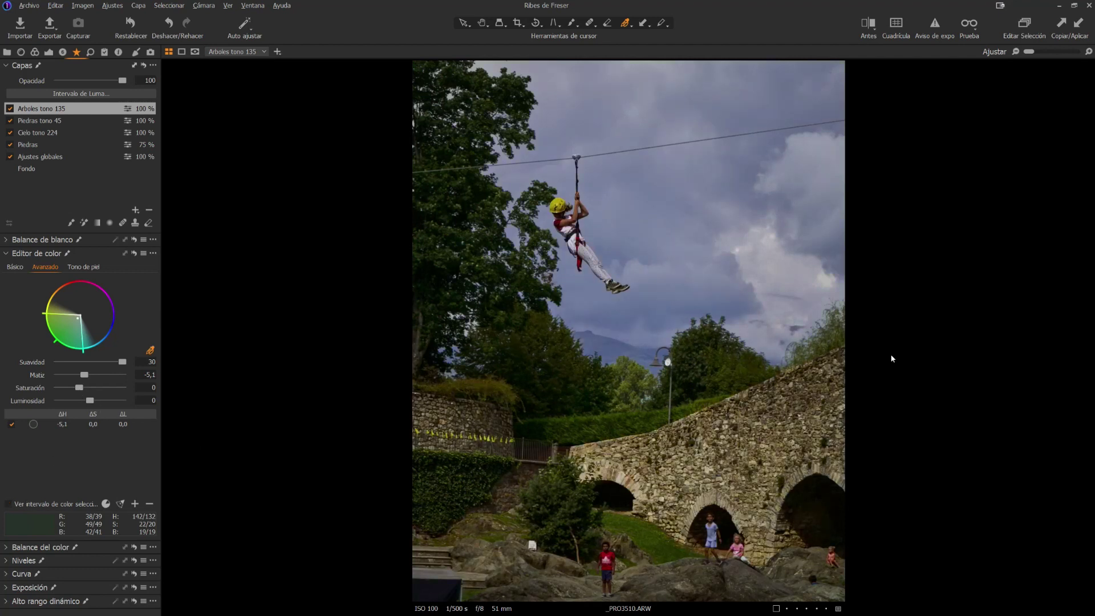
left_click(9, 108)
left_click(9, 110)
left_click(9, 109)
- Add Capa de Corrección 1 with the Heal brush and heal a spot at the top edge
left_click(123, 223)
left_click(531, 546)
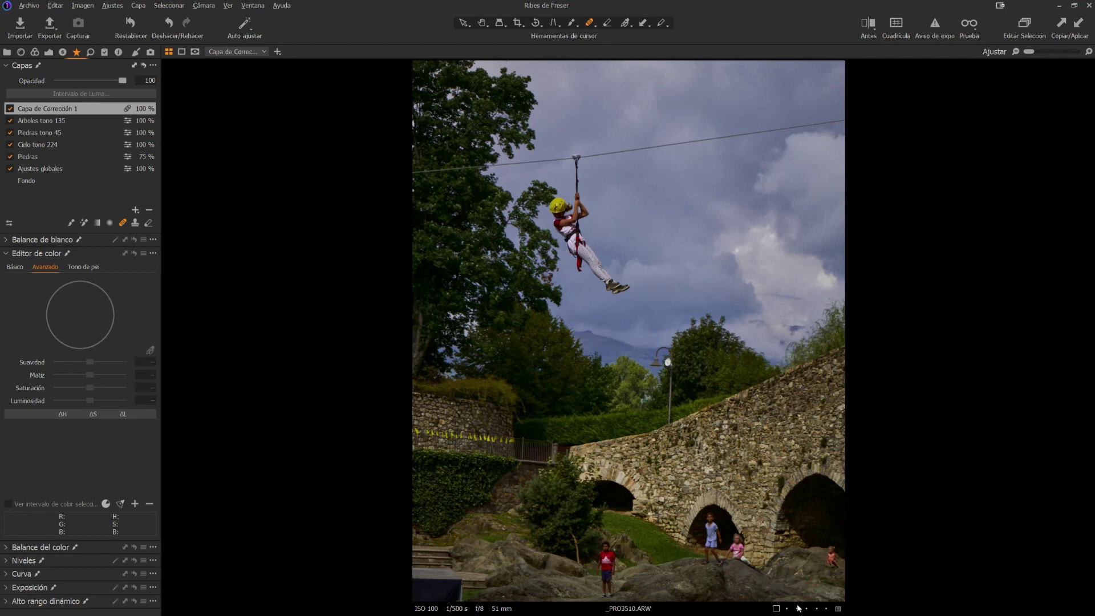
left_click(506, 61)
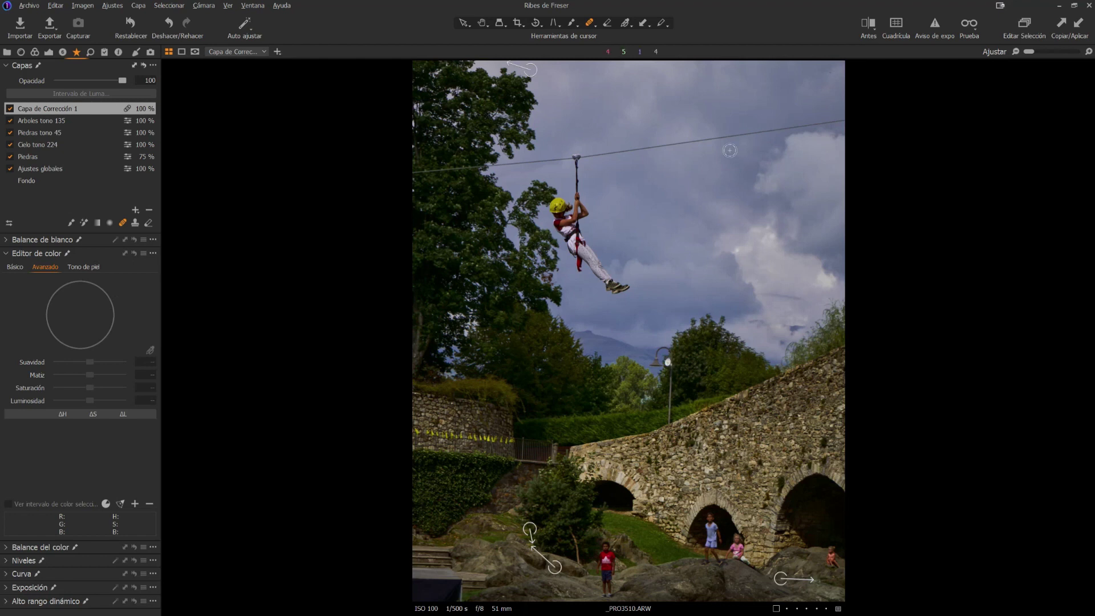
- Flip the Before view on and off to compare with the original, then resume spot healing
left_click(868, 27)
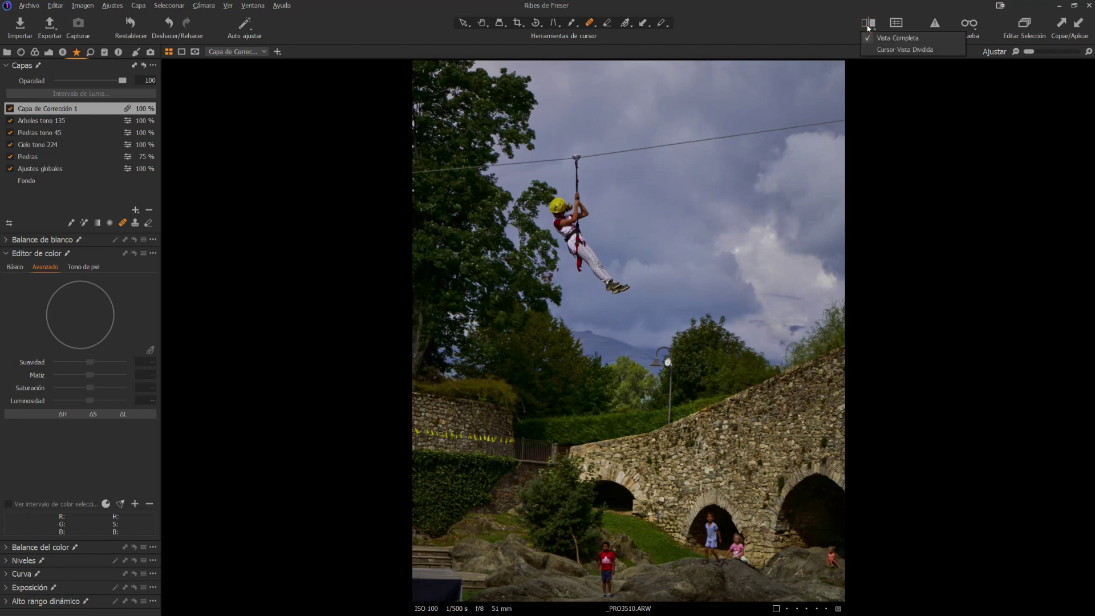
left_click(868, 27)
left_click(869, 27)
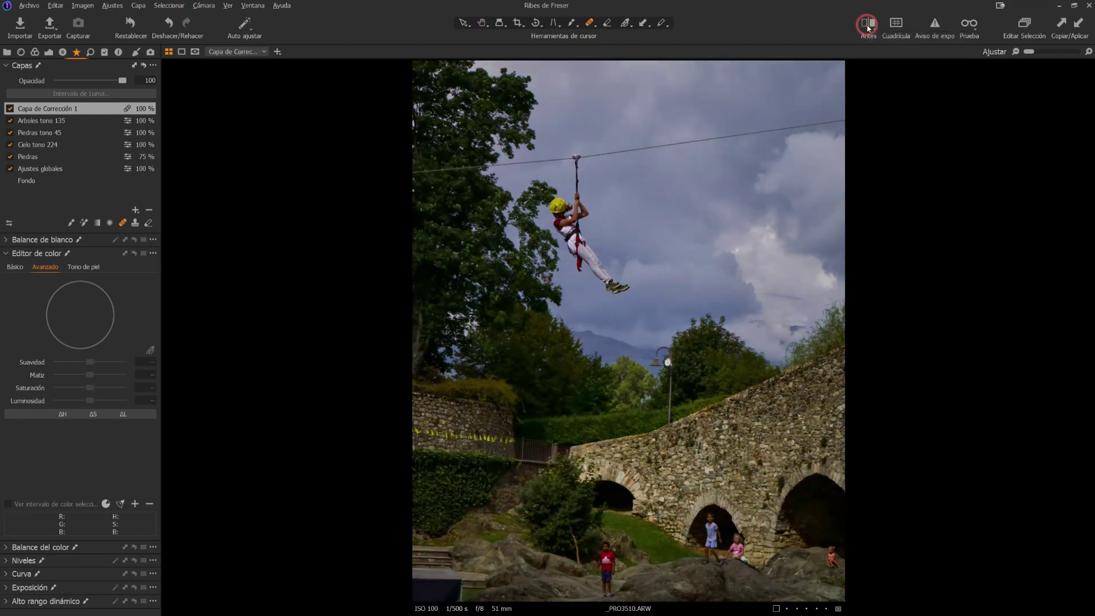
left_click(868, 27)
left_click(868, 26)
left_click(868, 27)
key("q")
- Darken the Cielo tono 224 sky layer: exposure -0,18, highlights -100, shadows -12, brightness 3
left_click(40, 145)
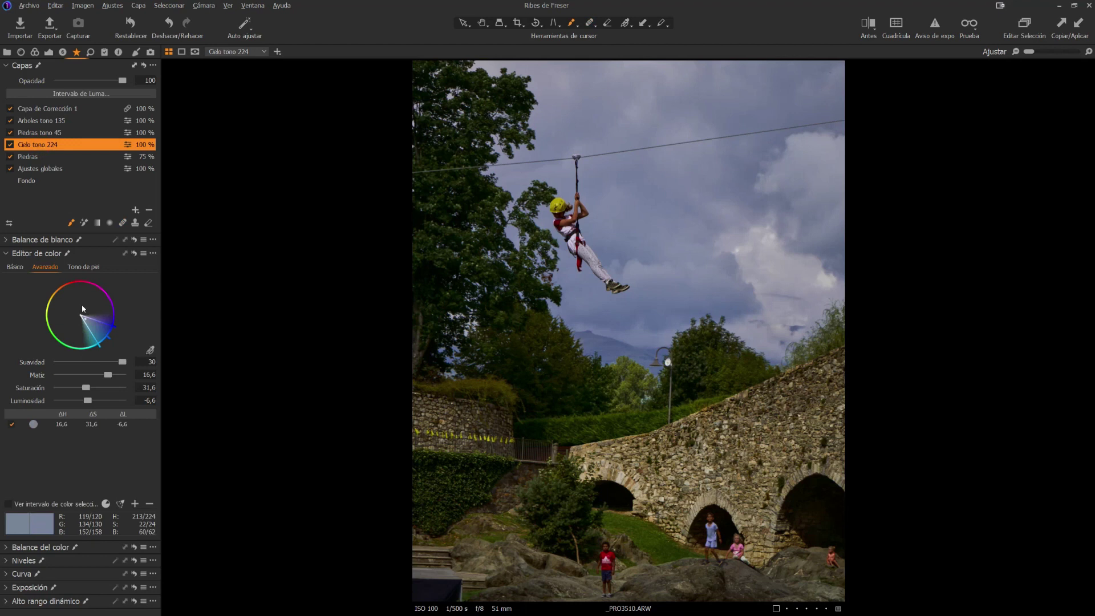
left_click(48, 52)
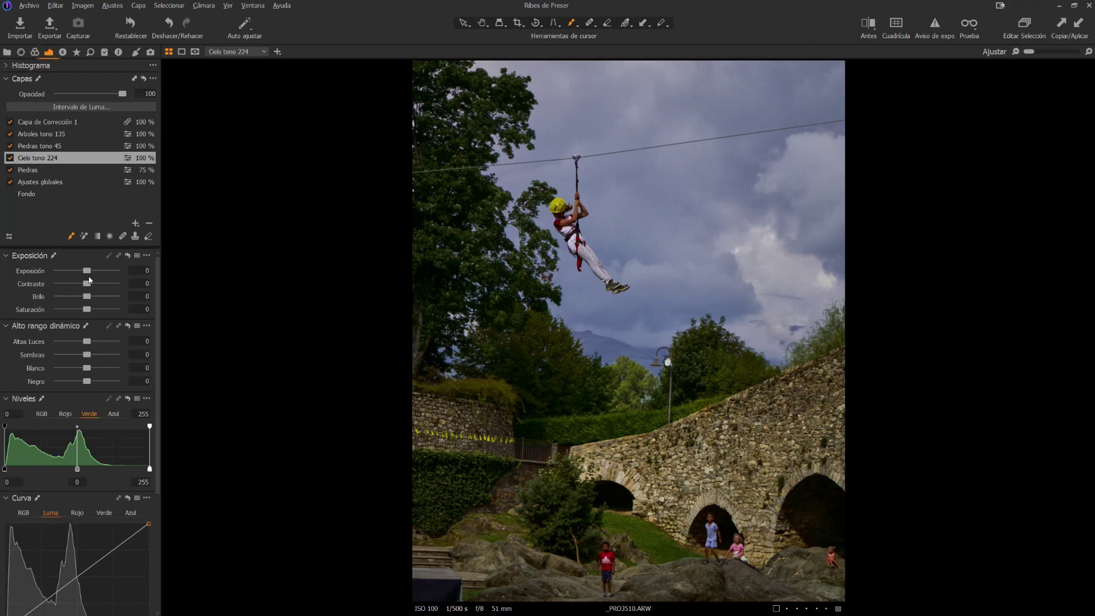
left_click_drag(89, 272, 88, 273)
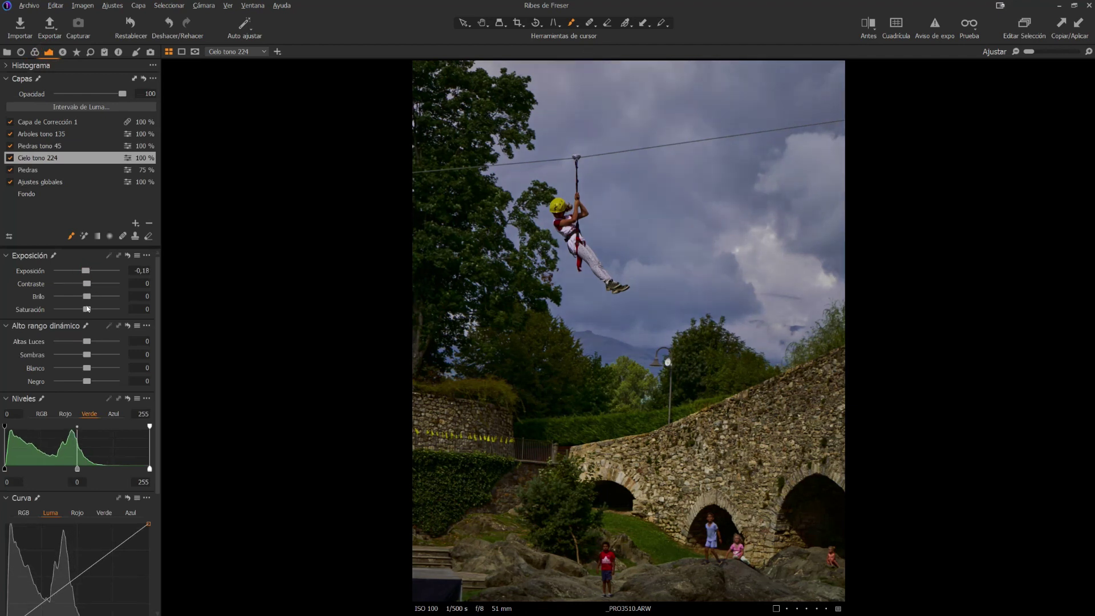
left_click_drag(87, 342, 28, 346)
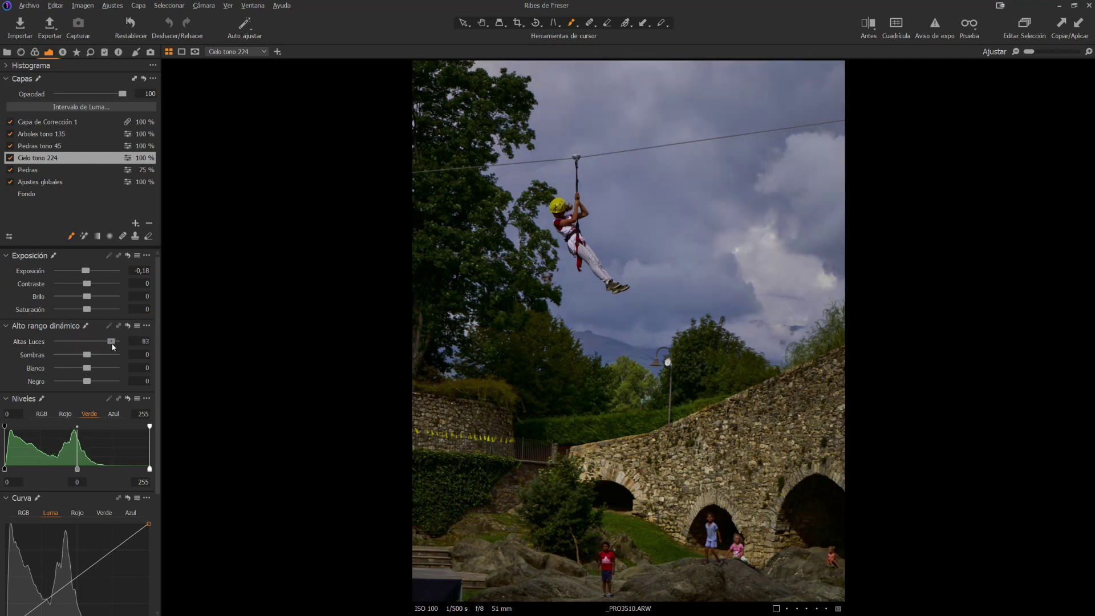
left_click_drag(88, 358, 82, 358)
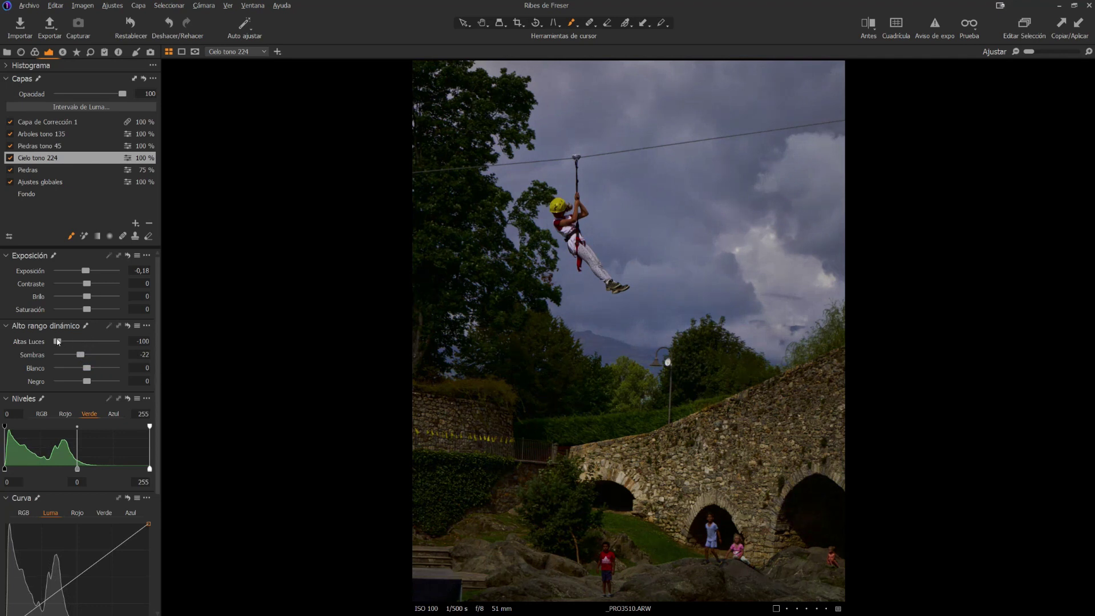
left_click_drag(81, 355, 83, 354)
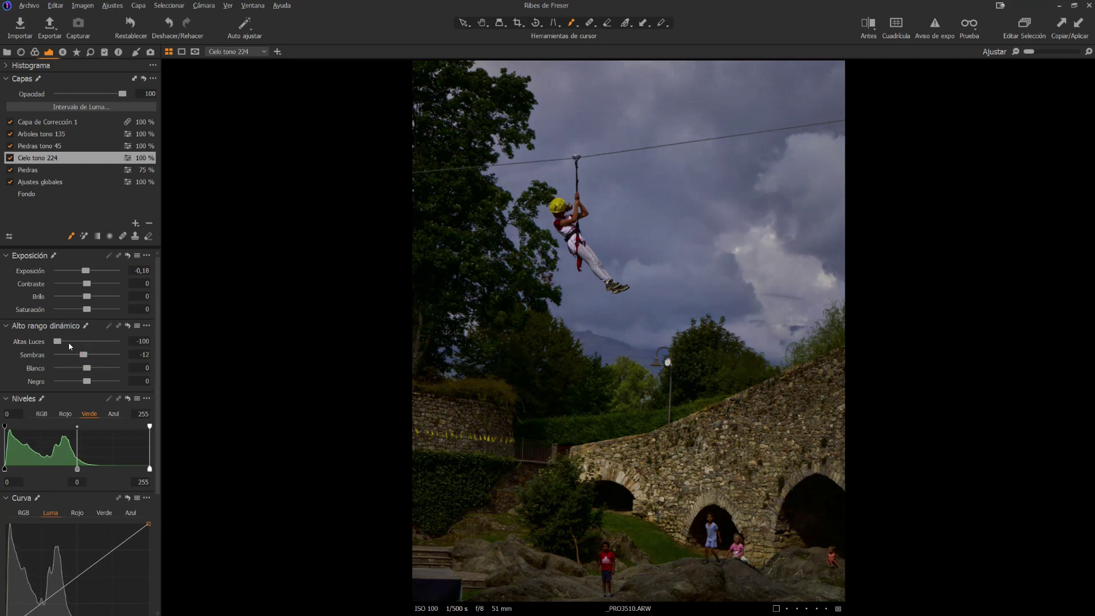
left_click_drag(85, 272, 88, 274)
key("ctrl+z")
left_click_drag(87, 296, 88, 296)
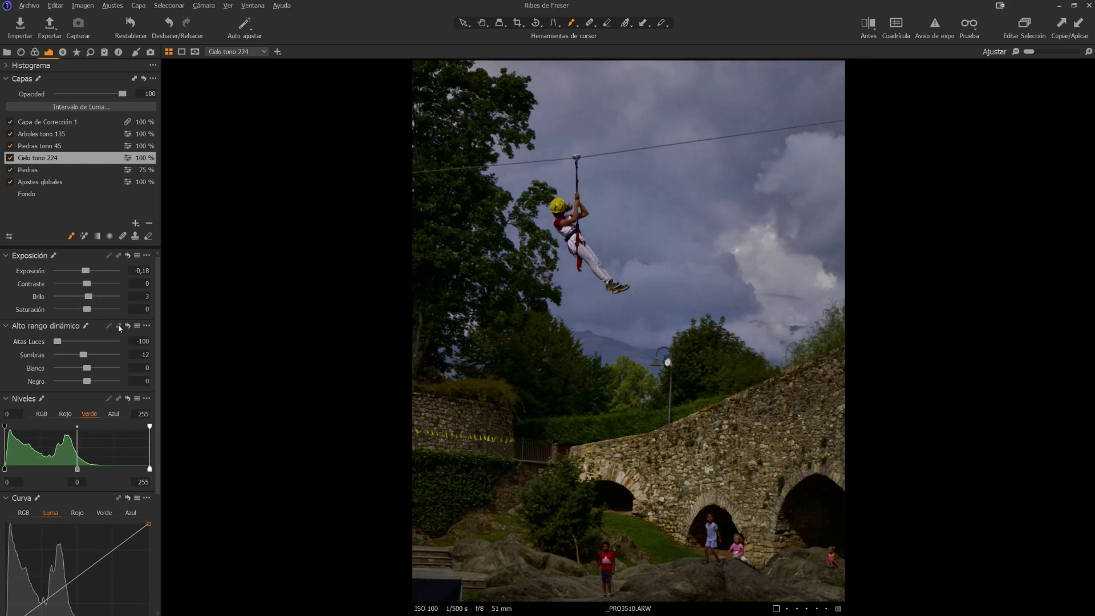
- Compare with and without the sky layer, then export a 16-bit PSD for Photoshop
left_click(11, 158)
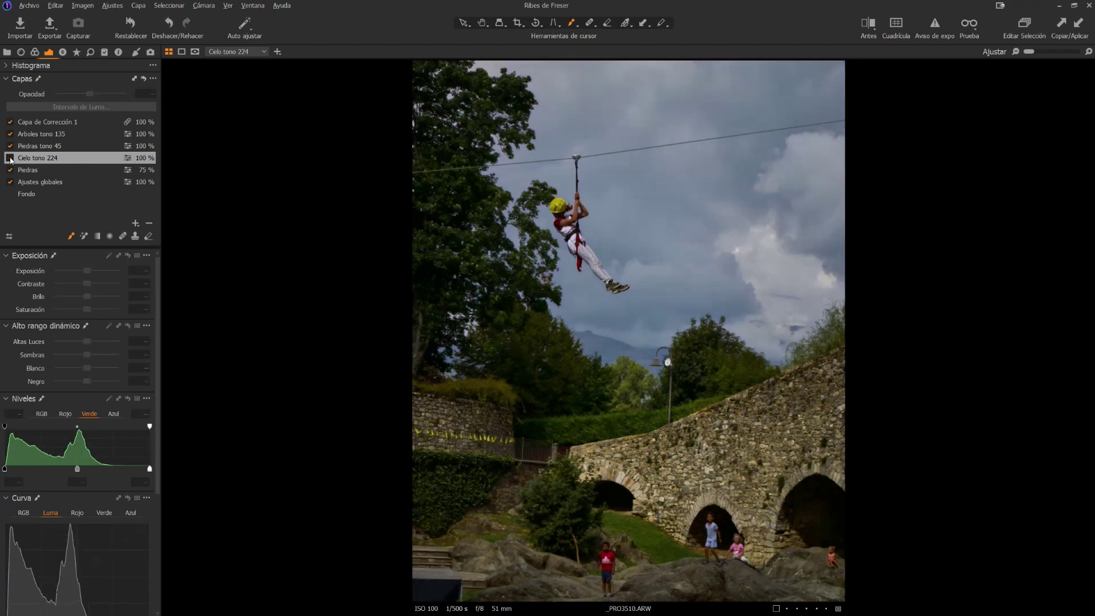
left_click(10, 158)
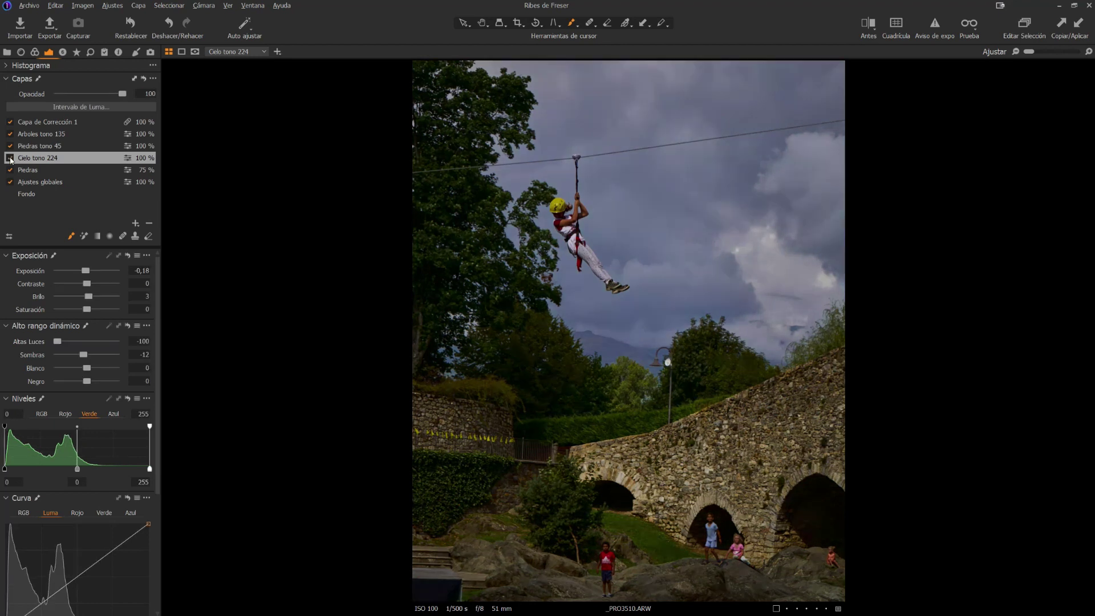
left_click(11, 158)
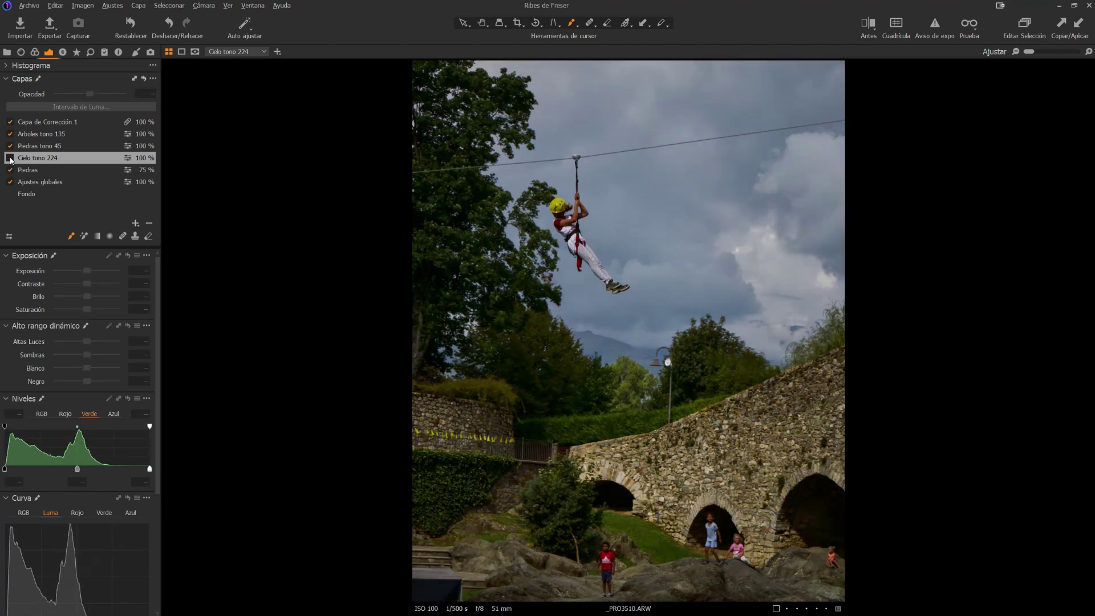
left_click(10, 158)
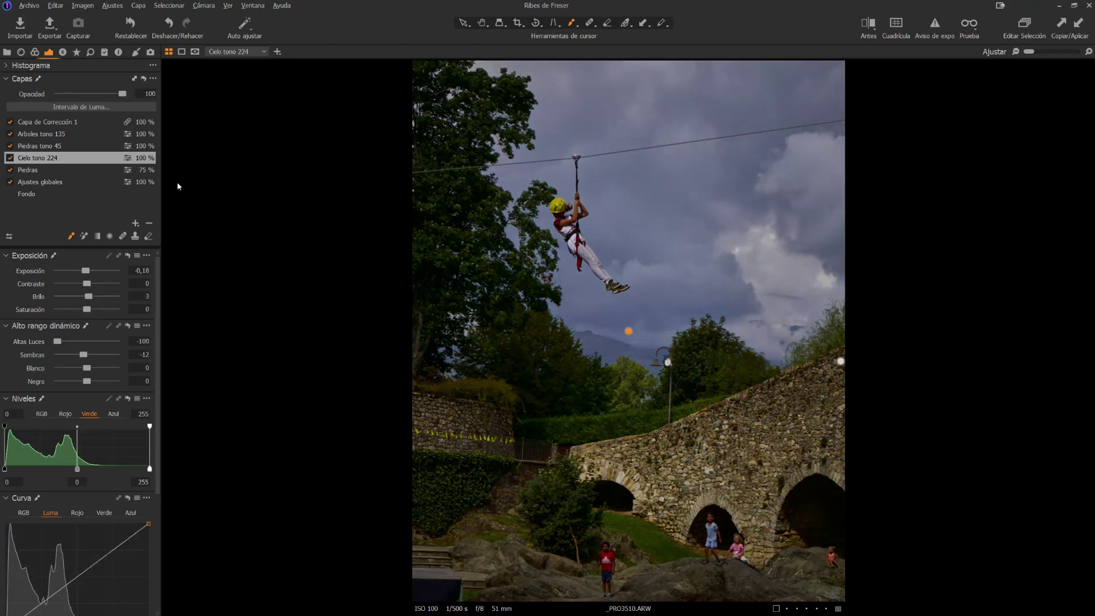
left_click(137, 53)
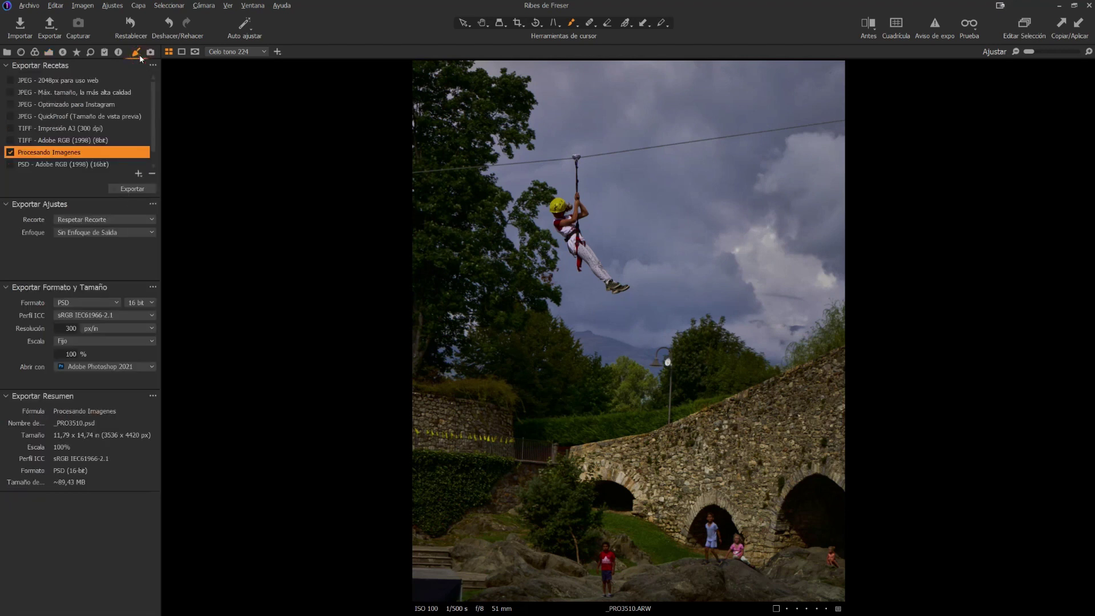
left_click(132, 190)
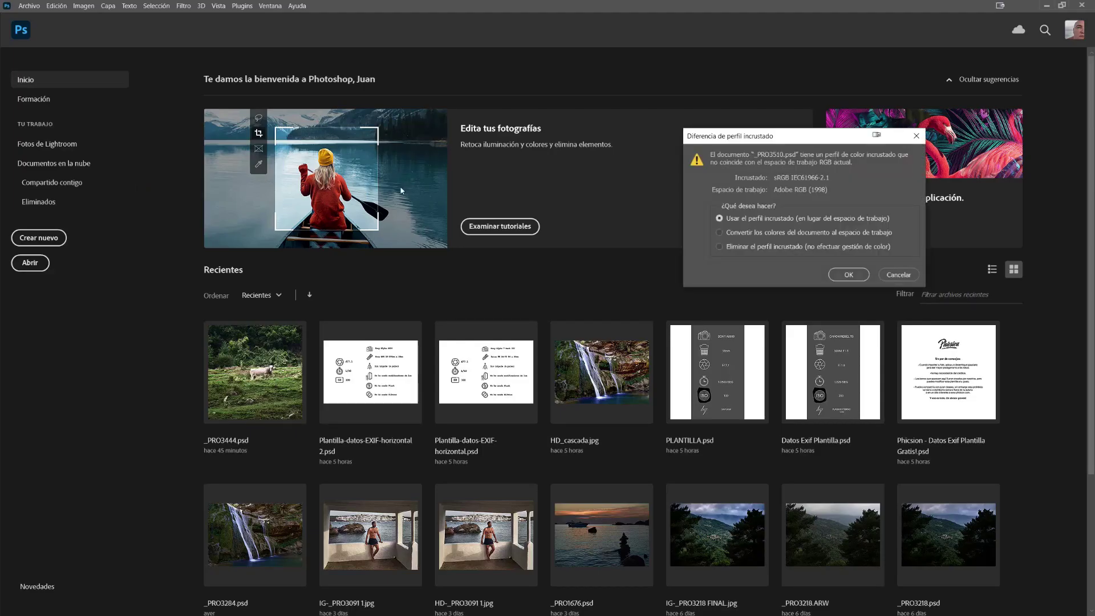
- Open _PRO3510.psd with its embedded profile and inspect the zipline girl at 100%
left_click(849, 276)
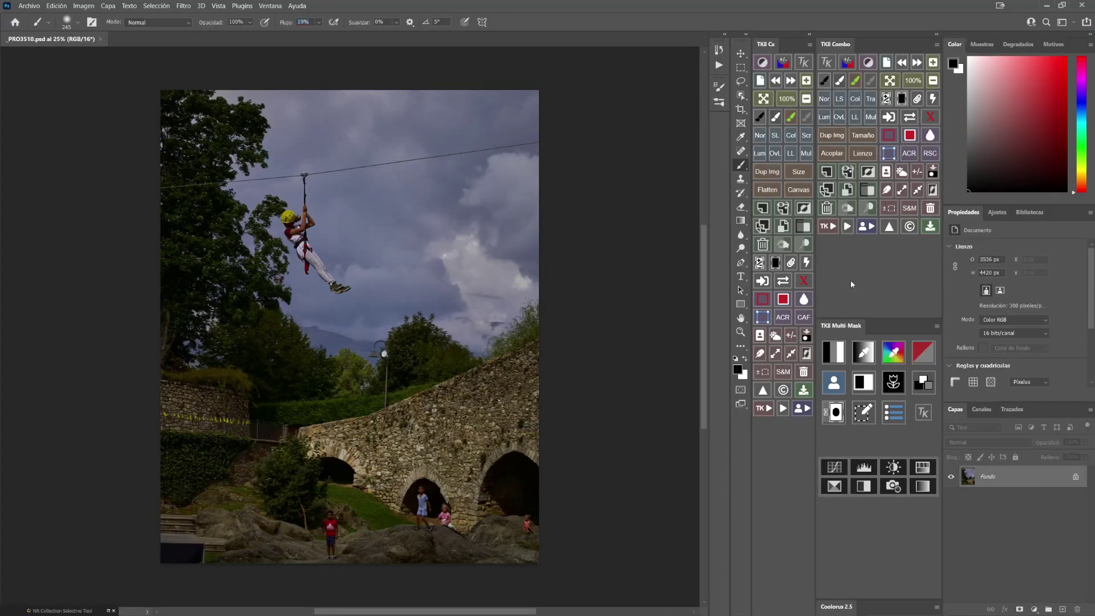
left_click(913, 80)
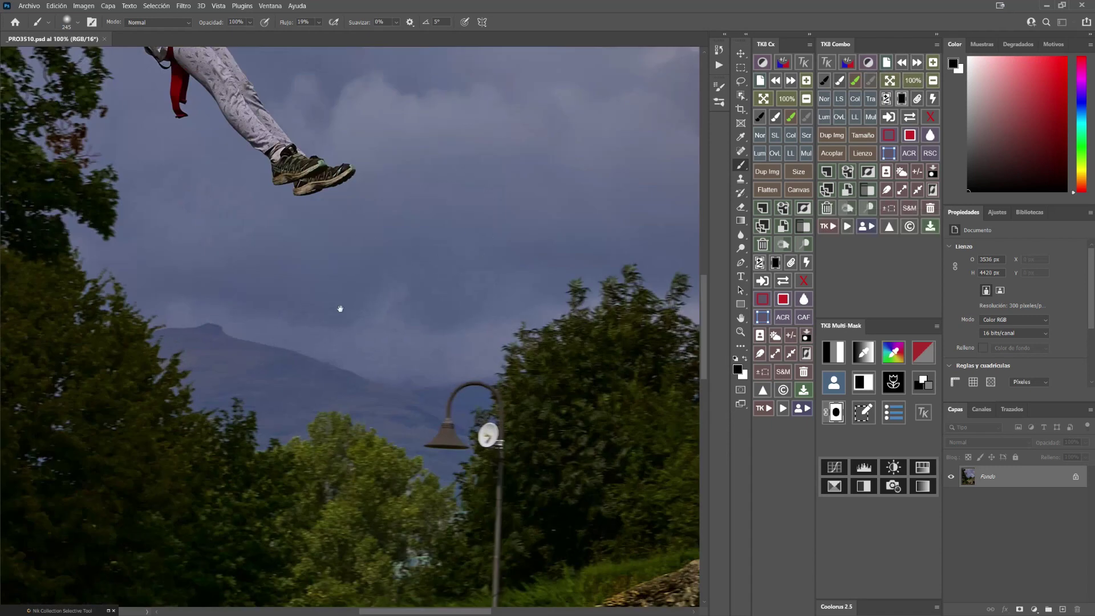
left_click_drag(318, 228, 423, 437)
left_click_drag(367, 295, 439, 361)
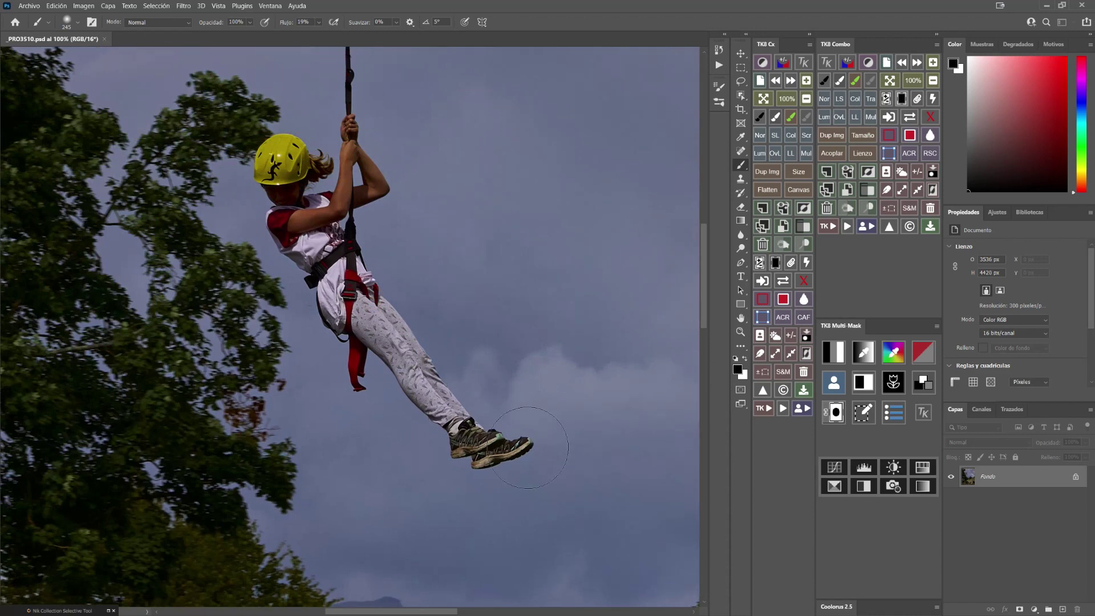
left_click_drag(561, 499, 305, 200)
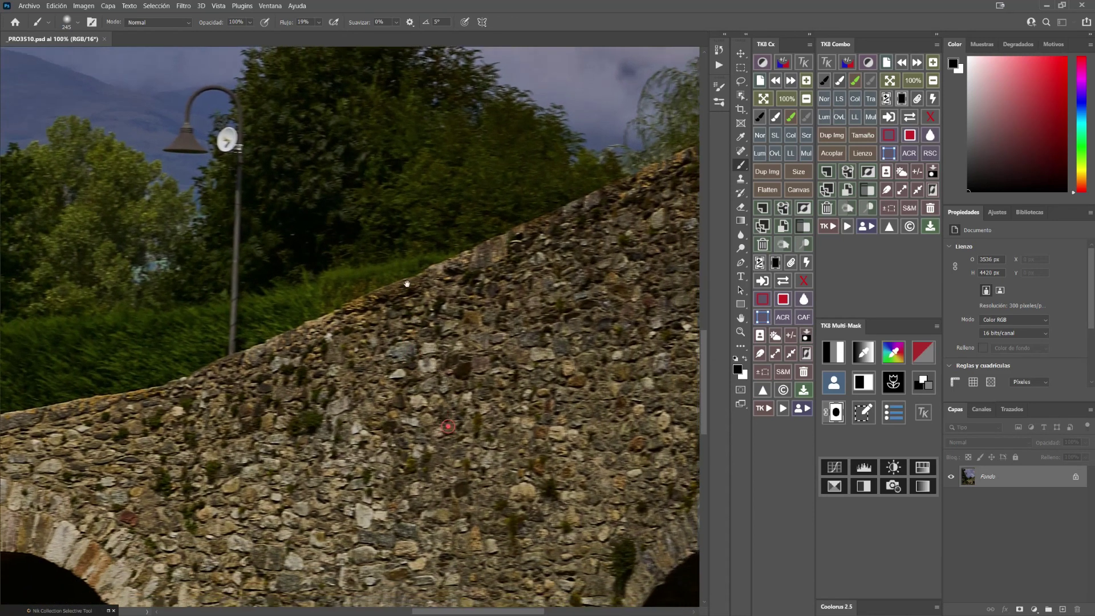
- Inspect the bridge and climber at 100%, fit to screen, and show the Nik Collection palette
left_click_drag(415, 416, 440, 375)
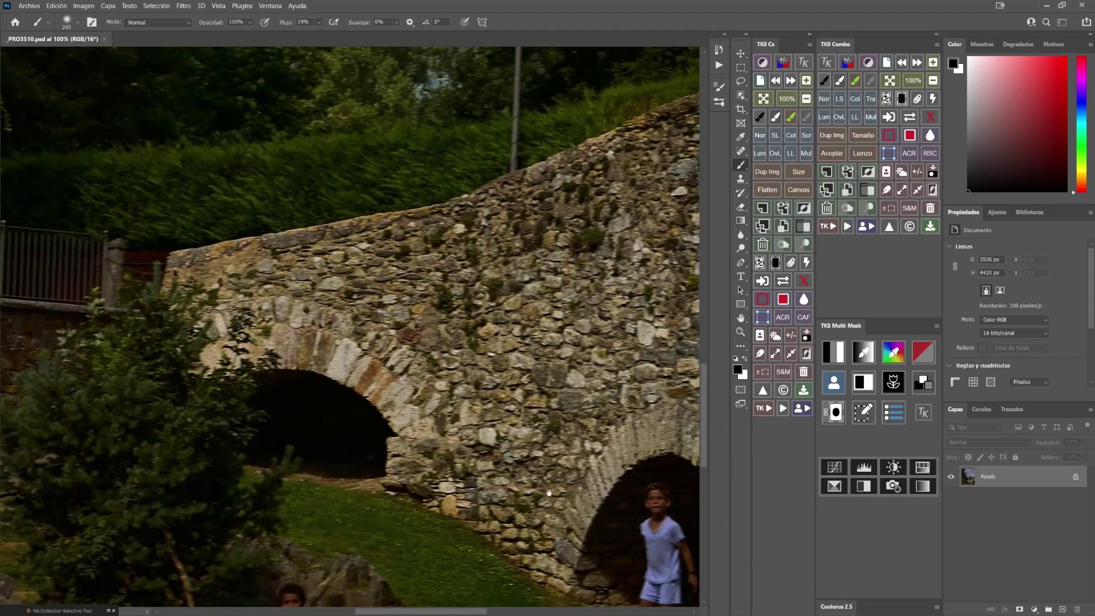
mouse_move(184, 288)
left_mouse_down()
mouse_move(280, 298)
mouse_move(542, 498)
left_mouse_up()
mouse_move(428, 396)
left_mouse_down()
mouse_move(430, 547)
mouse_move(342, 553)
left_mouse_up()
left_click_drag(366, 428, 320, 523)
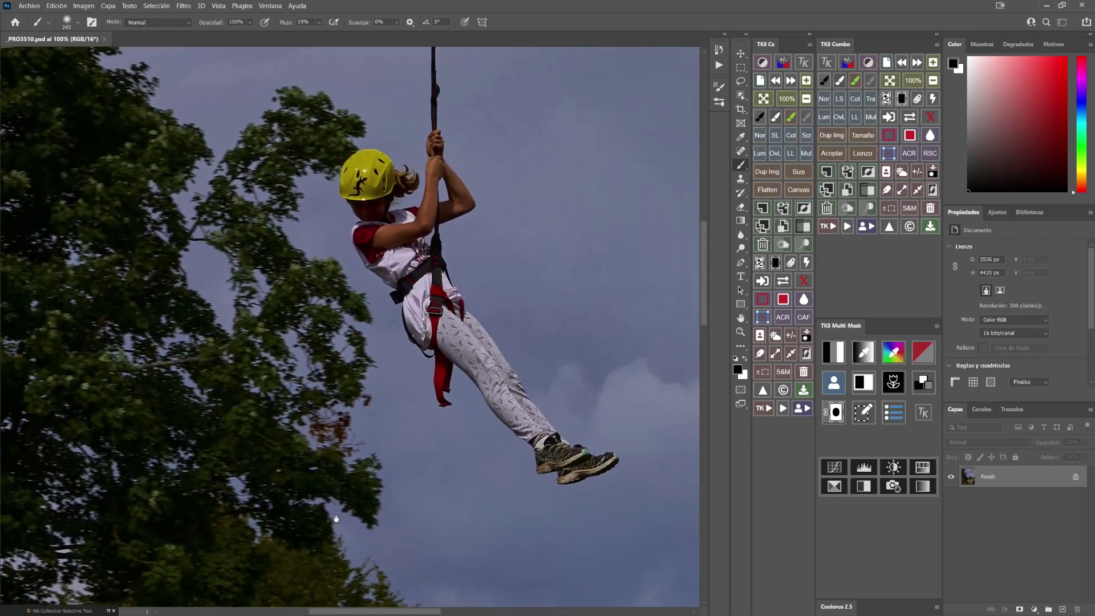
left_click(890, 85)
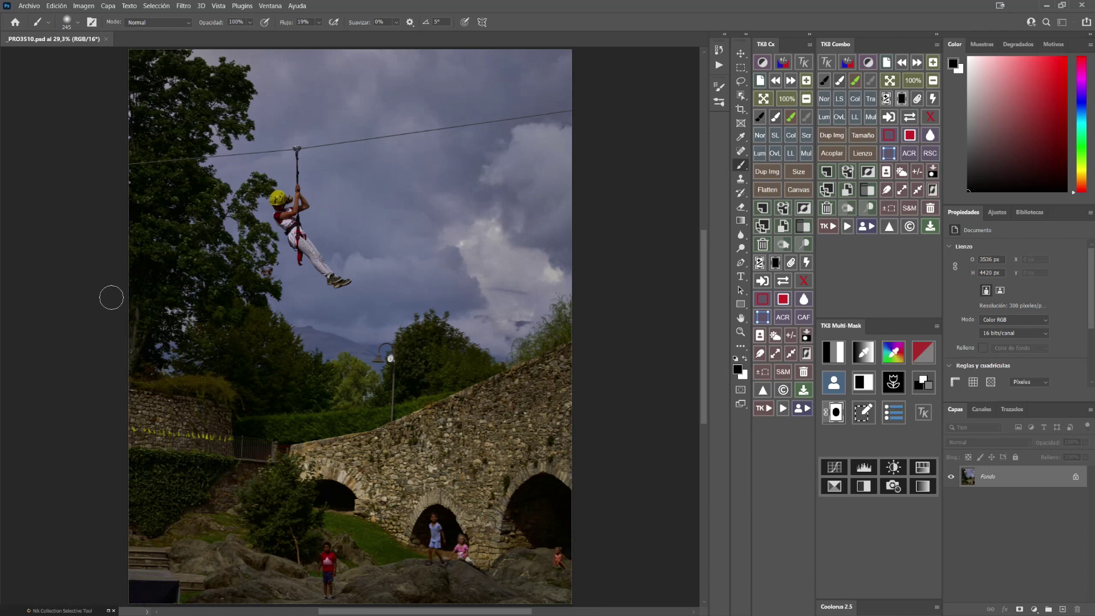
left_click(108, 610)
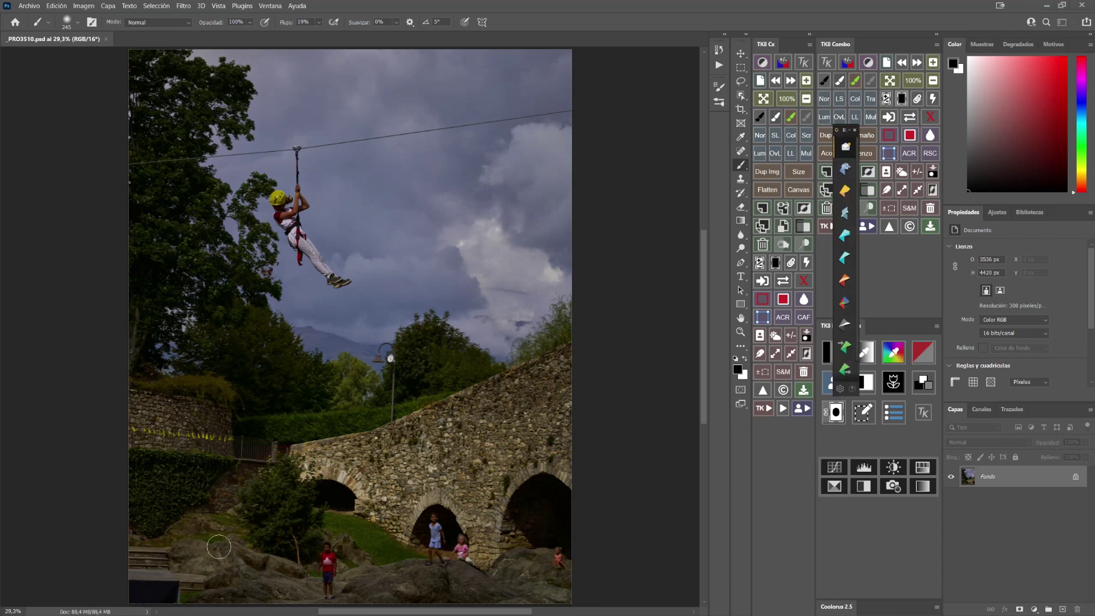
- Apply the AJUSTES TONALES Pro and Tonal Contrast preset, compare it, and return it as a layer
left_click(845, 132)
mouse_move(809, 131)
left_mouse_down()
mouse_move(127, 153)
mouse_move(78, 106)
mouse_move(652, 65)
left_mouse_up()
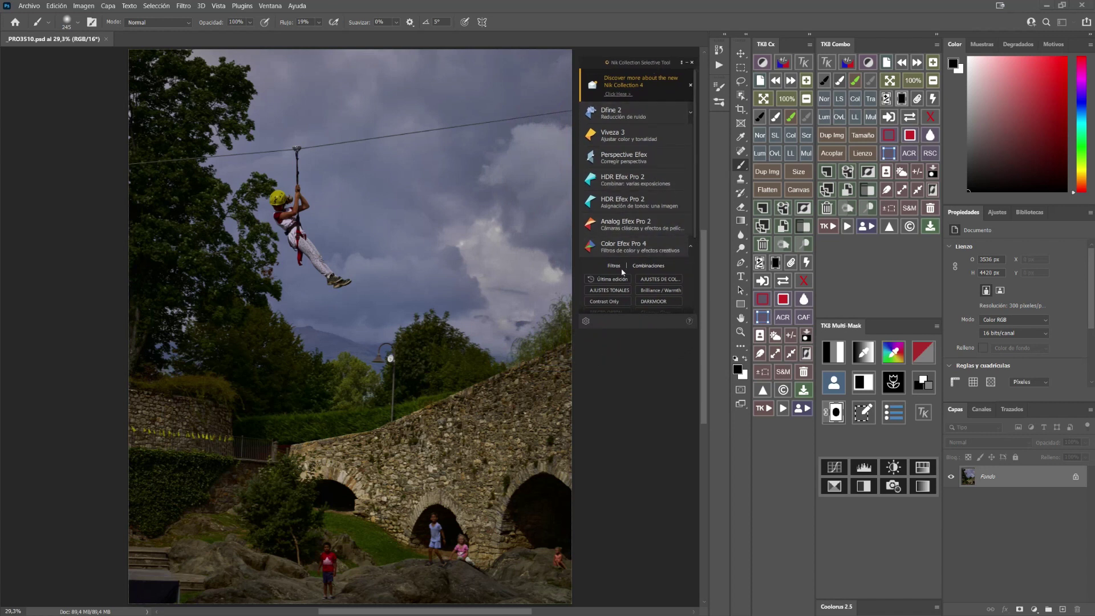
left_click(601, 291)
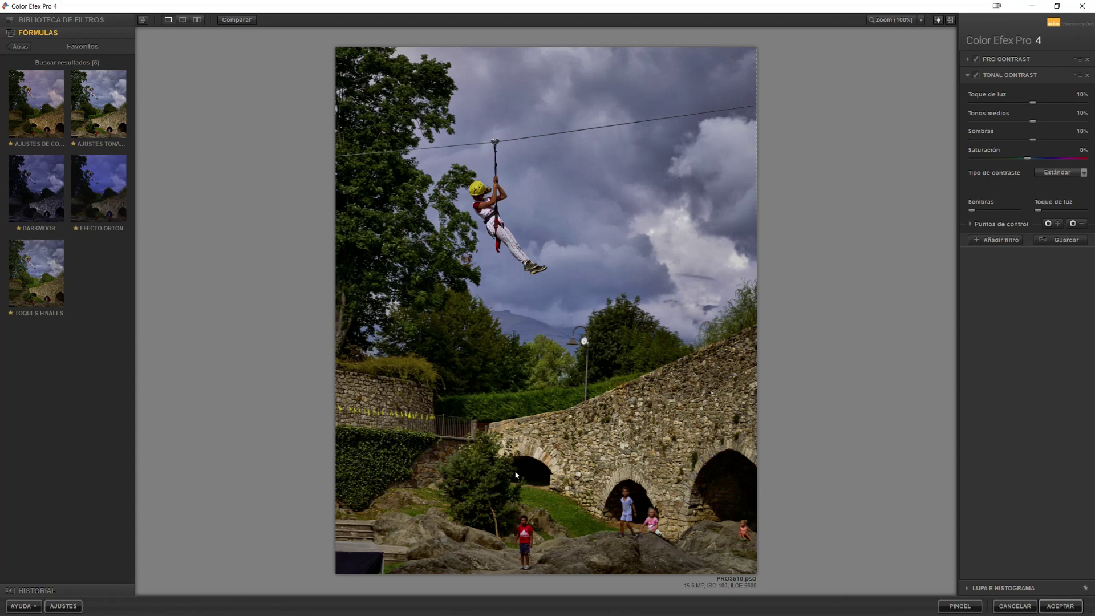
left_click(235, 22)
left_click(234, 21)
left_click(235, 21)
left_click(1055, 608)
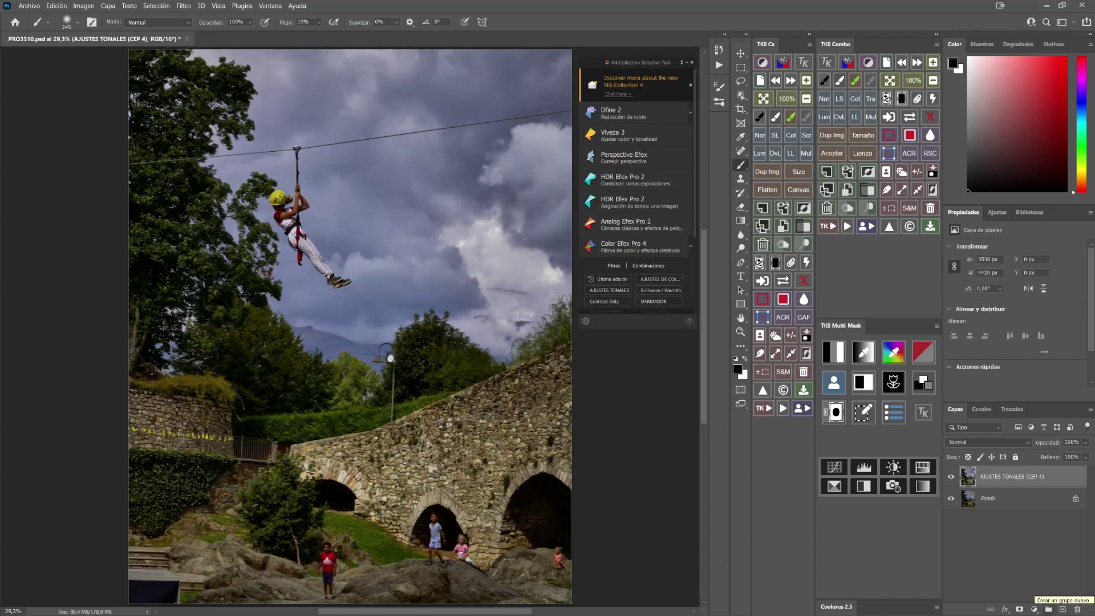
- Apply the AJUSTES DE COLOR preset with Skylight filter opacity lowered to about 50-60%
left_click(647, 288)
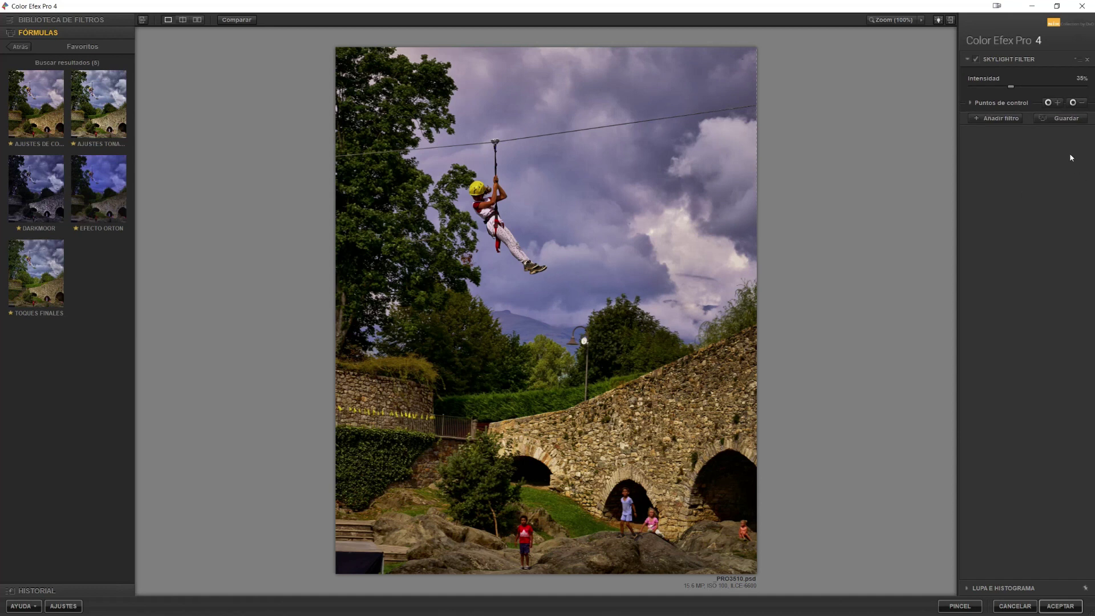
left_click(971, 103)
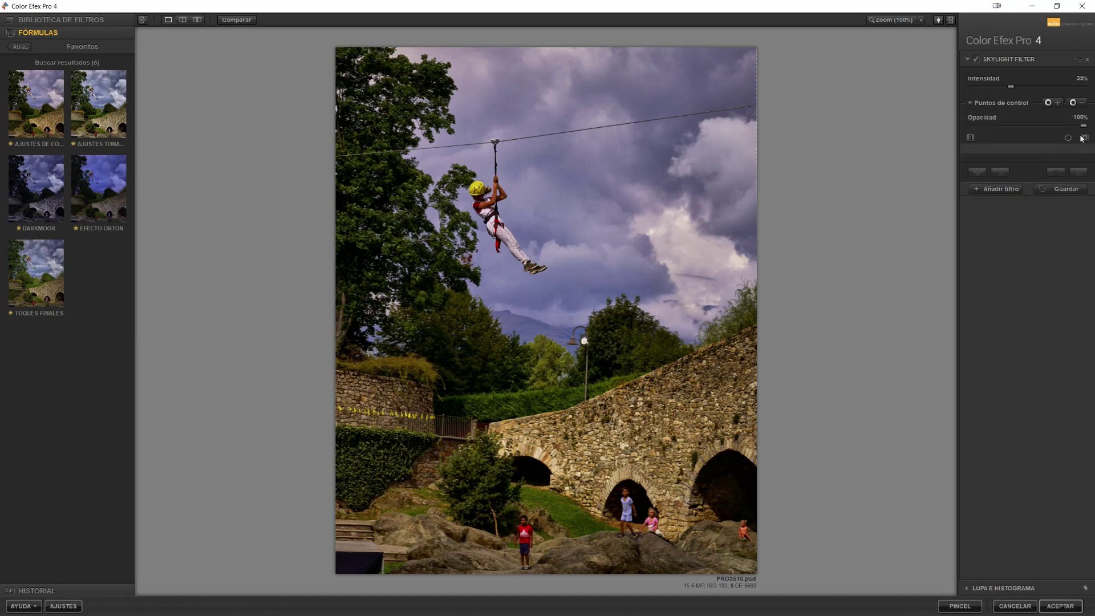
left_click_drag(1083, 125, 1037, 125)
left_click(231, 21)
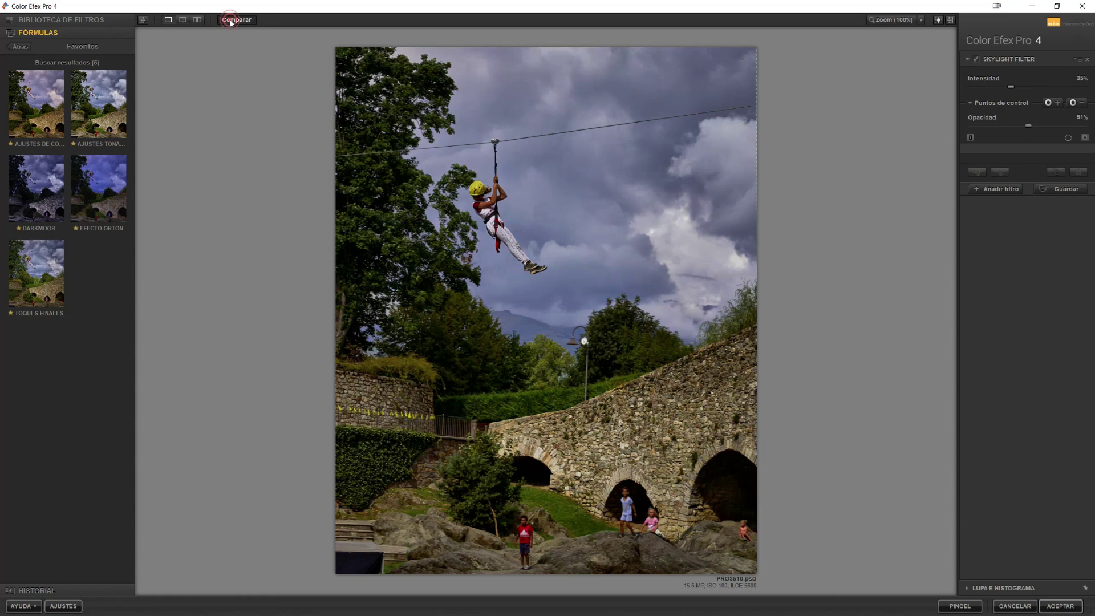
left_click(226, 21)
left_click(1062, 607)
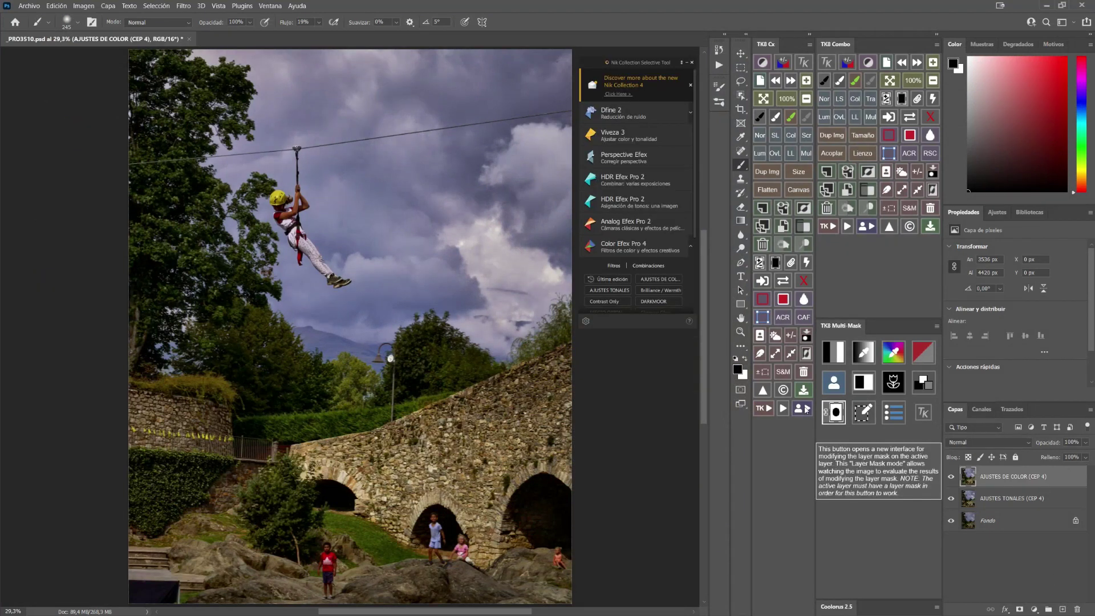
- Mask AJUSTES DE COLOR (CEP 4) with the Lights-1 luminosity mask after comparing Lights 1 and 2
left_click(951, 478)
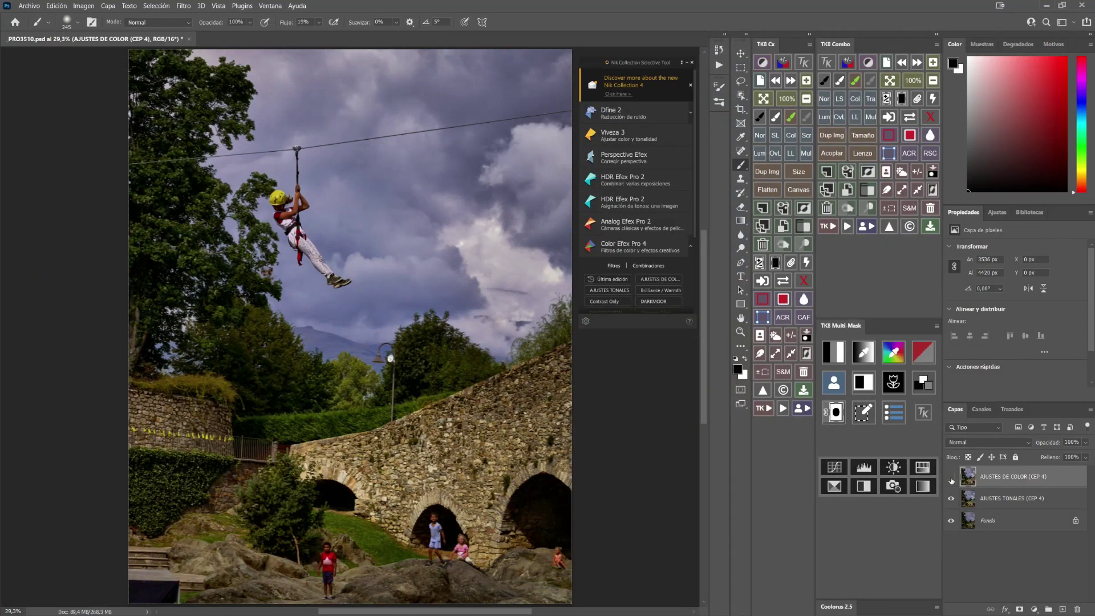
left_click(951, 478)
left_click(951, 478)
left_click(833, 353)
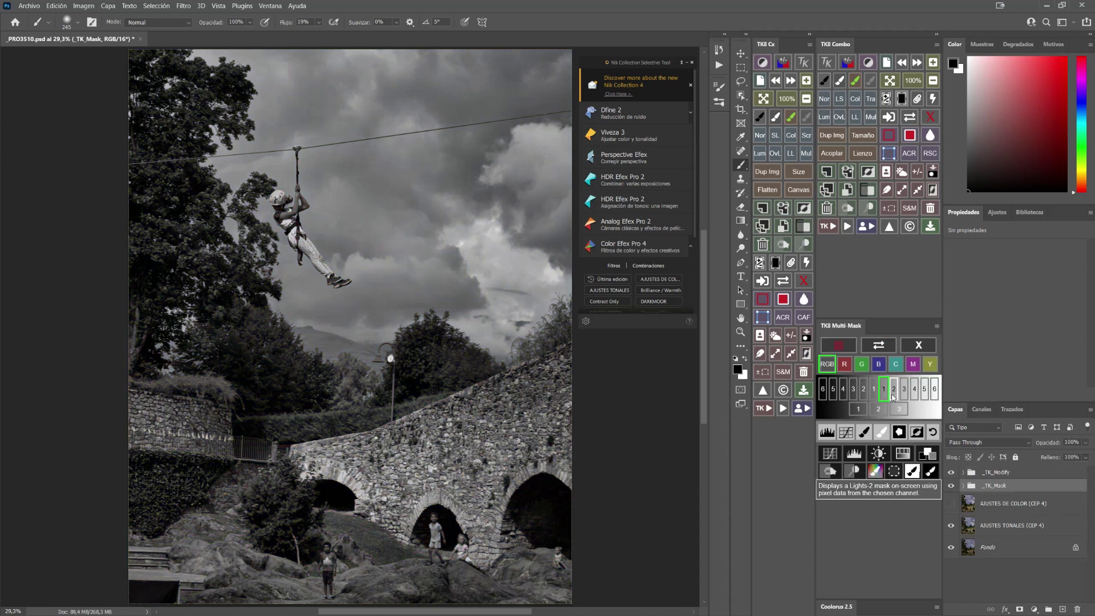
left_click(894, 394)
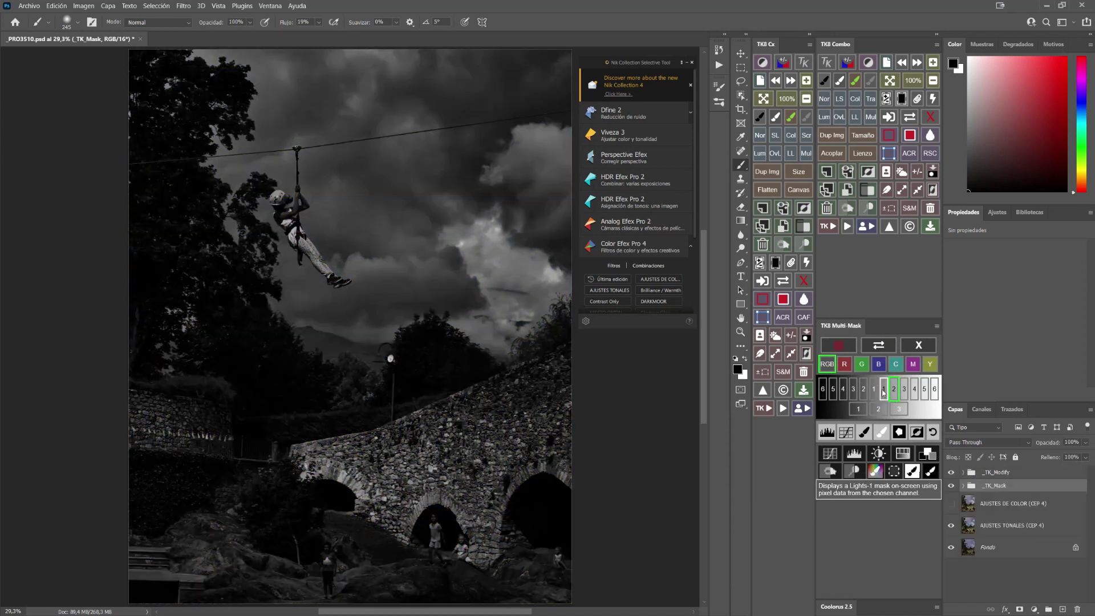
left_click(883, 394)
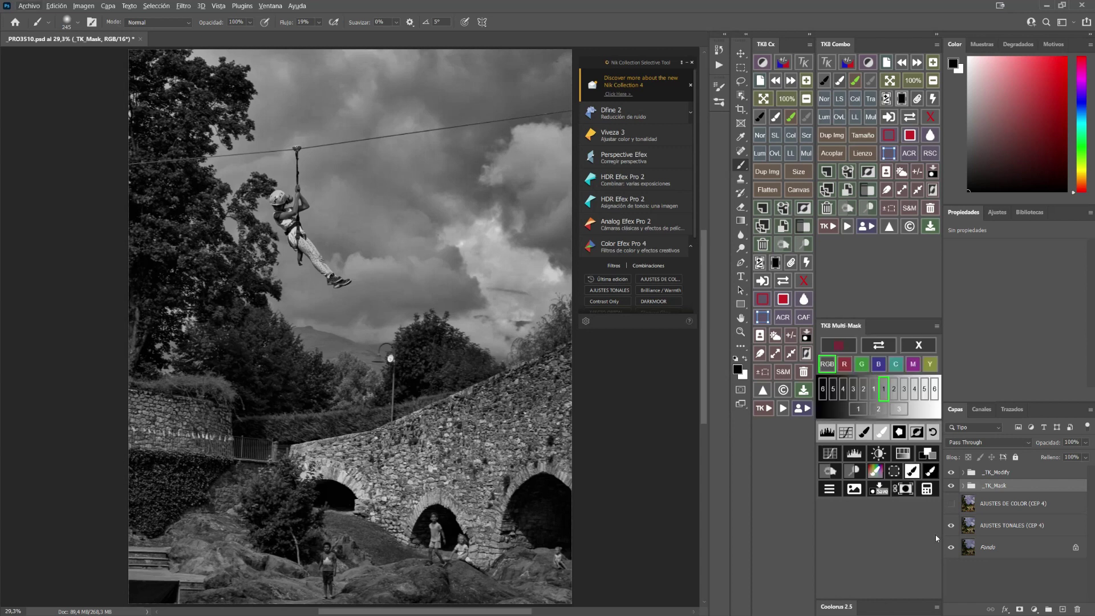
left_click(909, 493)
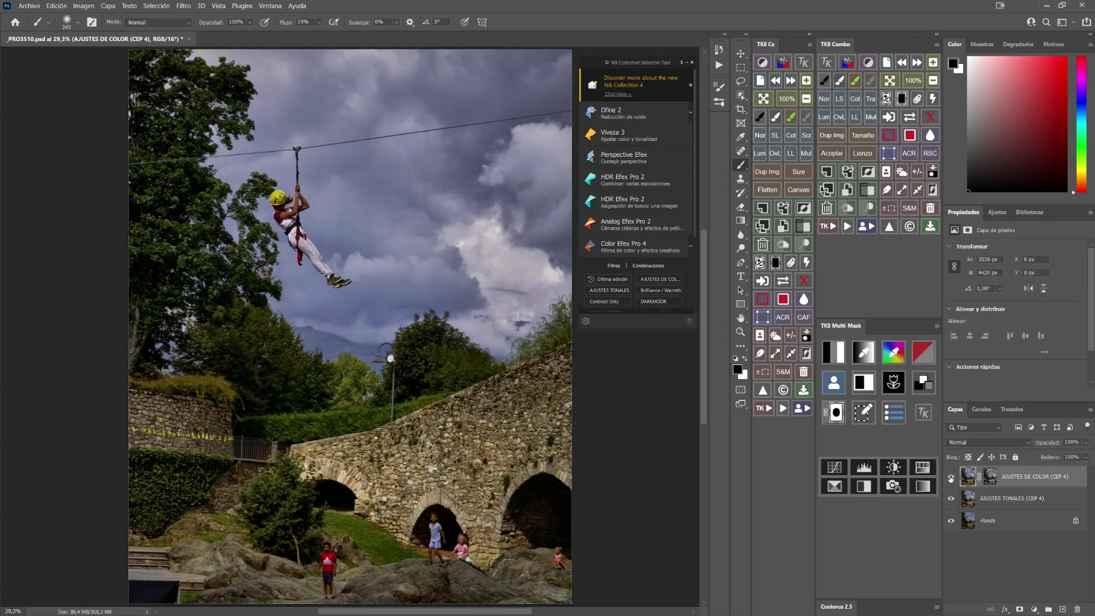
- Stamp visible layers into Capa 1 and add a 25% Efecto Orton copy above it
left_click(950, 478)
left_click(950, 478)
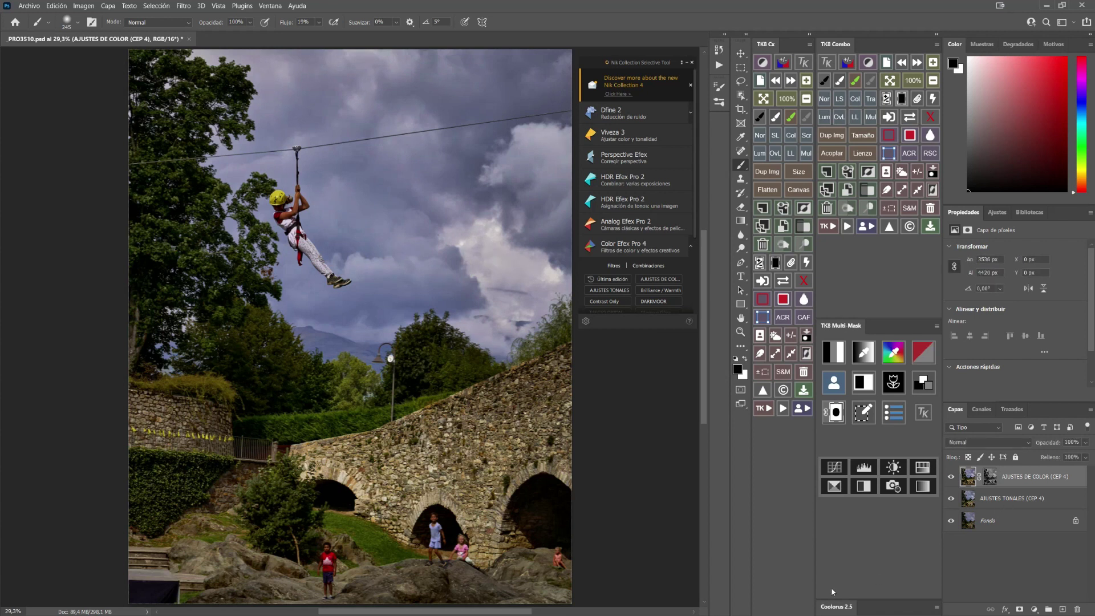
left_click(783, 209)
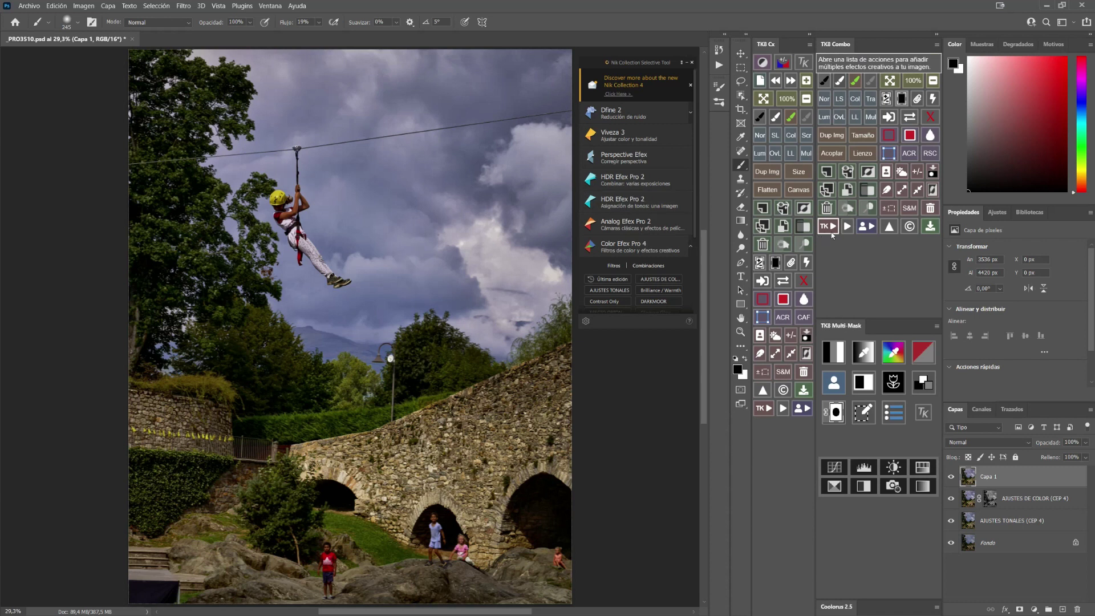
left_click(865, 227)
left_click(861, 89)
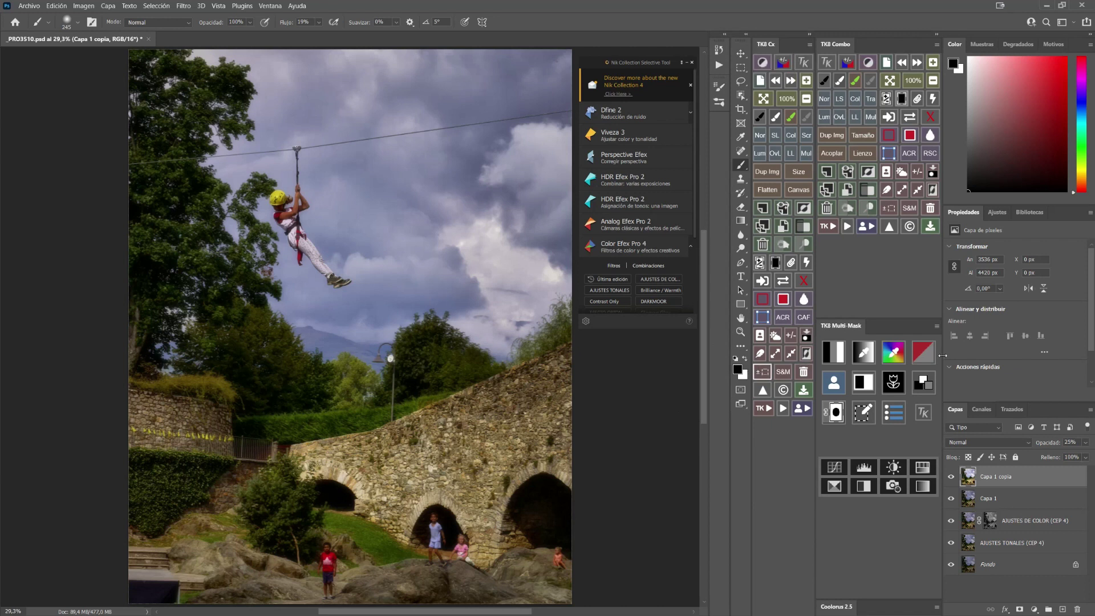
left_click(950, 476)
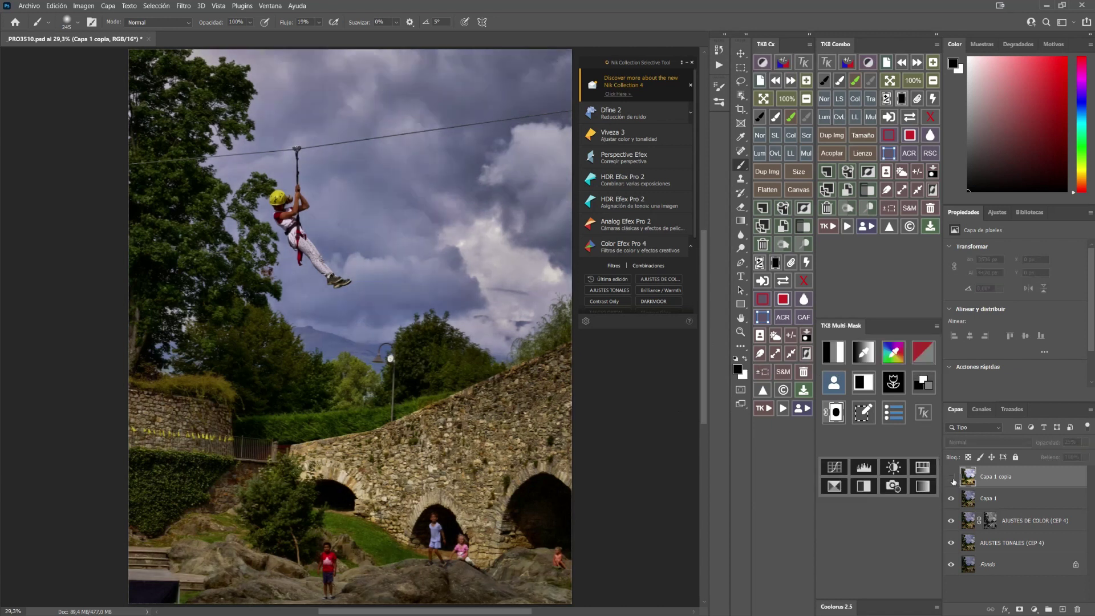
- Select the sky and add it as a layer mask on Capa 1 copia
left_click(156, 6)
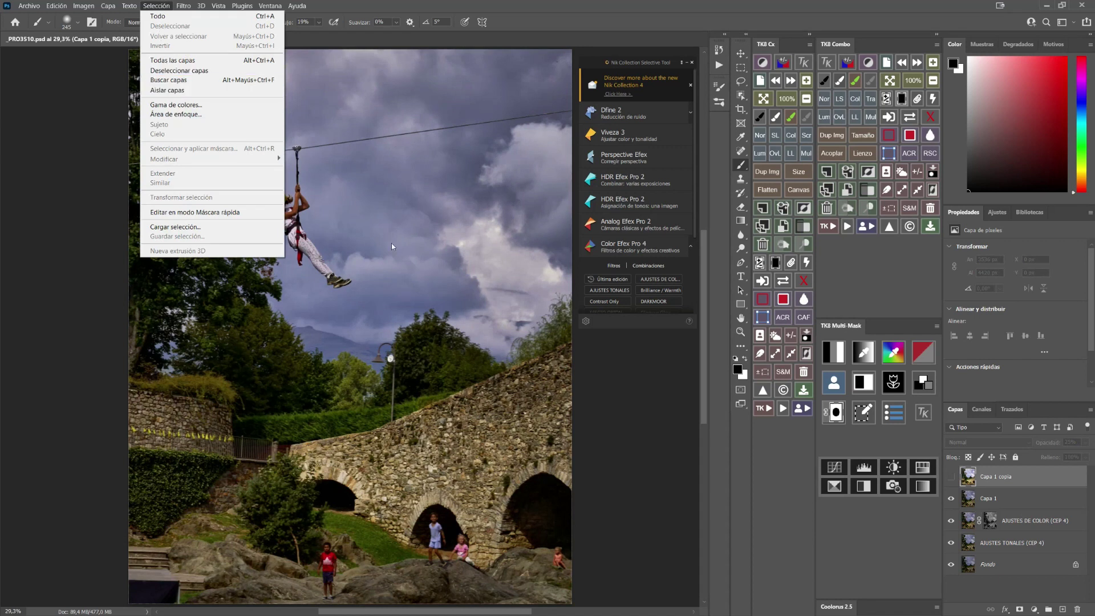
left_click(951, 478)
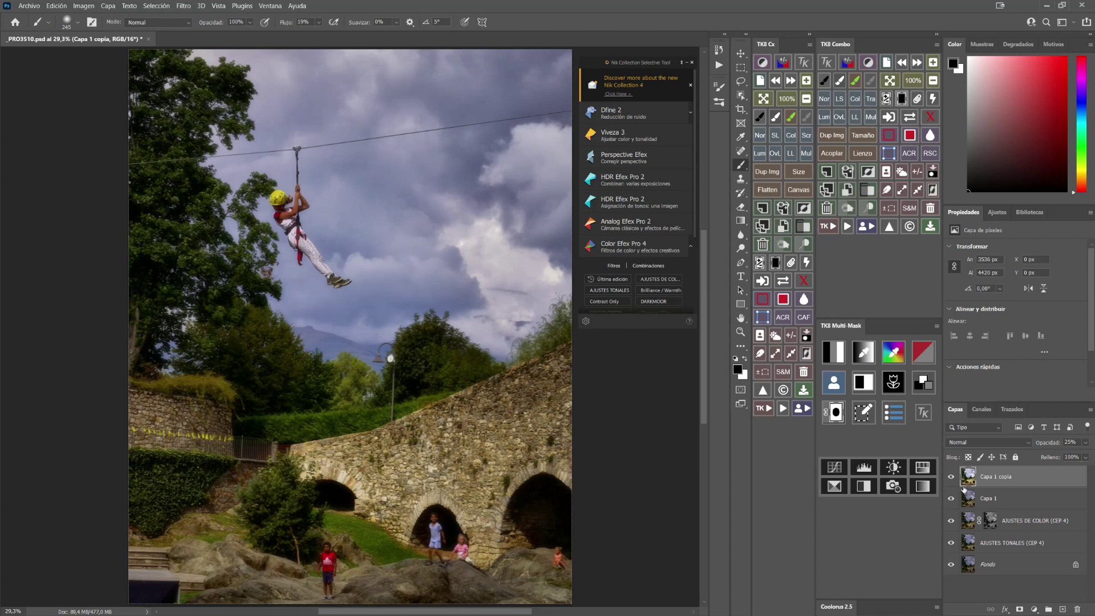
left_click(156, 6)
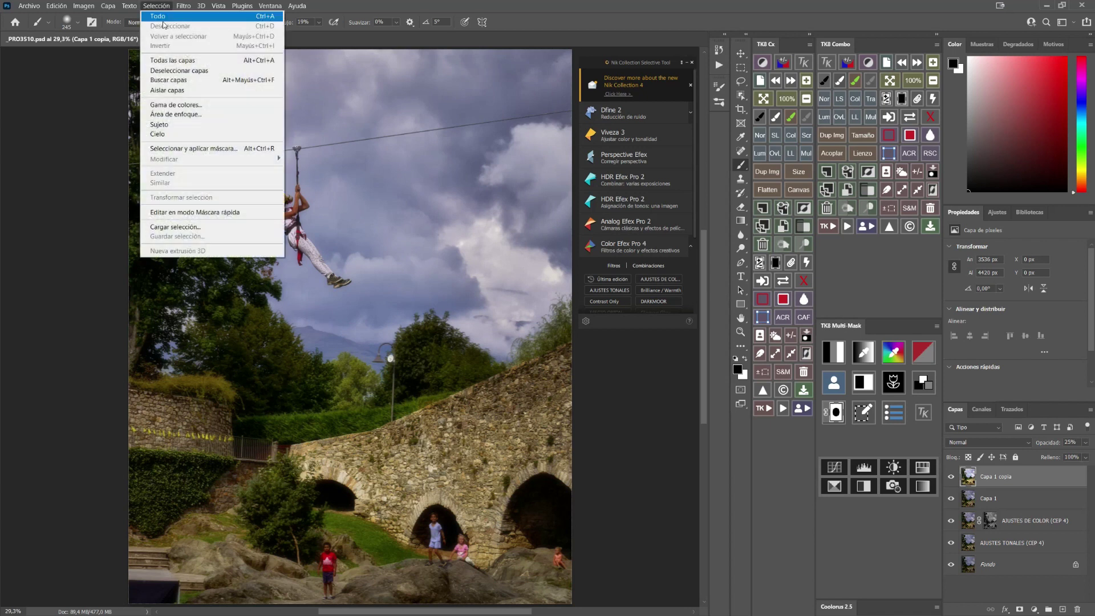
left_click(162, 134)
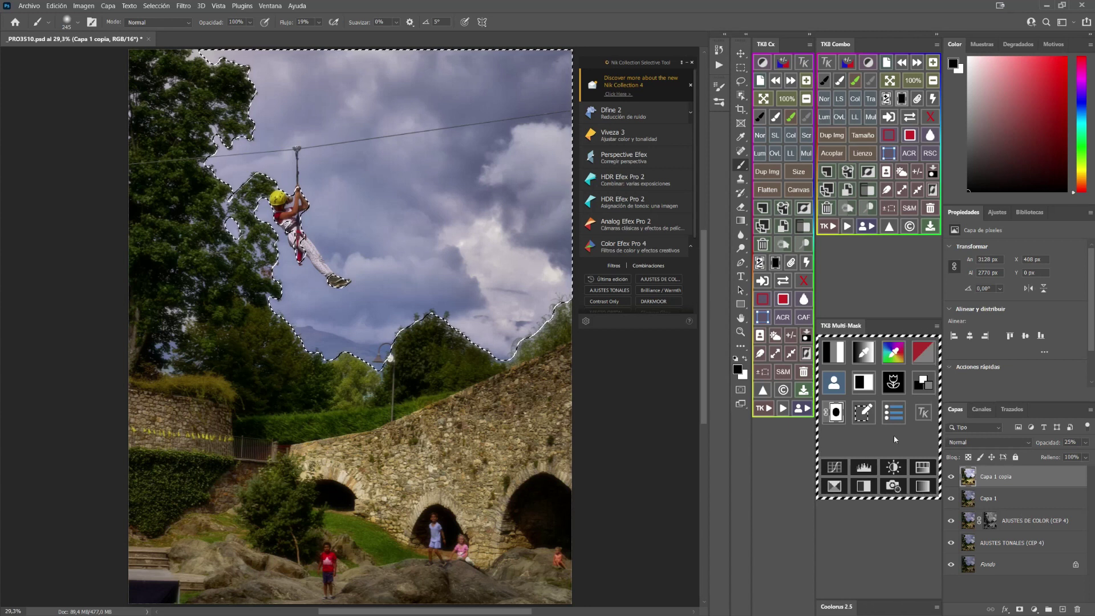
left_click(836, 411)
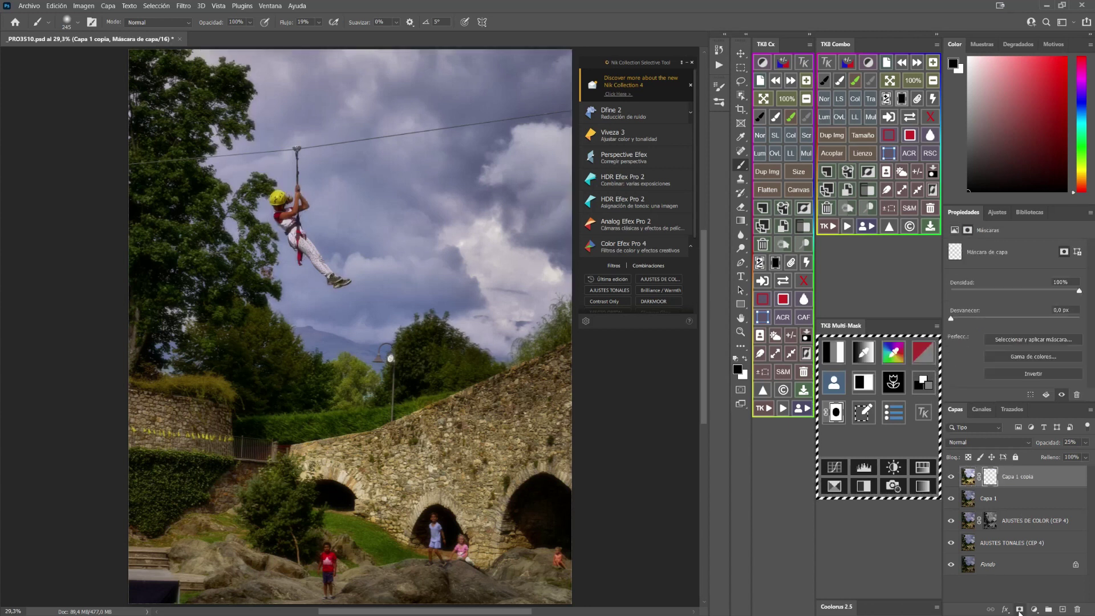
- Toggle the sky-masked Orton layer on and off to compare the glow
left_click(951, 479)
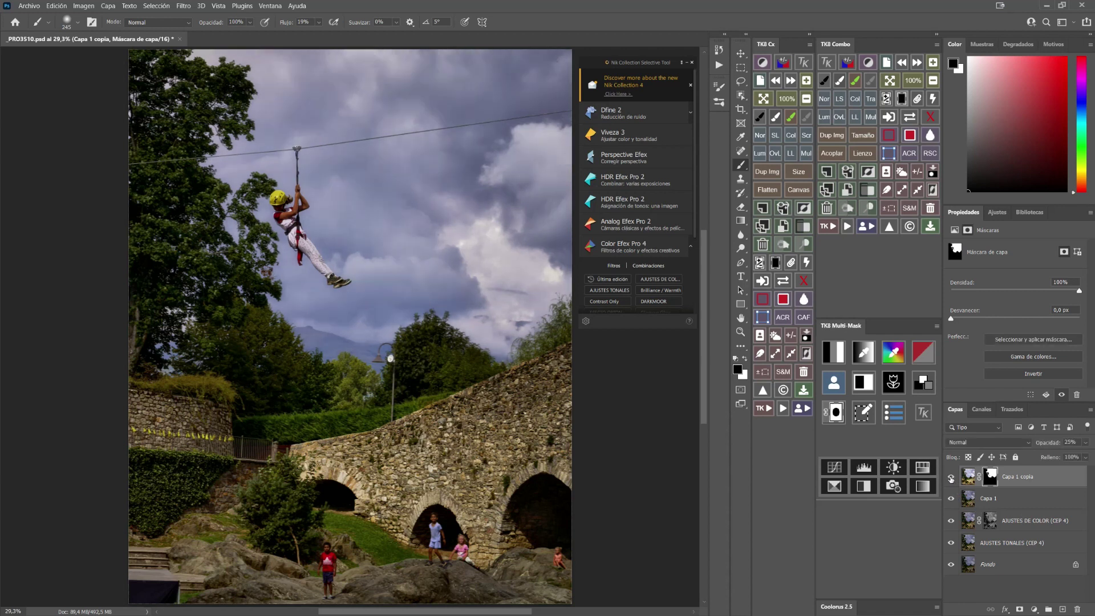
left_click(951, 479)
left_click(950, 478)
left_click(951, 478)
scroll(661, 285, "down", 2)
scroll(650, 262, "down", 2)
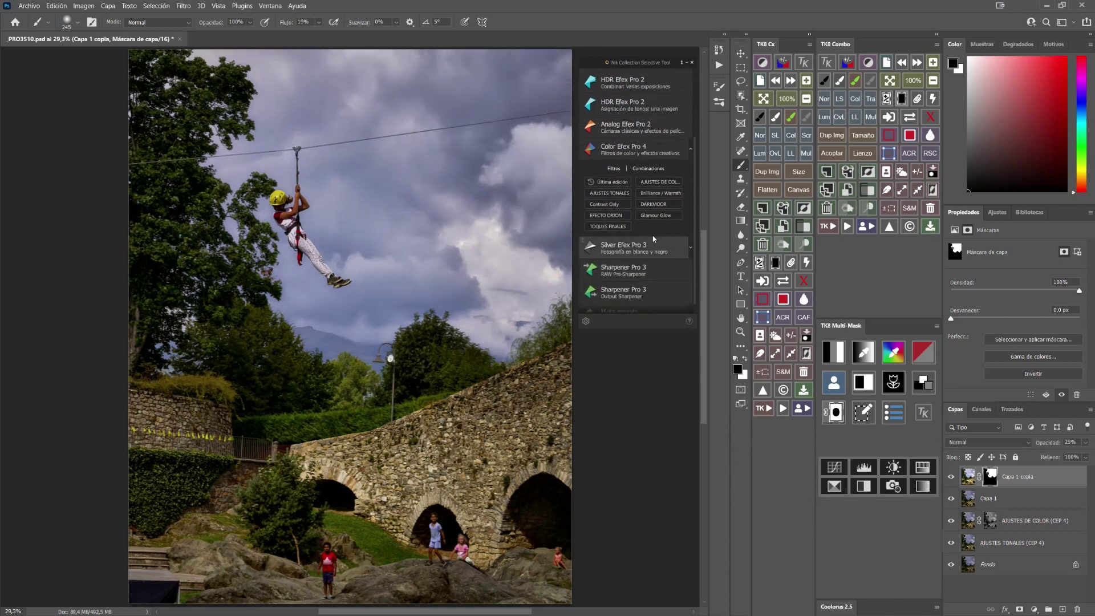
- Launch TOQUES FINALES, centre Darken/Lighten on the rider, and lower Detail Extractor opacity
left_click(665, 218)
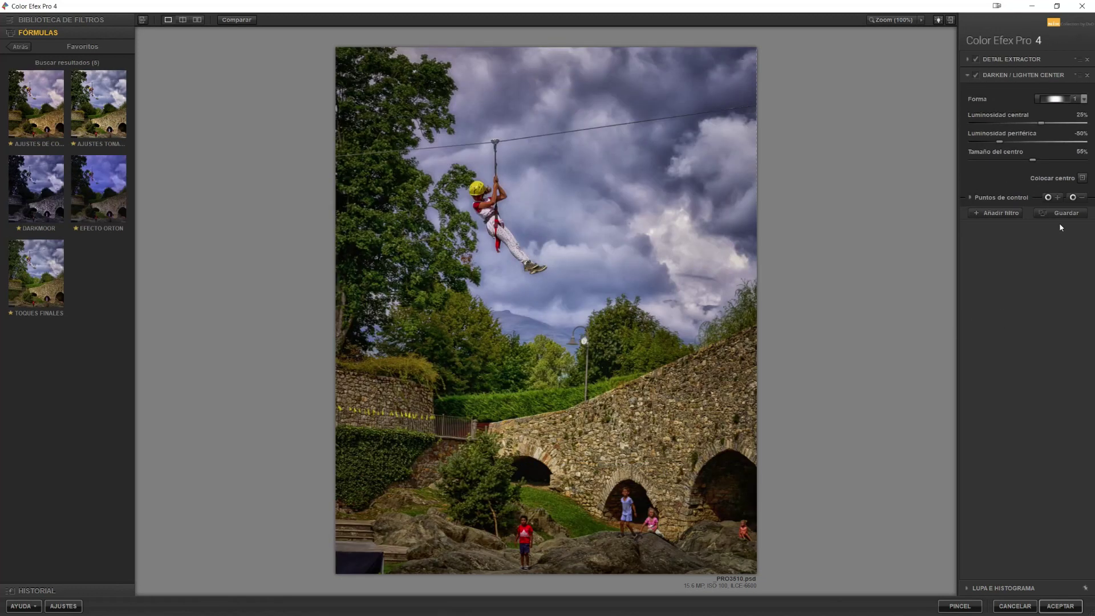
left_click(1082, 178)
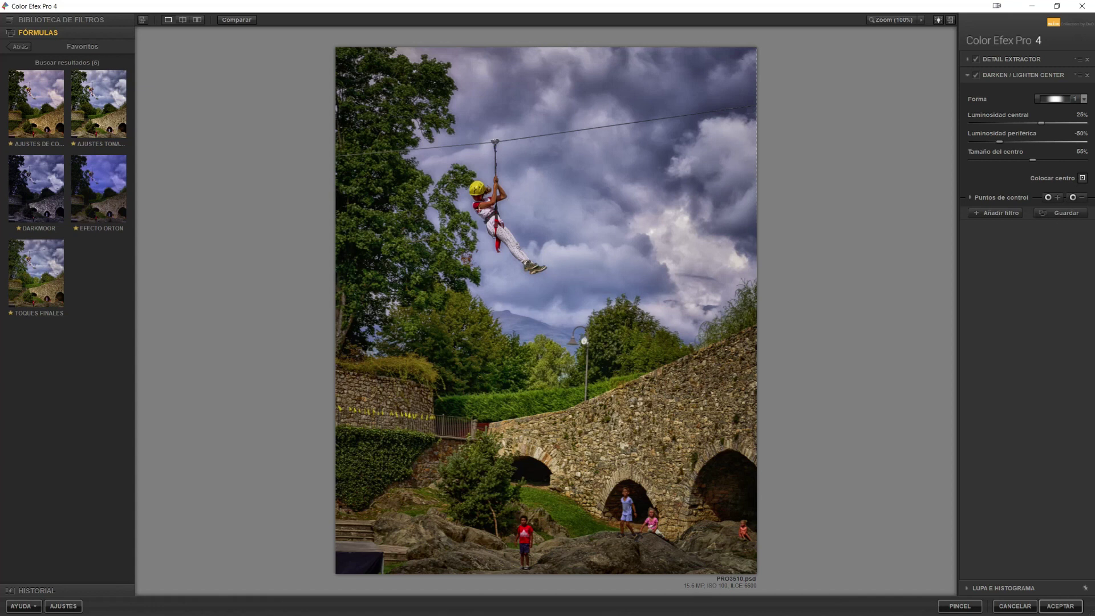
left_click(499, 227)
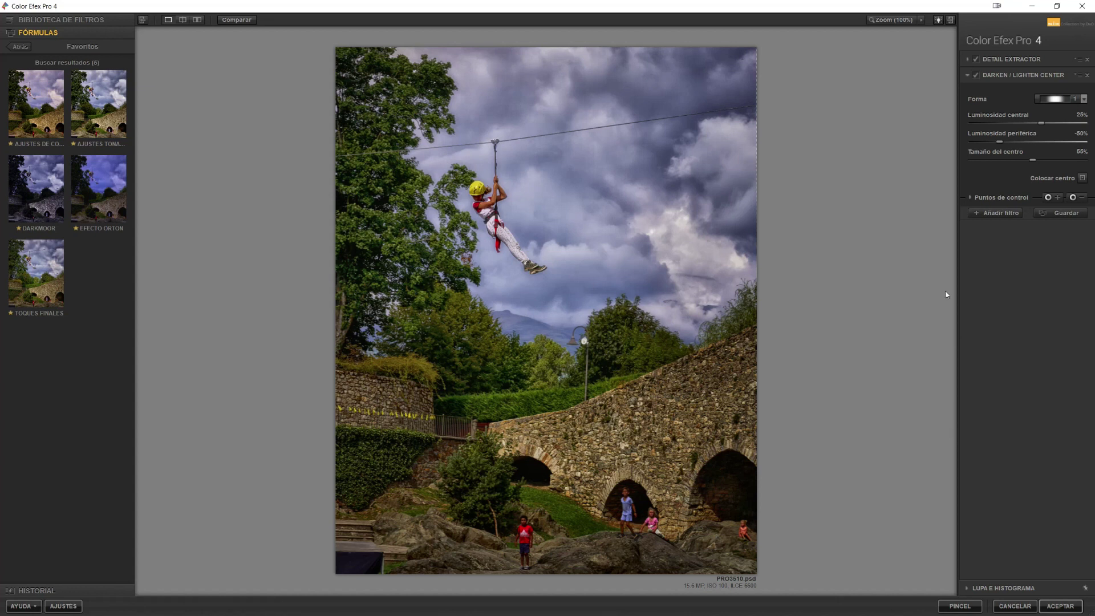
left_click(974, 59)
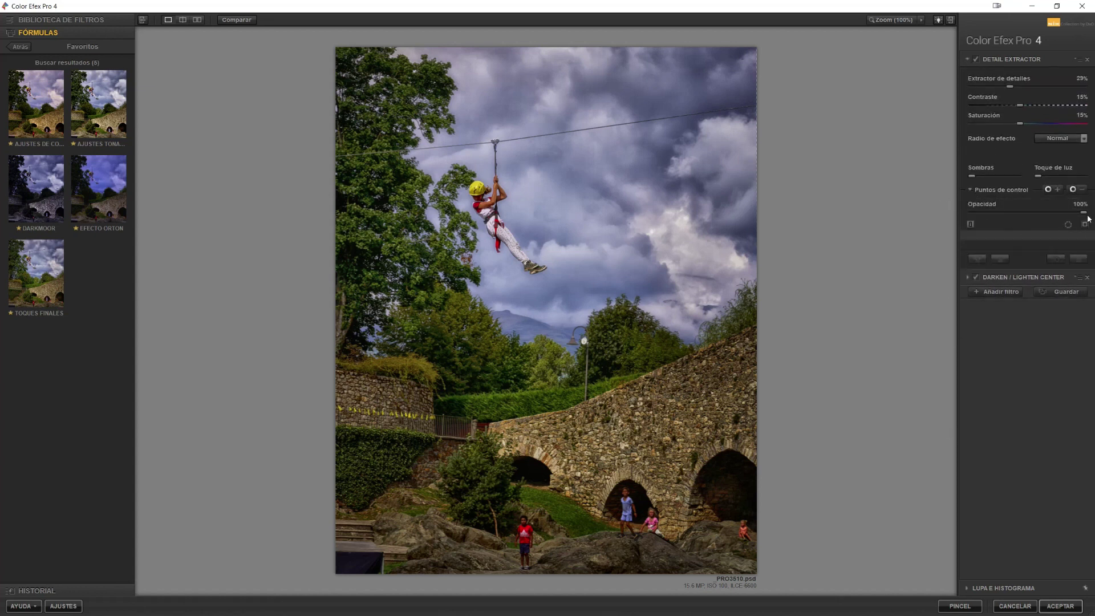
left_click_drag(1083, 212, 1017, 212)
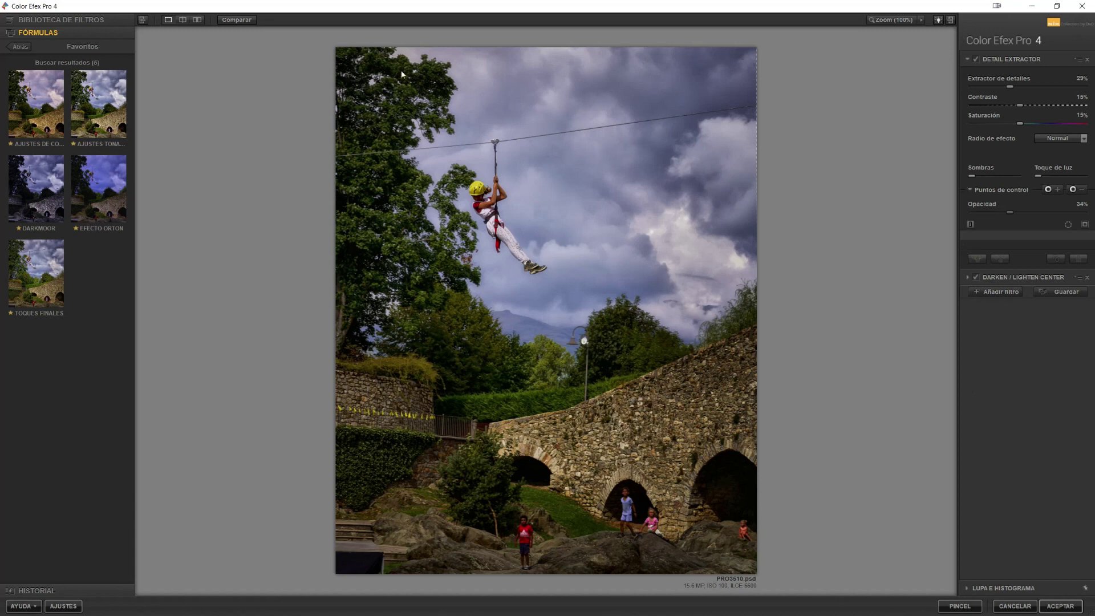
- Compare before and after, then apply the final touches as a new layer
left_click(237, 21)
left_click(238, 23)
left_click(238, 24)
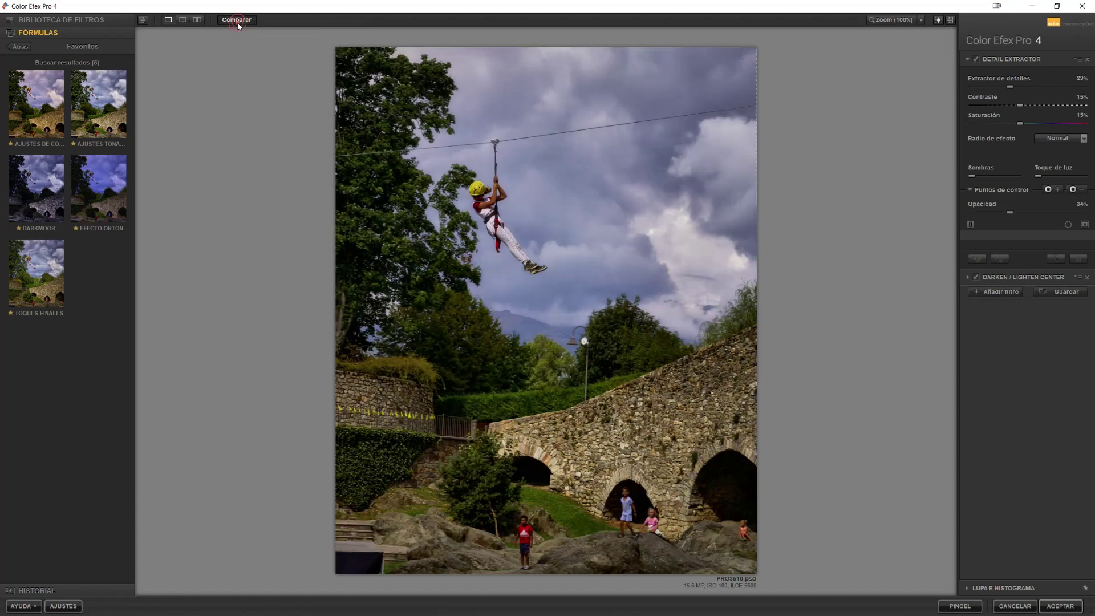
left_click(239, 24)
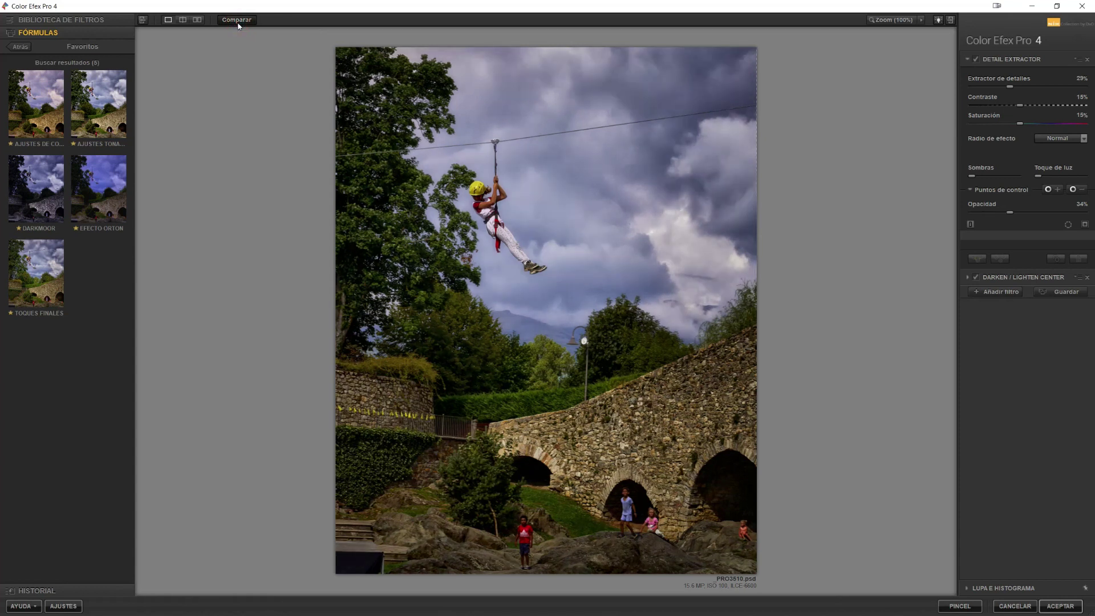
left_click(1060, 606)
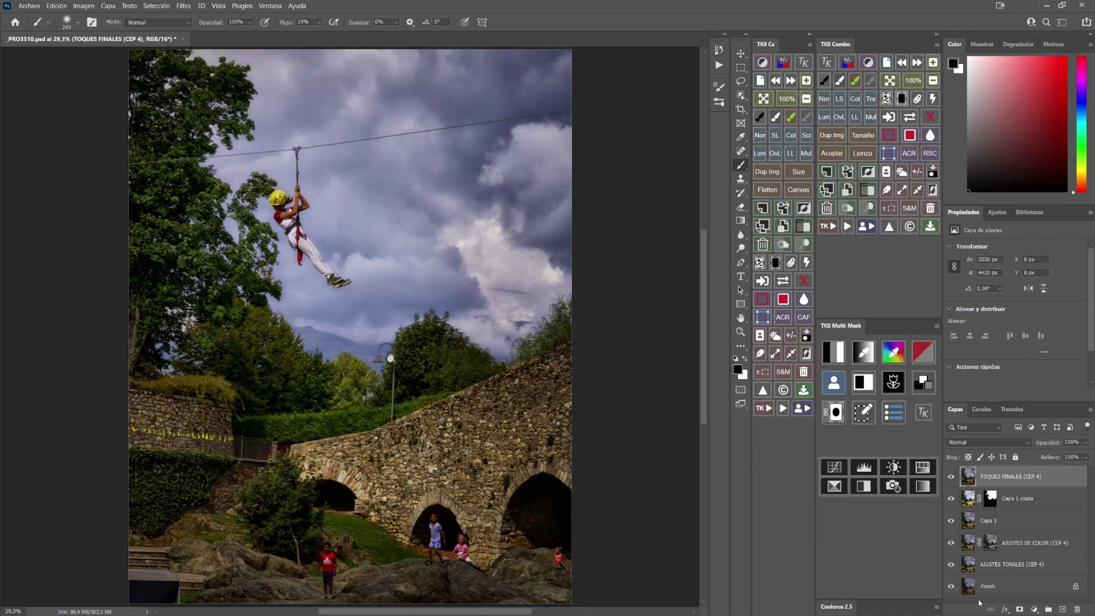
- Alt-toggle the Fondo layer alone versus the full edit, ending with all layers visible
left_click(951, 588, "alt")
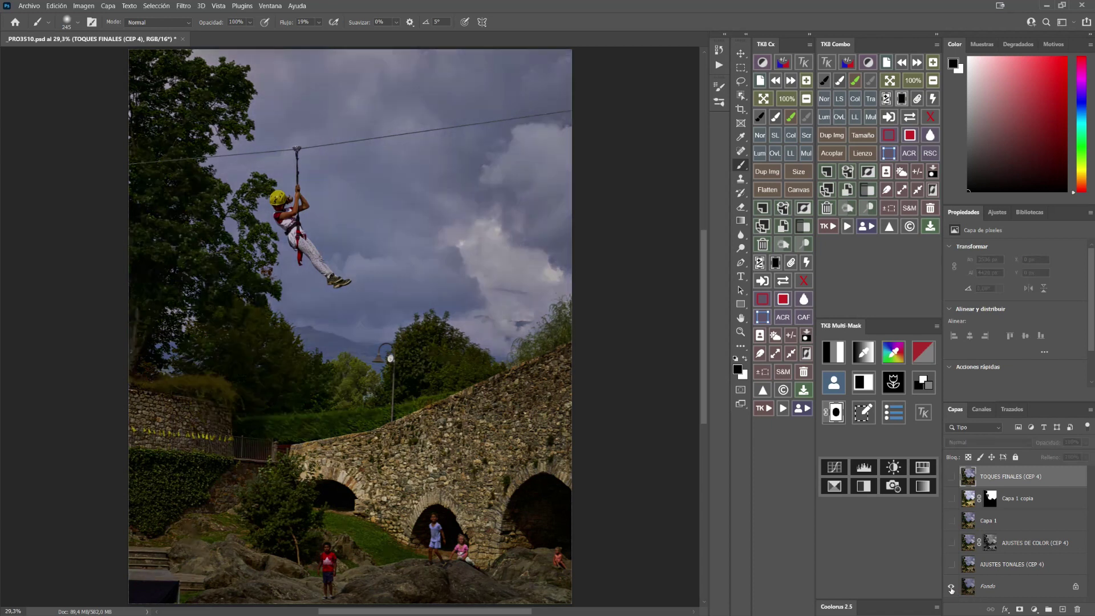
left_click(950, 588, "alt")
left_click(951, 588, "alt")
left_click(950, 588, "alt")
left_click(951, 588, "alt")
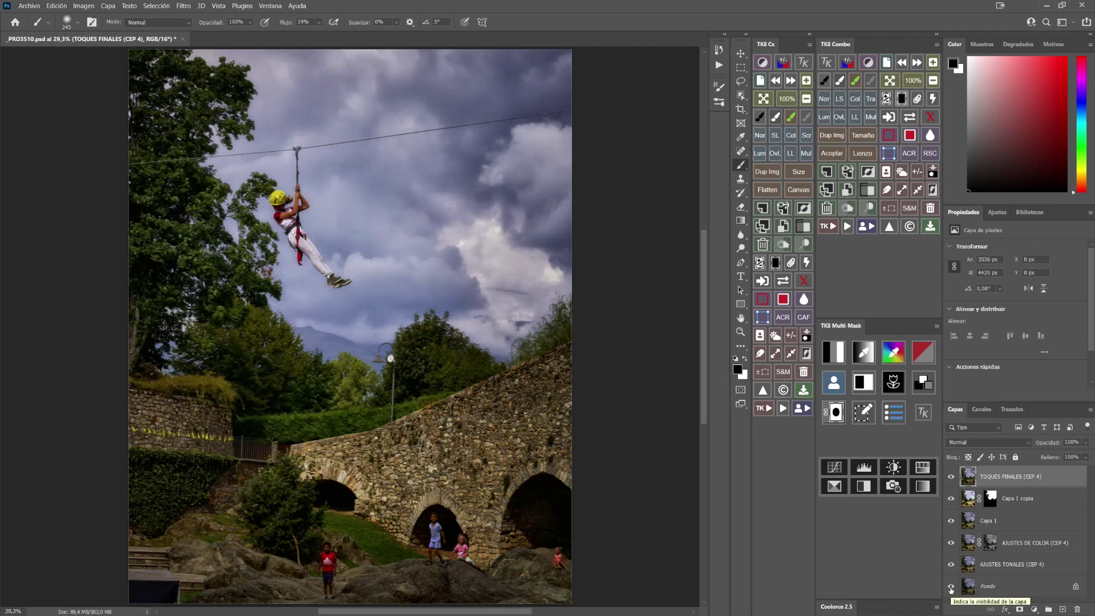